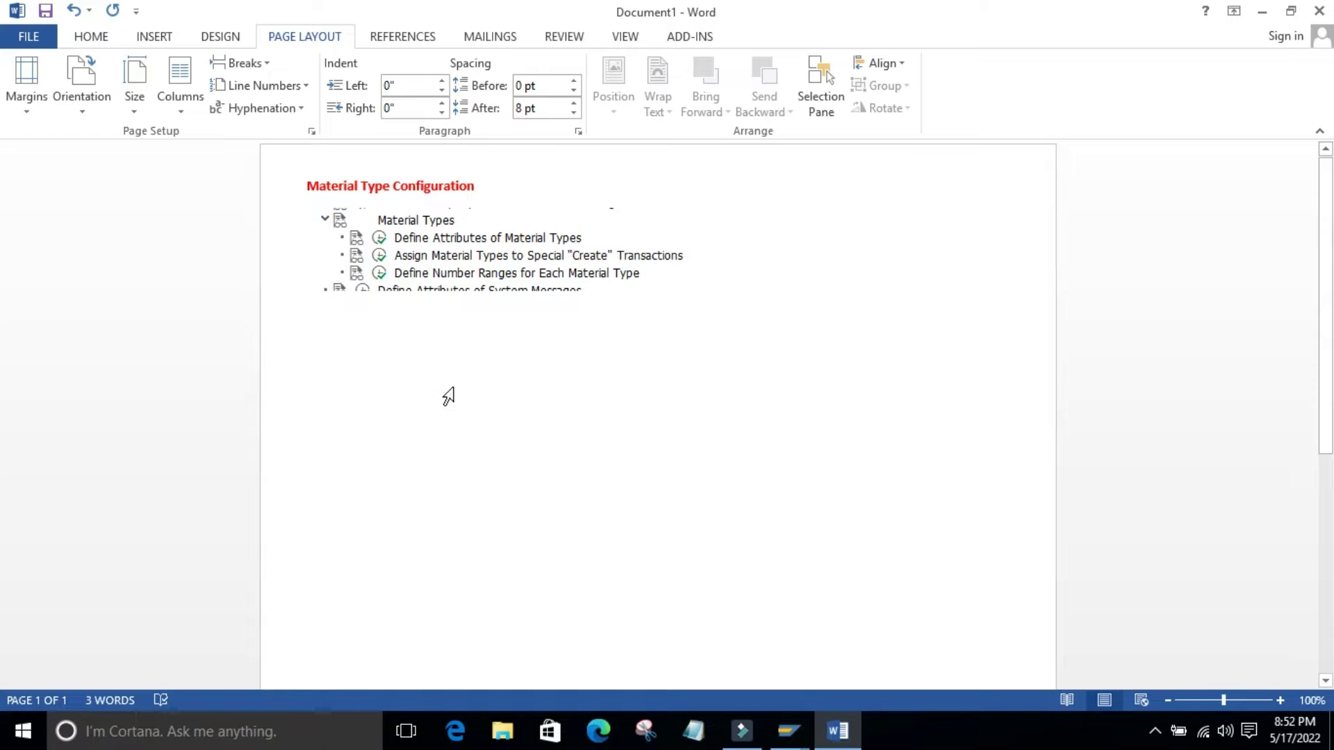
Clear the selection in the Word notes and bring the SAP configuration tree window forward.
drag(305, 182, 297, 215)
click(799, 494)
click(789, 731)
click(829, 675)
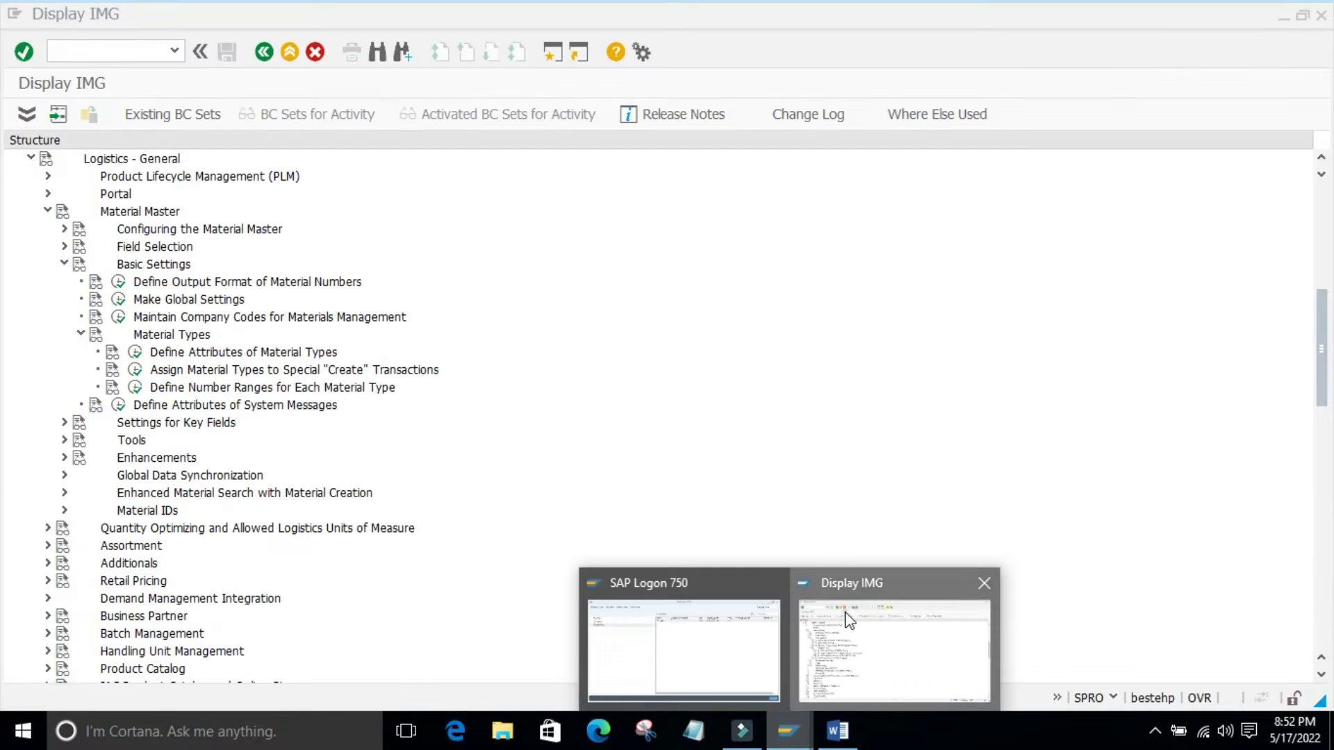
Leave the current transaction with /n and start transaction SPRO.
click(59, 52)
text(/)
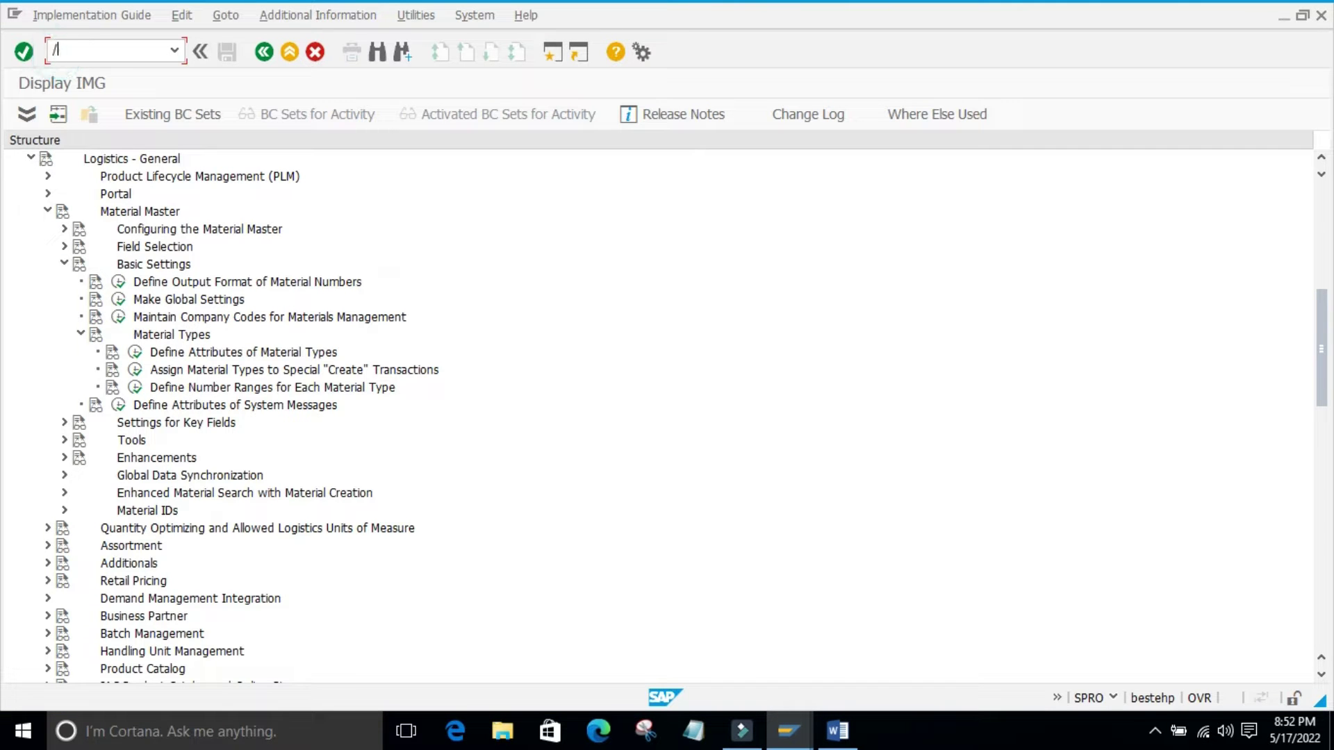
text(n)
key(Return)
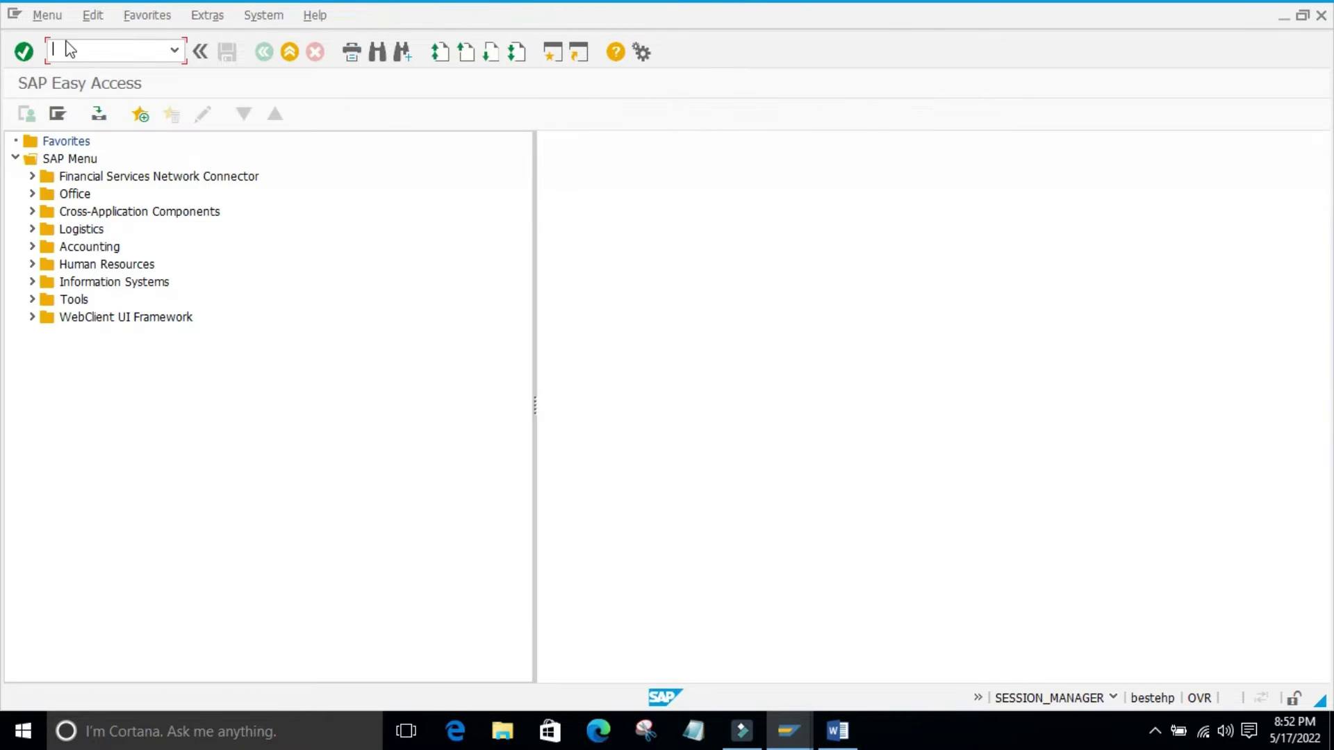
click(61, 52)
key(Return)
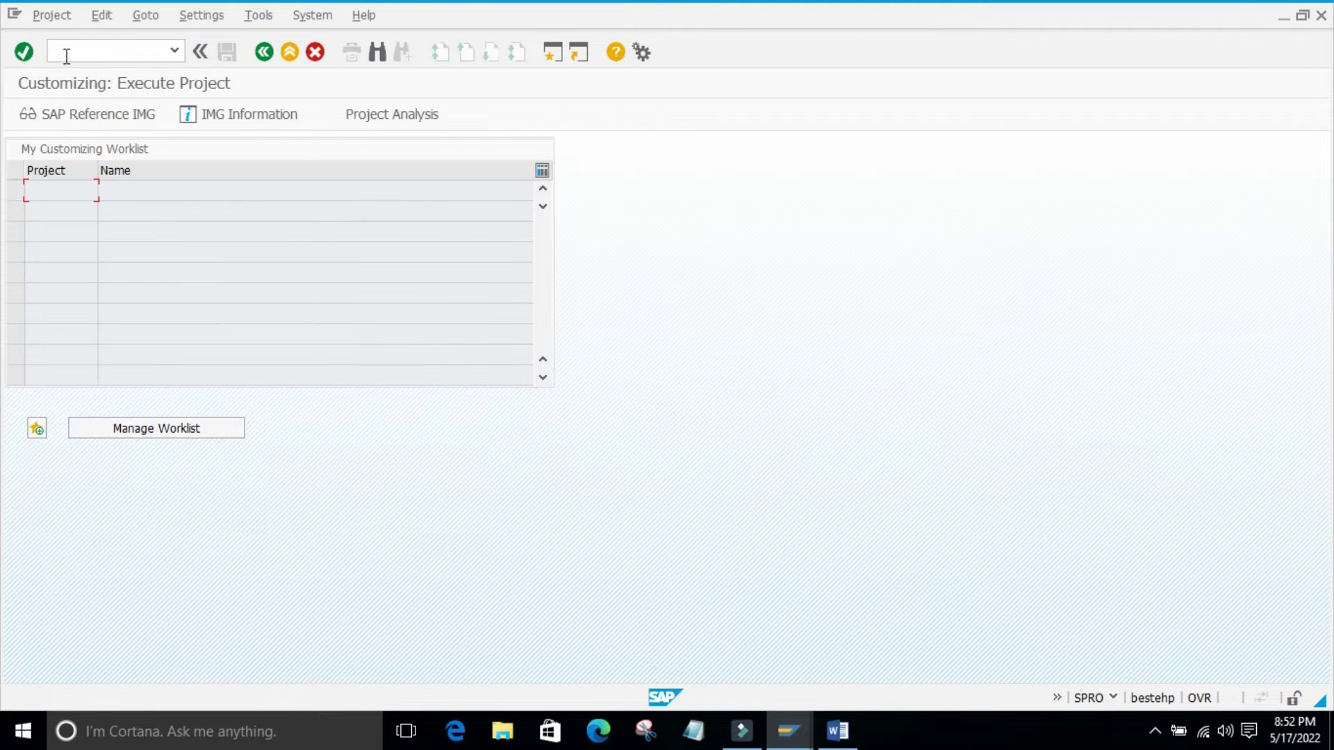
Open the SAP Reference IMG and scroll down to Logistics - General.
click(87, 111)
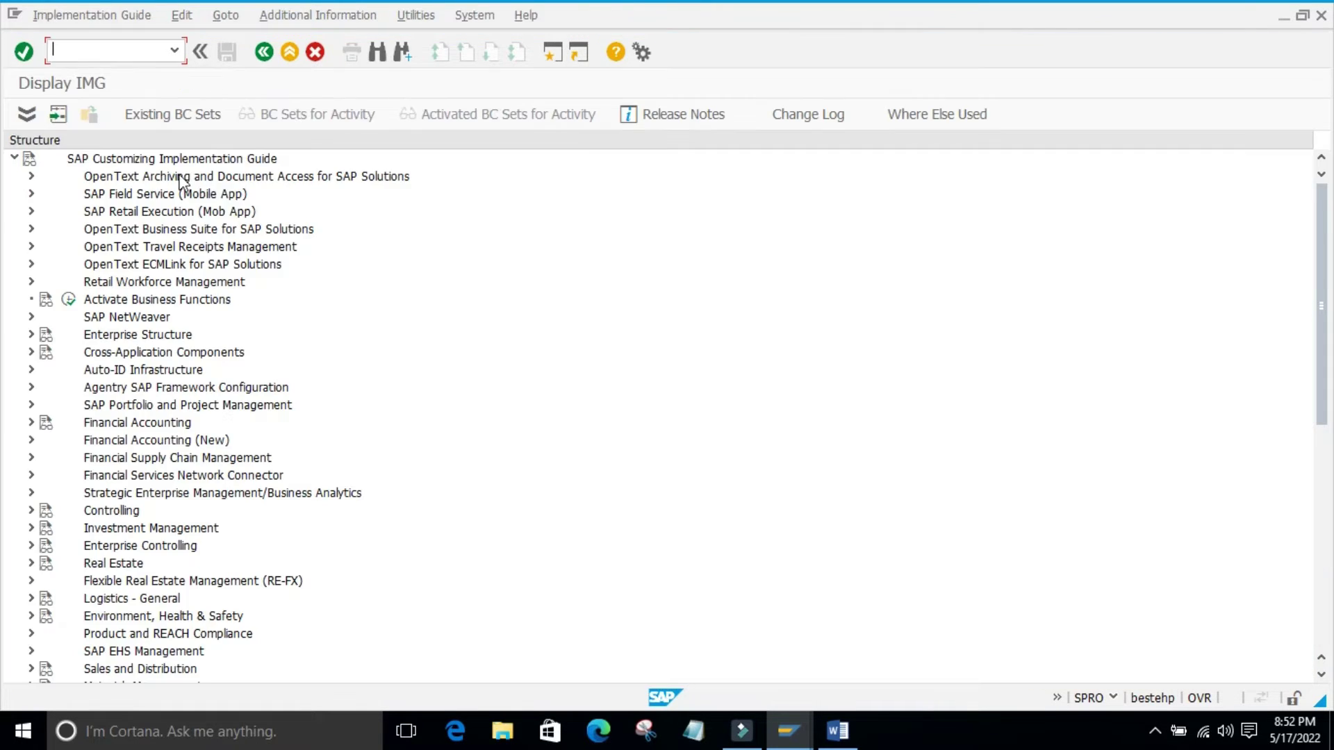
scroll(270, 332, down, 1)
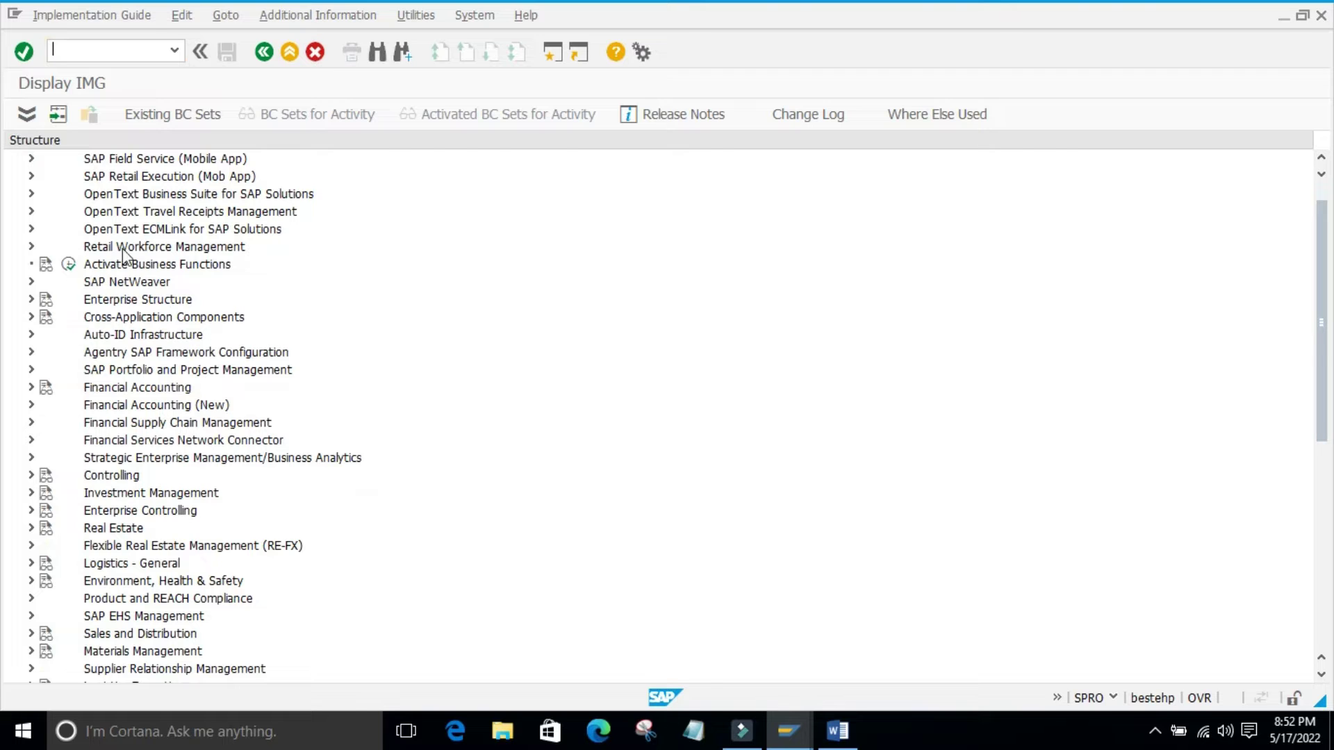
scroll(182, 236, down, 2)
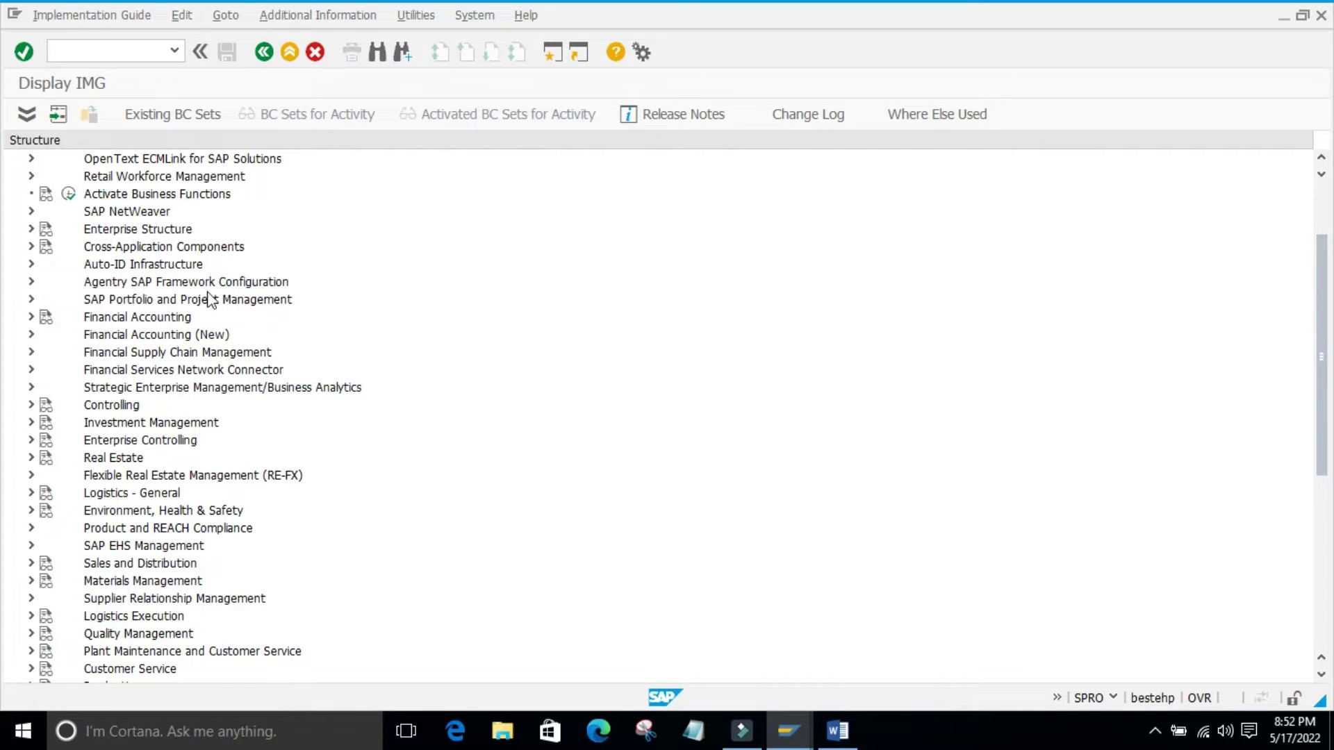
scroll(139, 300, down, 1)
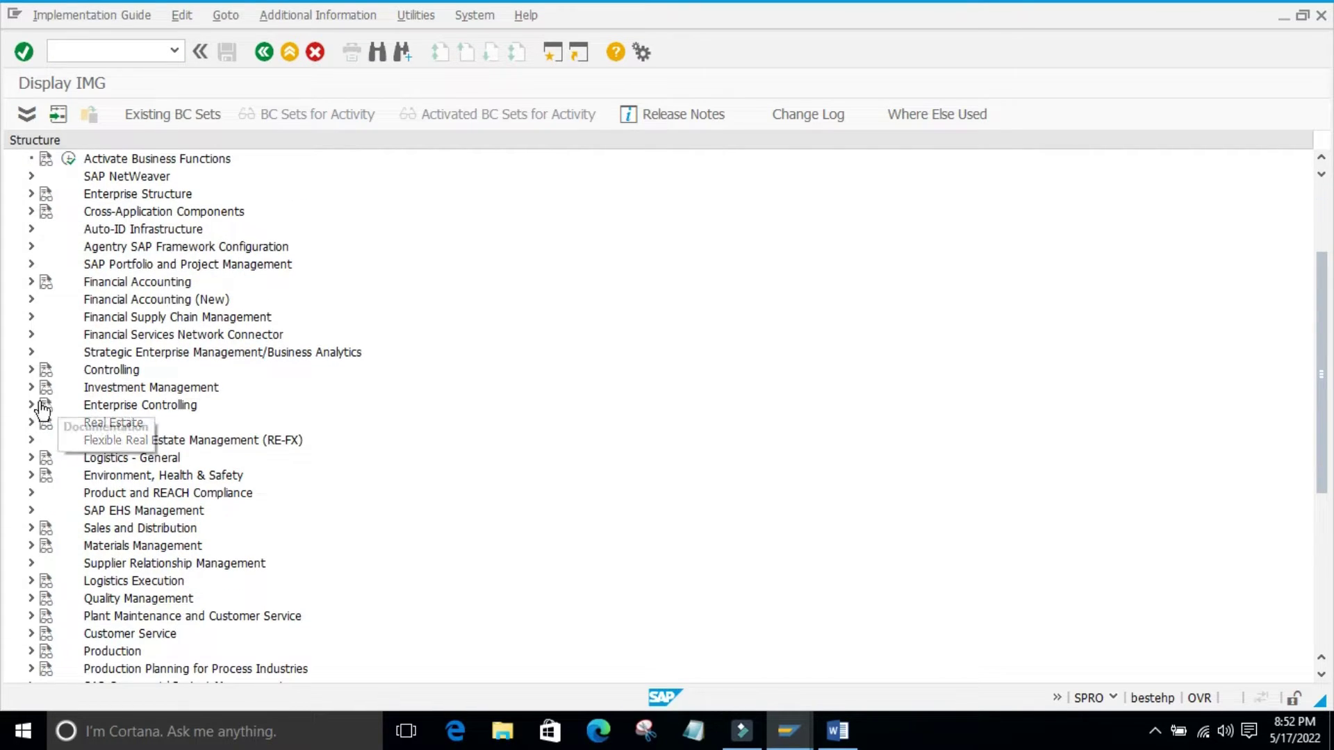
scroll(223, 274, down, 2)
scroll(222, 275, down, 3)
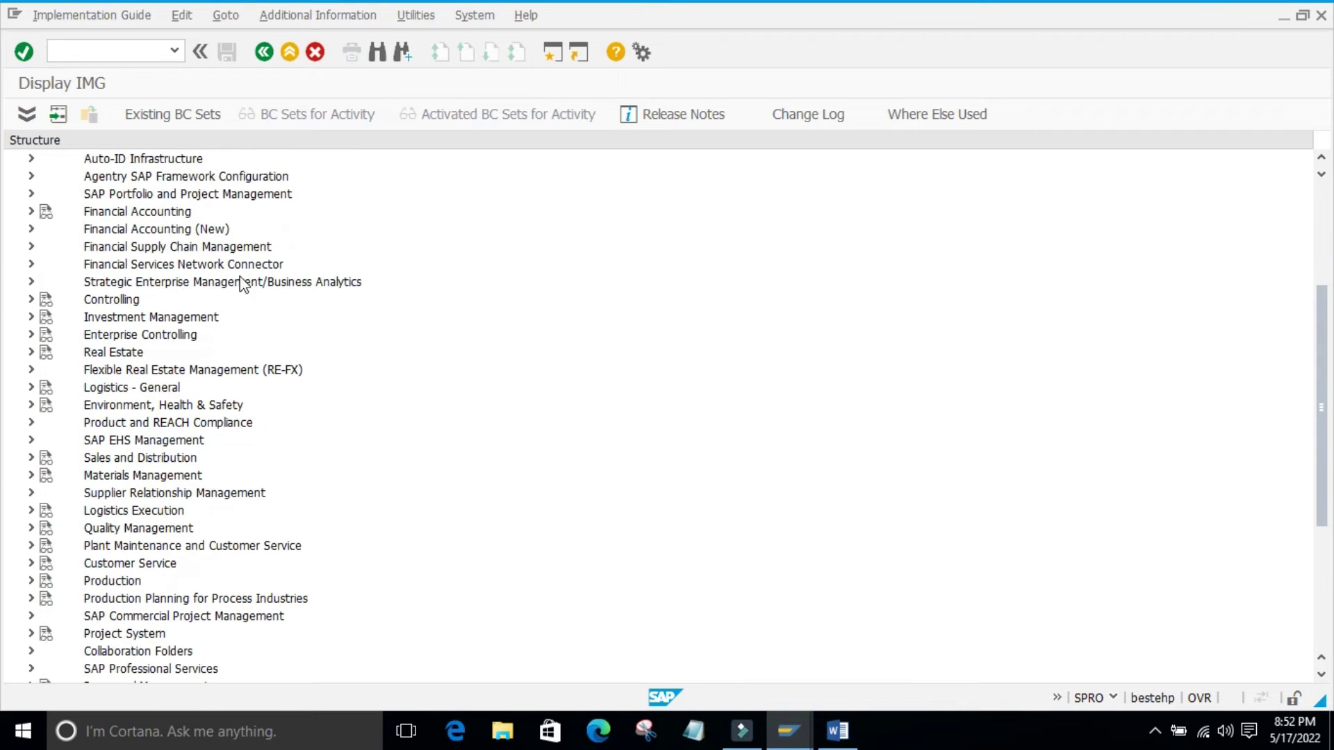
Expand Logistics - General > Material Master > Basic Settings and run Define Output Format of Material Numbers.
click(29, 336)
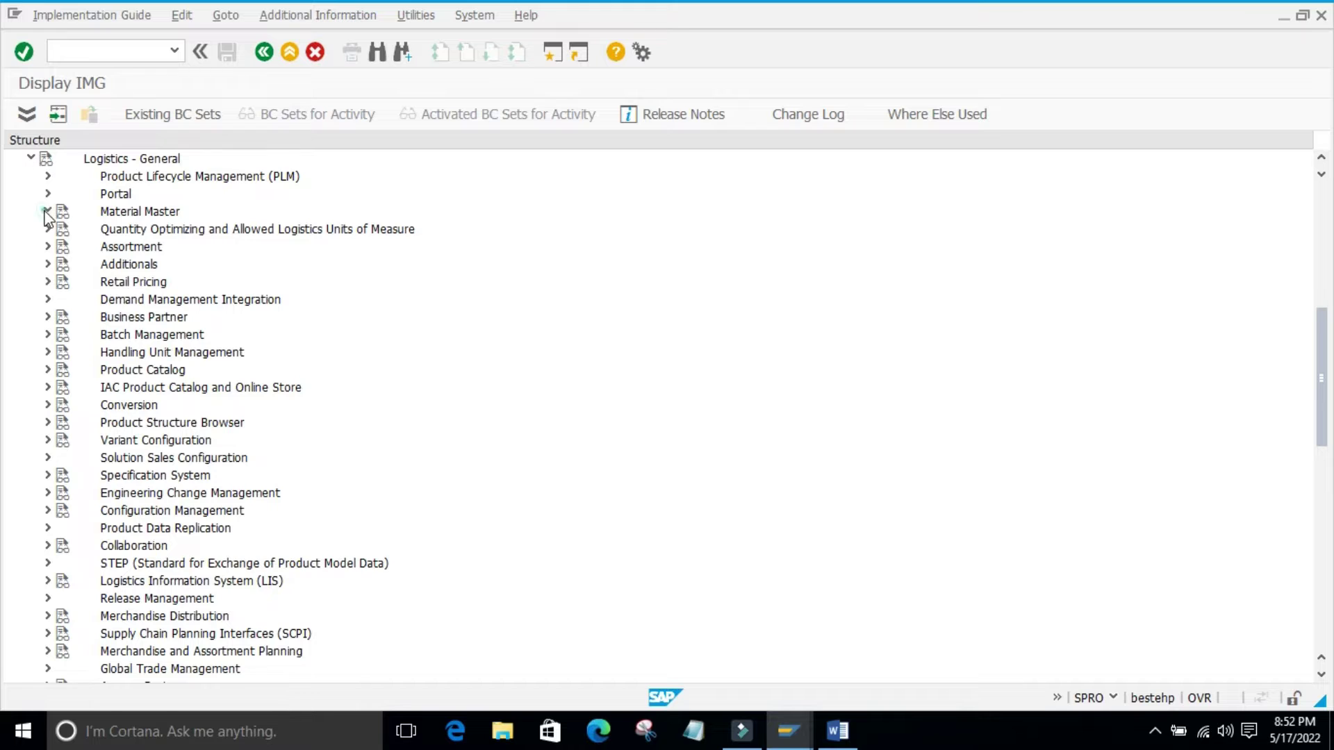
click(46, 211)
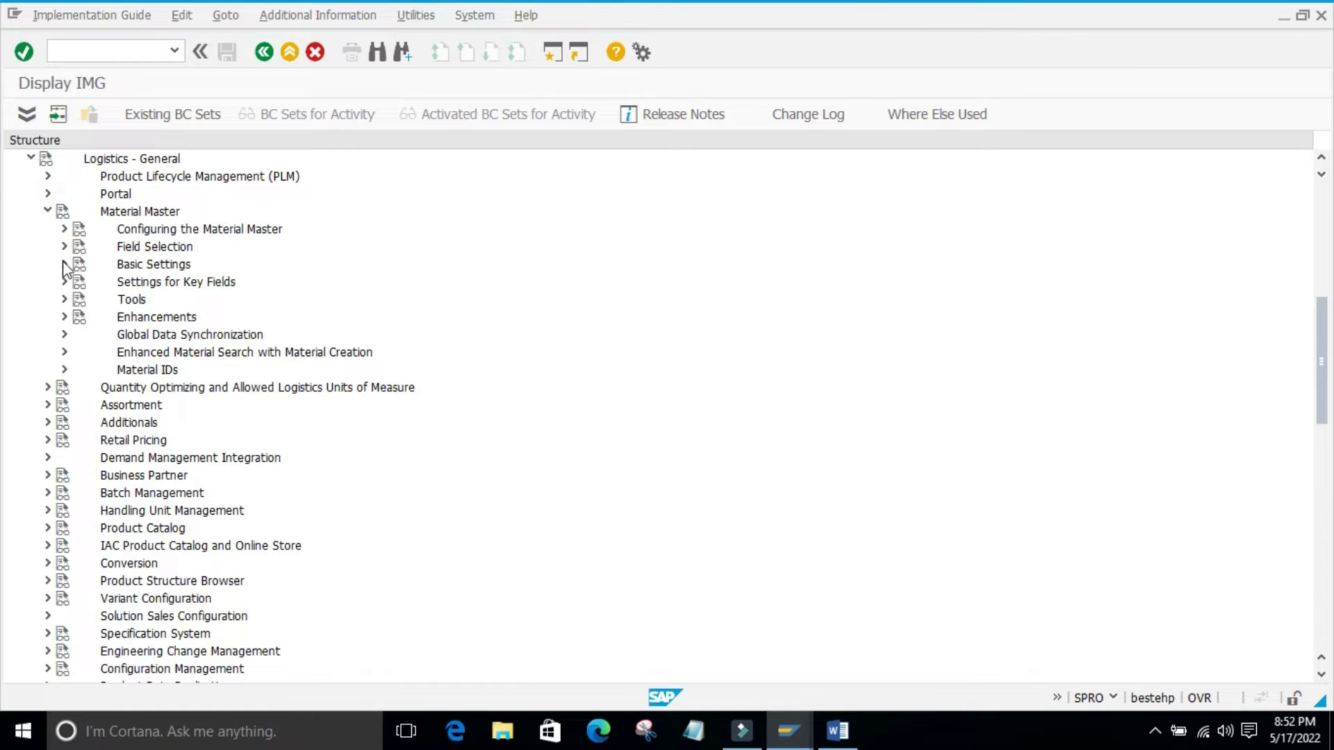
click(64, 265)
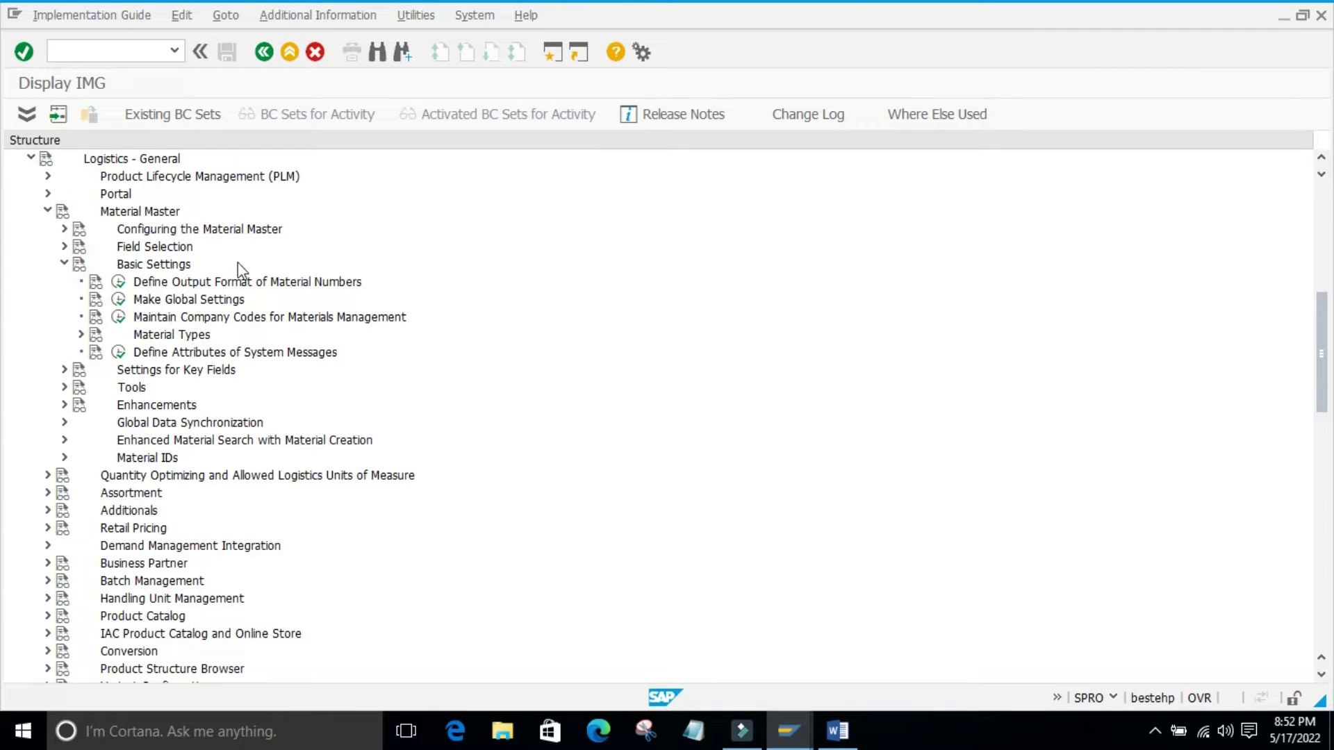
click(80, 334)
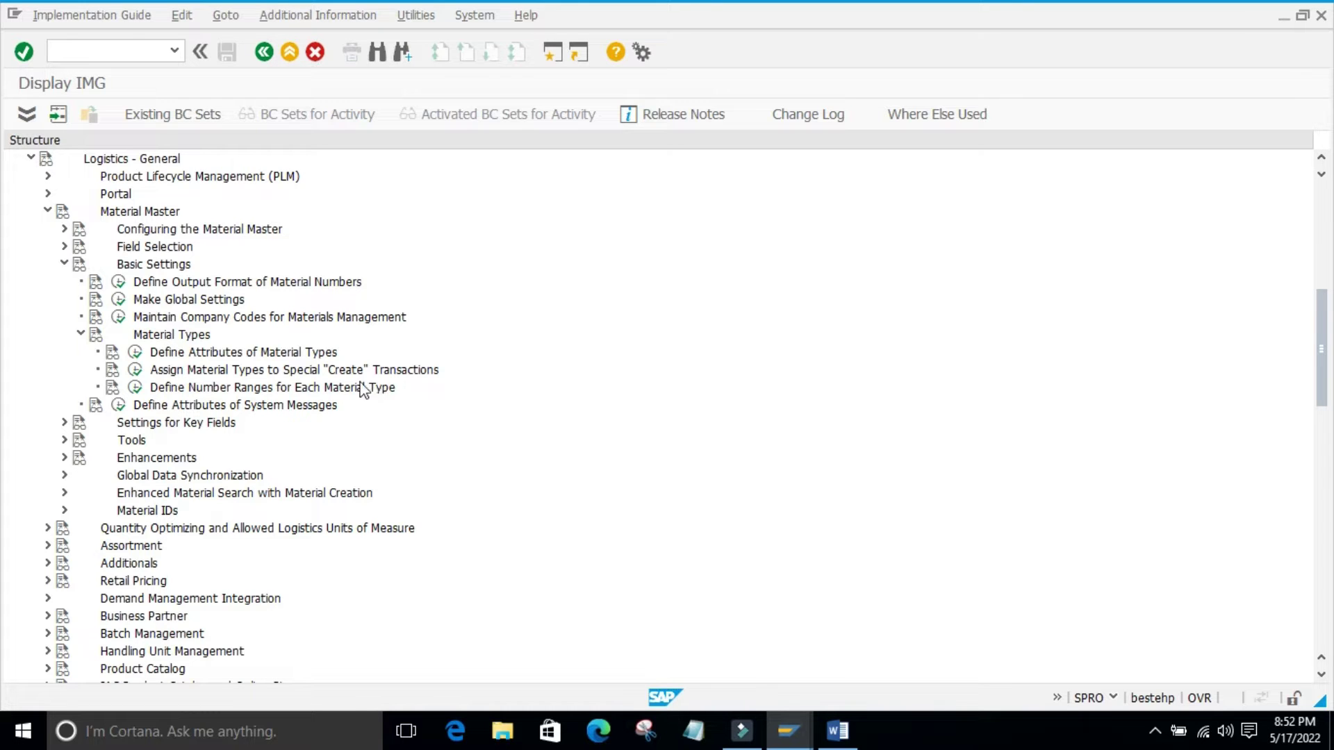
click(81, 334)
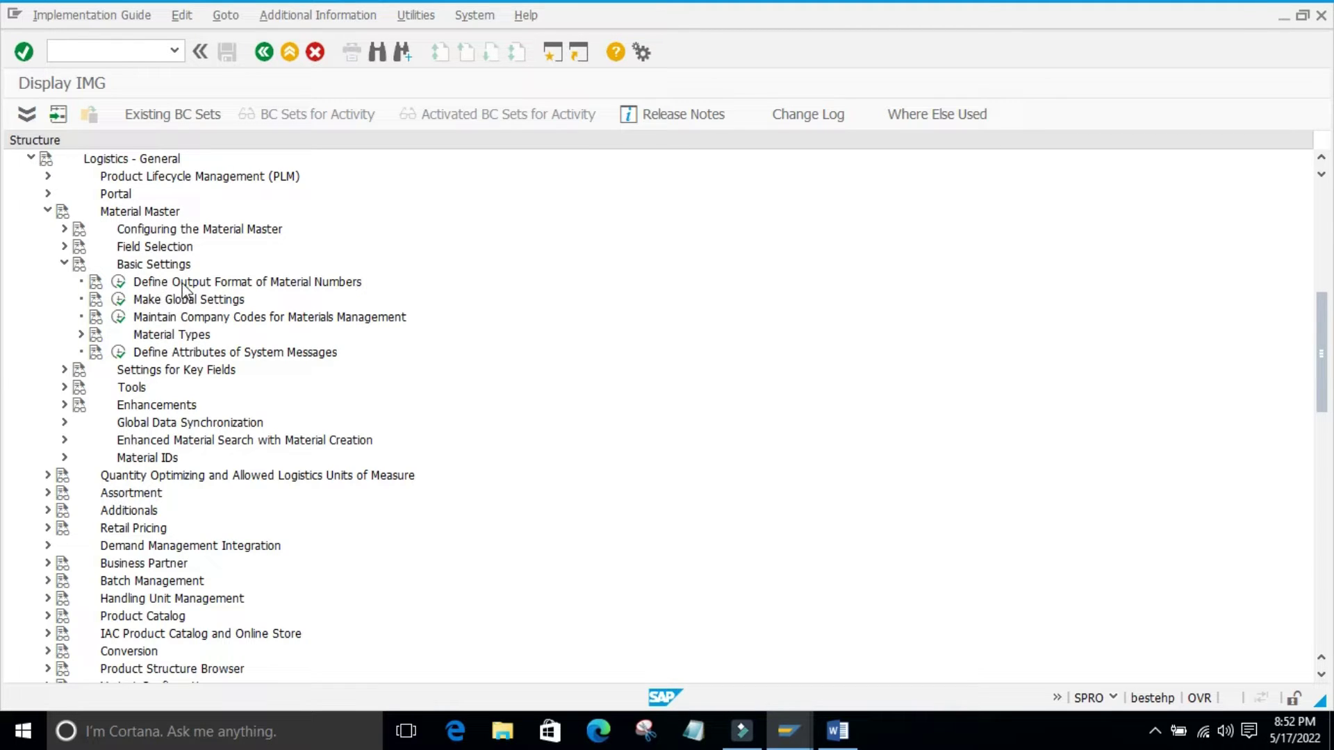
click(119, 282)
click(118, 281)
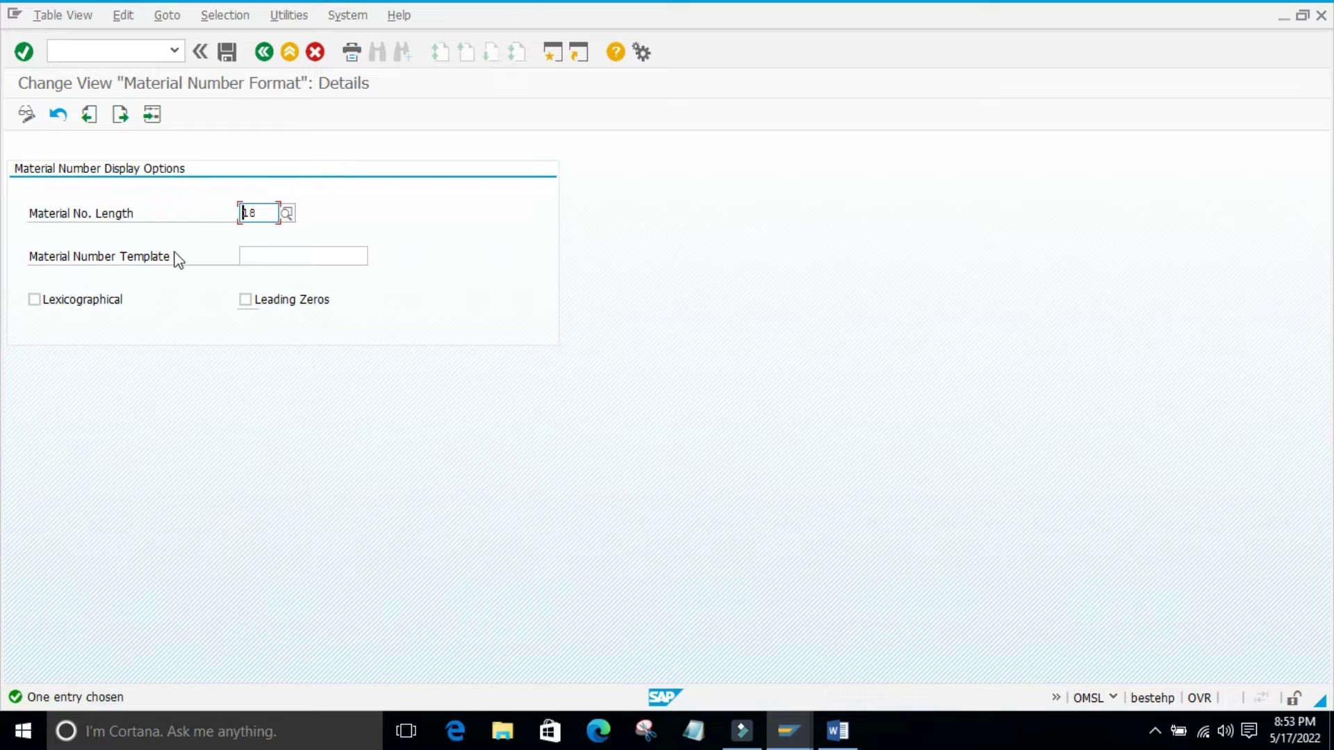
click(264, 52)
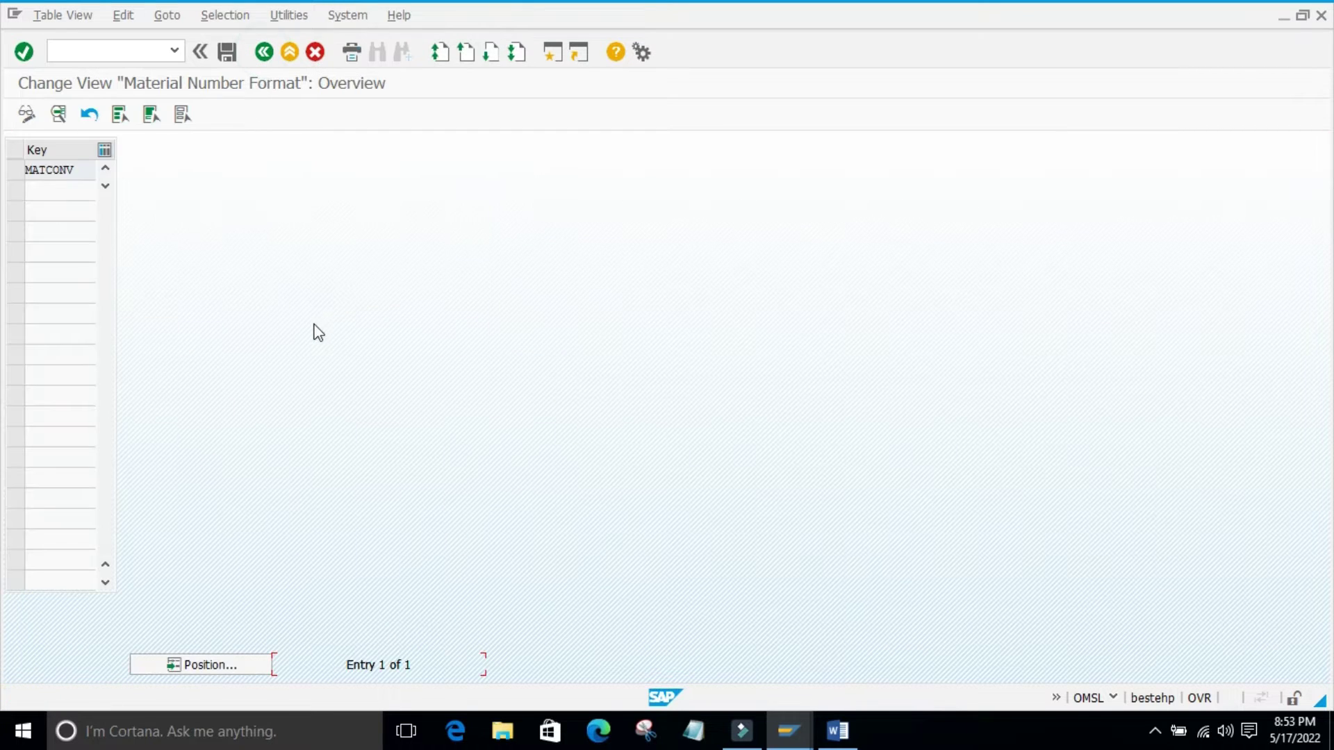
click(264, 53)
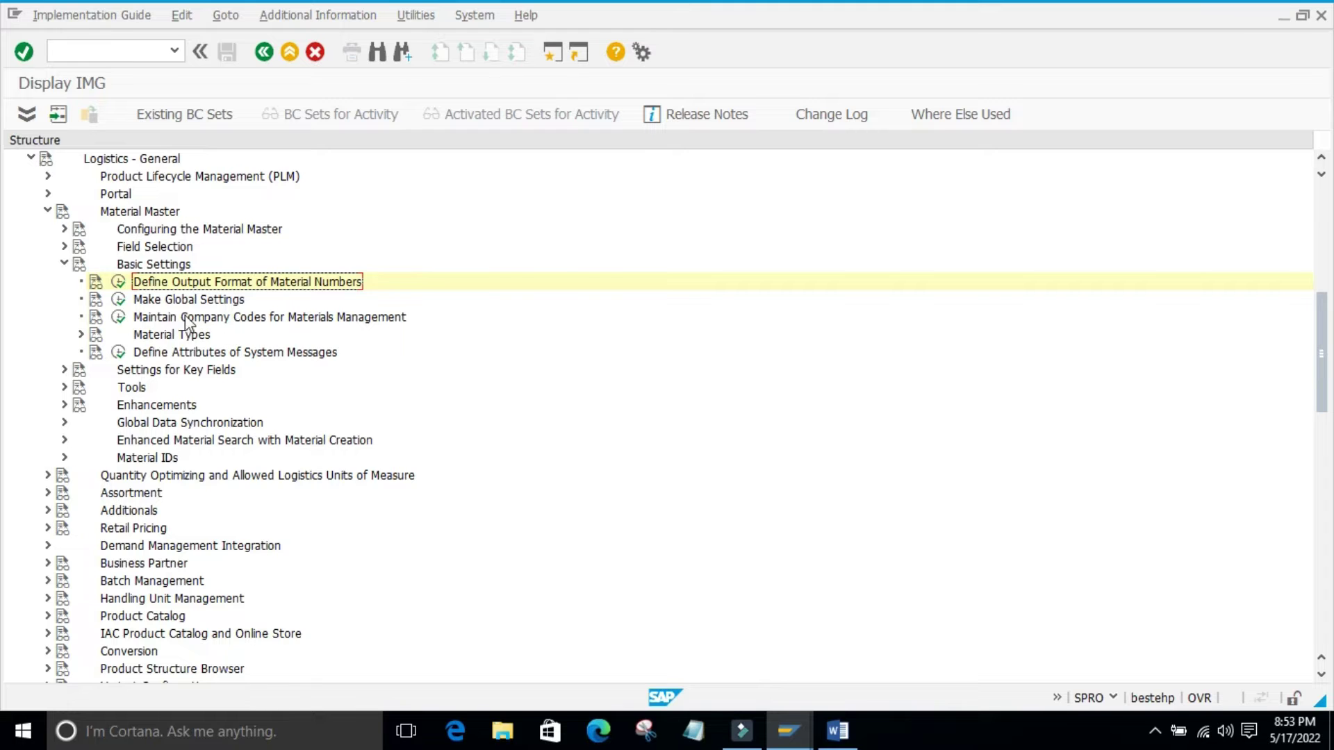
click(120, 299)
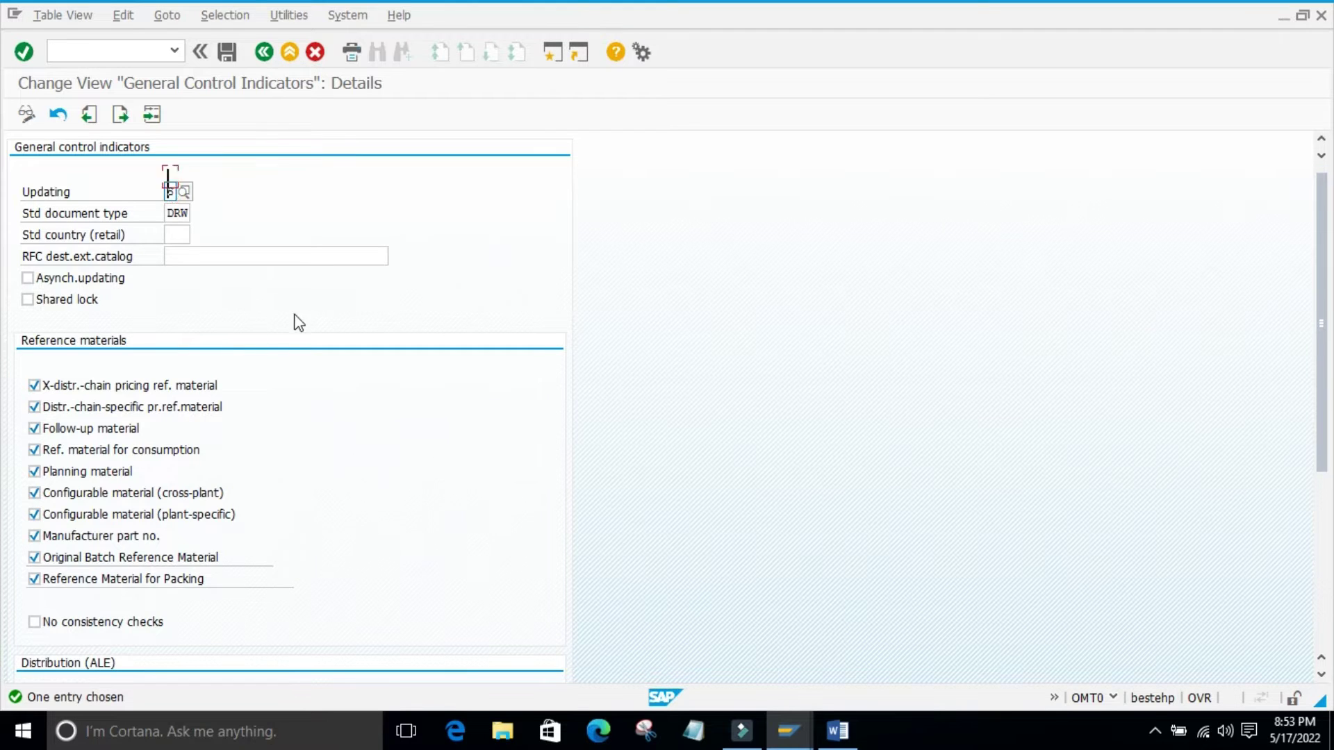
scroll(292, 319, down, 3)
scroll(301, 396, down, 5)
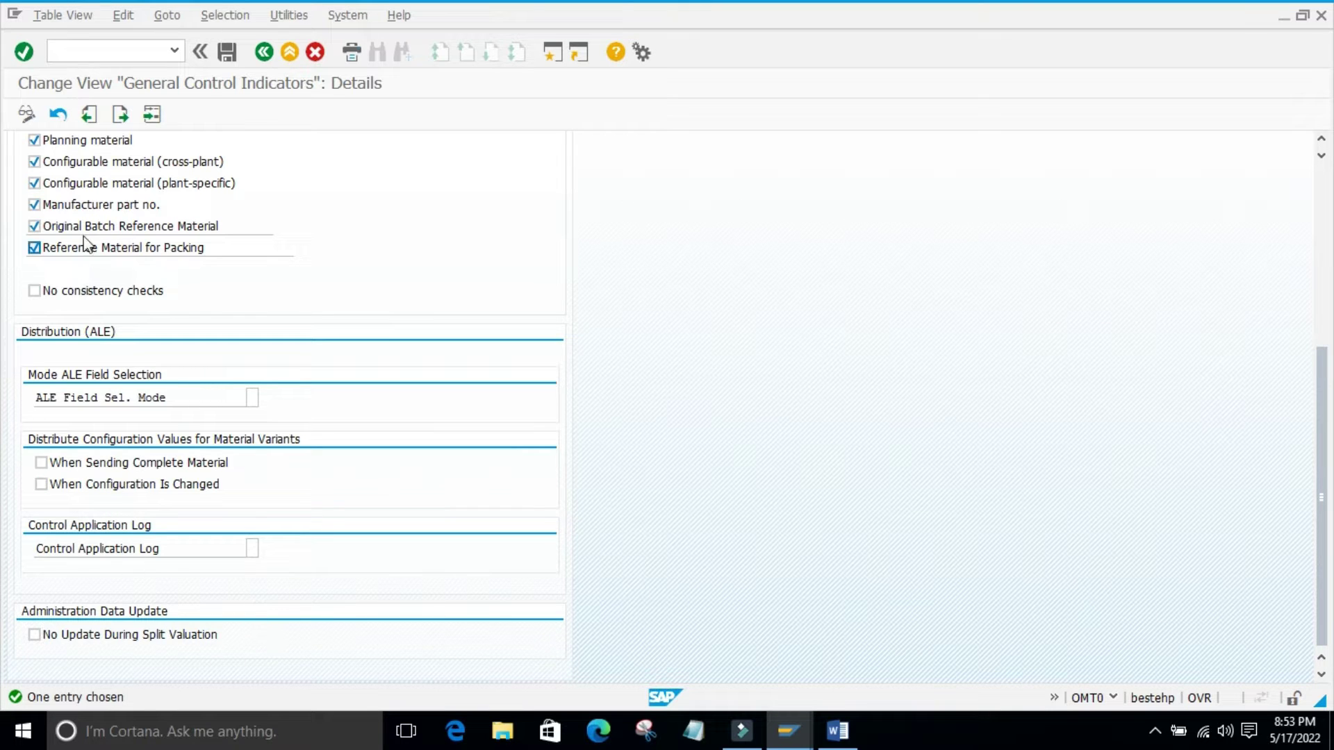
scroll(389, 304, up, 4)
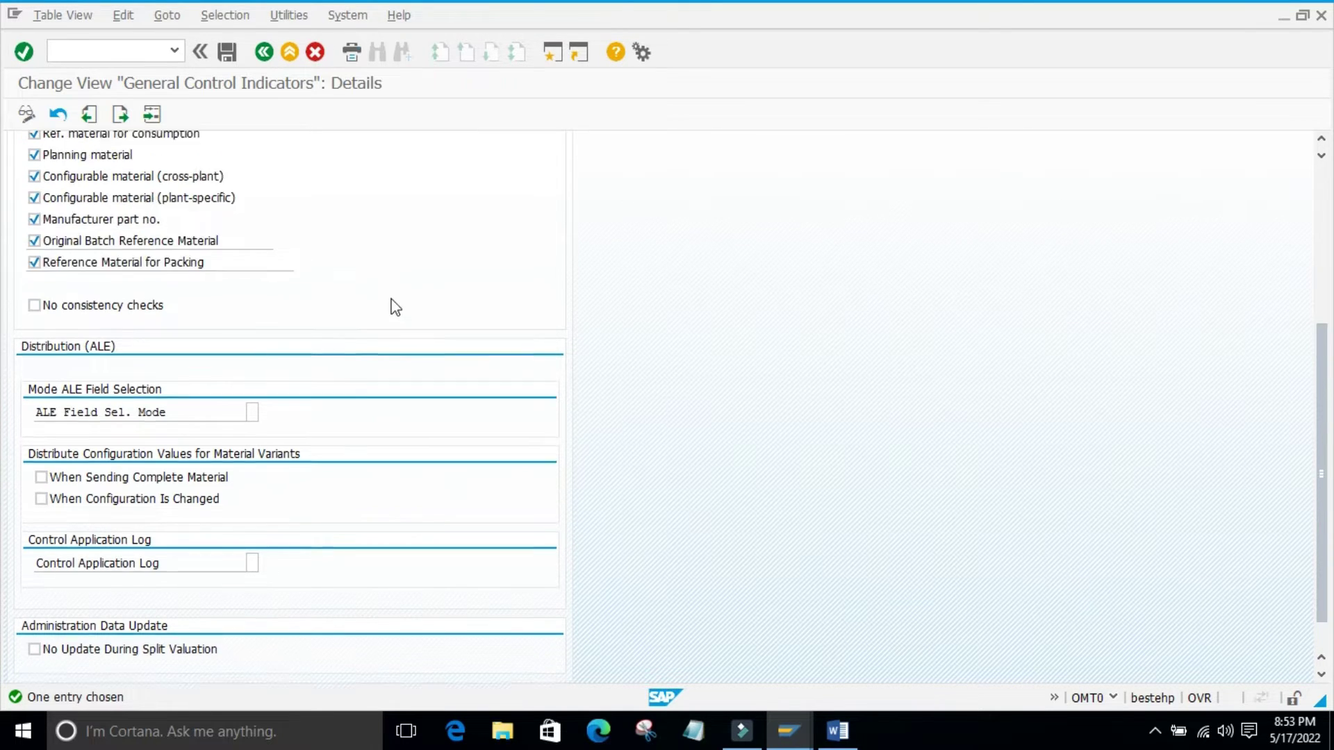
scroll(396, 306, up, 3)
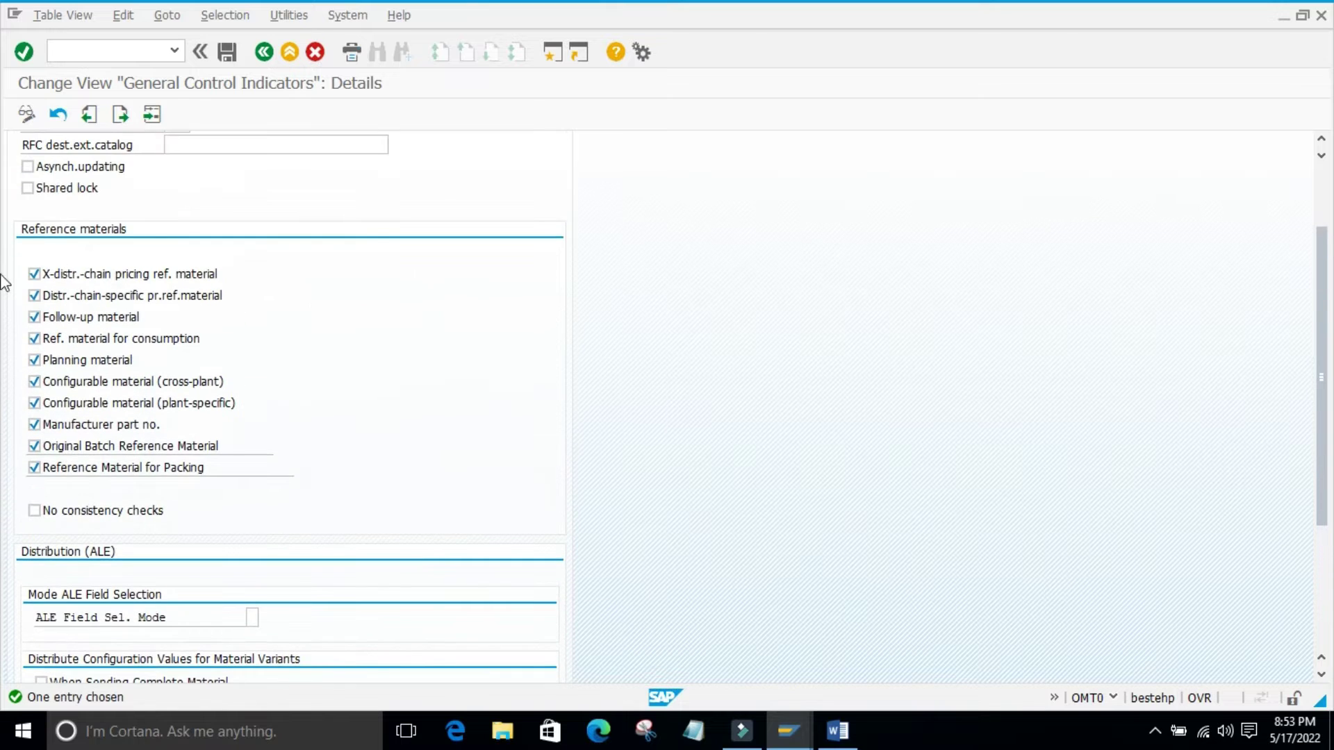
scroll(312, 326, up, 1)
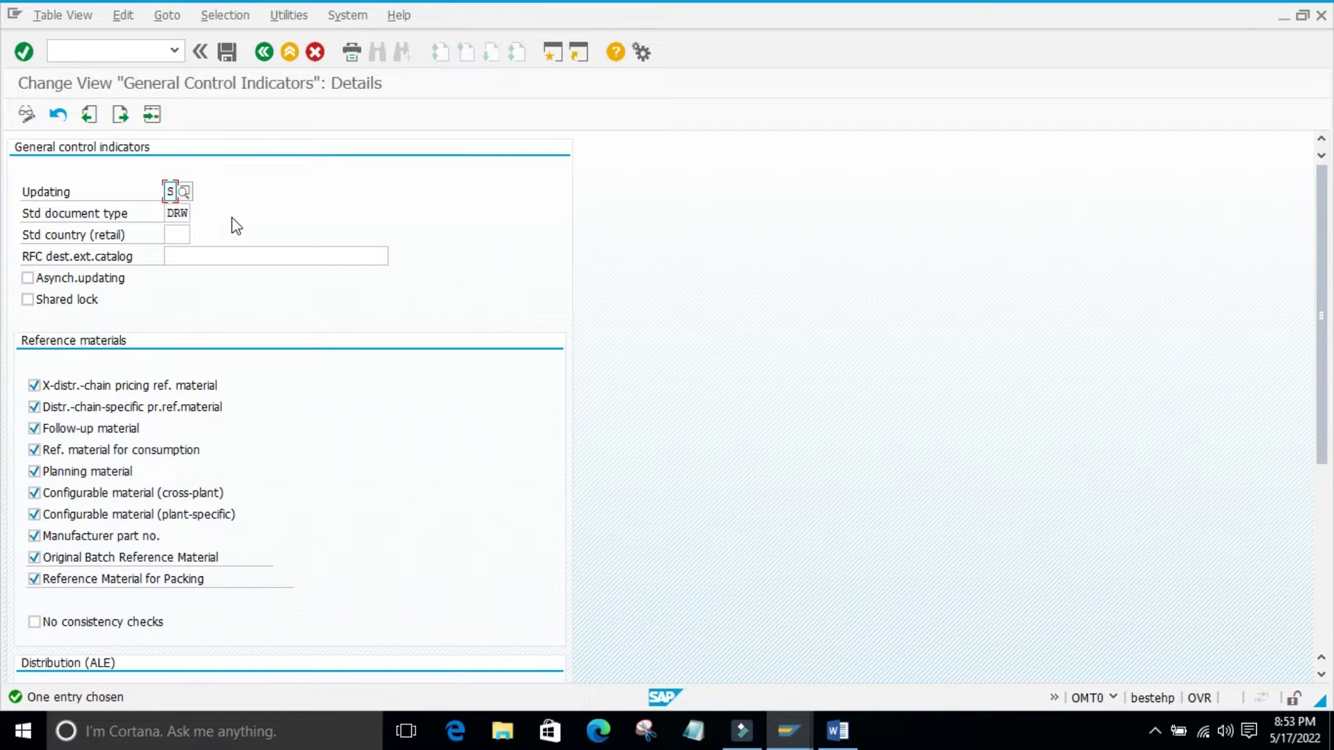
scroll(273, 422, down, 3)
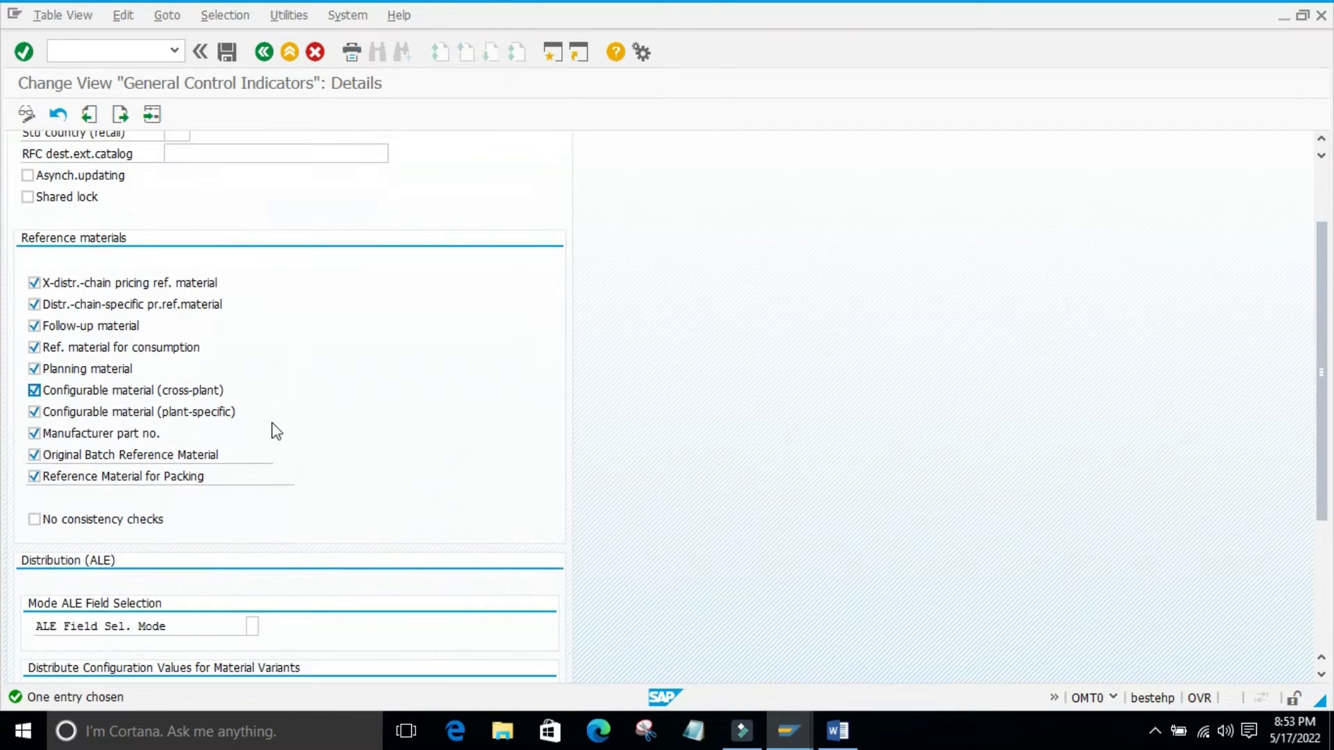
scroll(272, 424, down, 7)
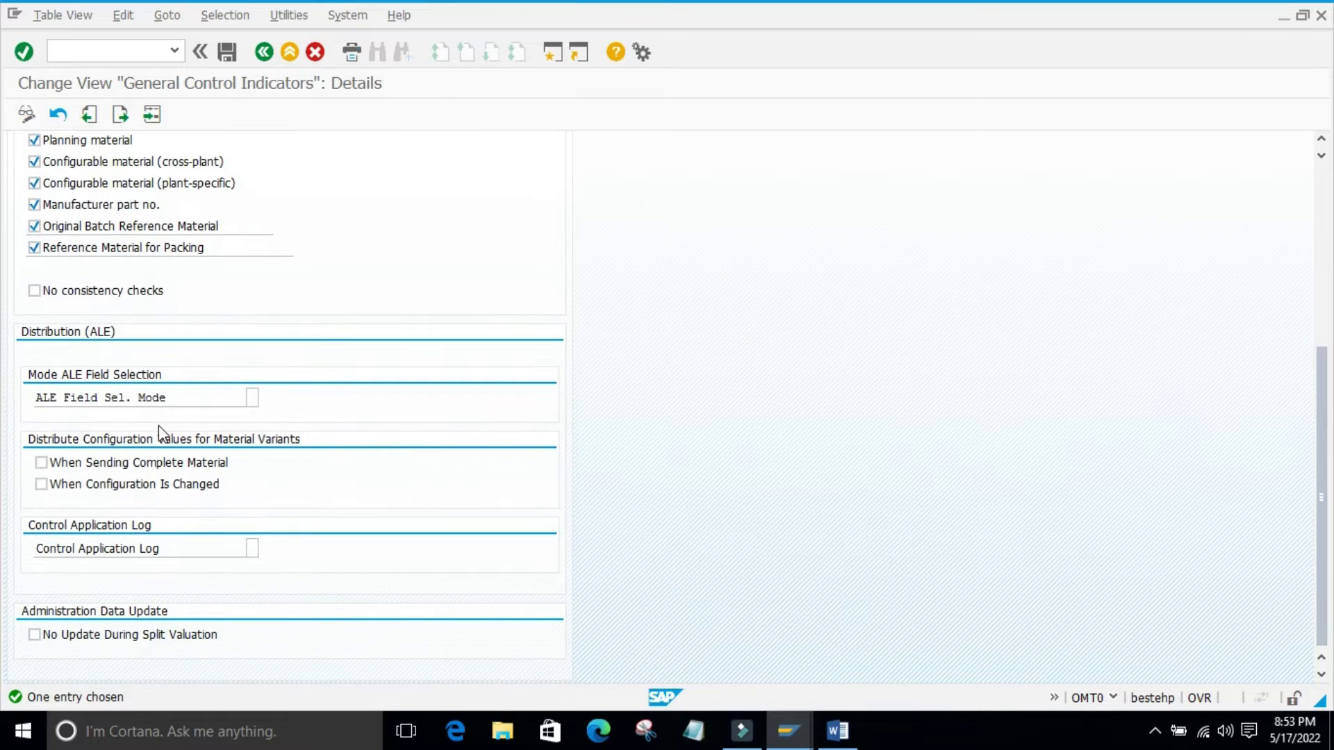
scroll(245, 431, up, 3)
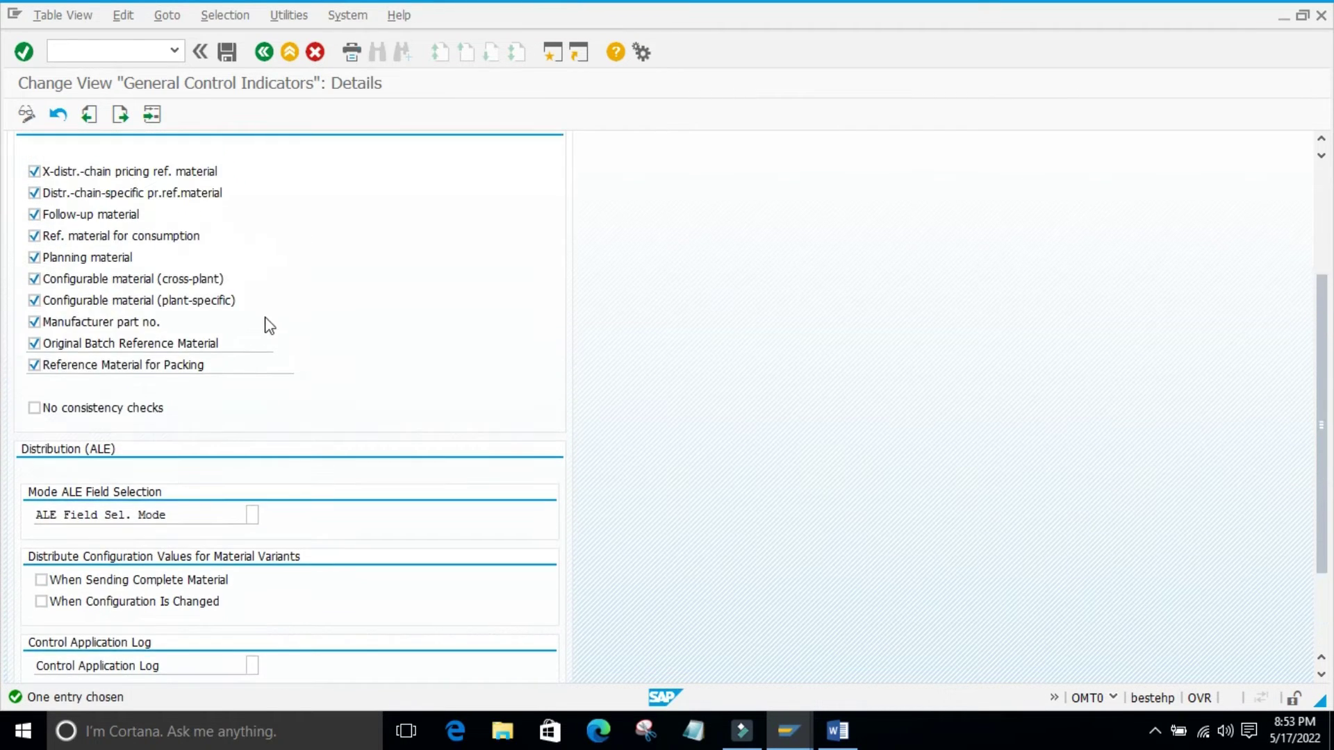
scroll(262, 297, up, 6)
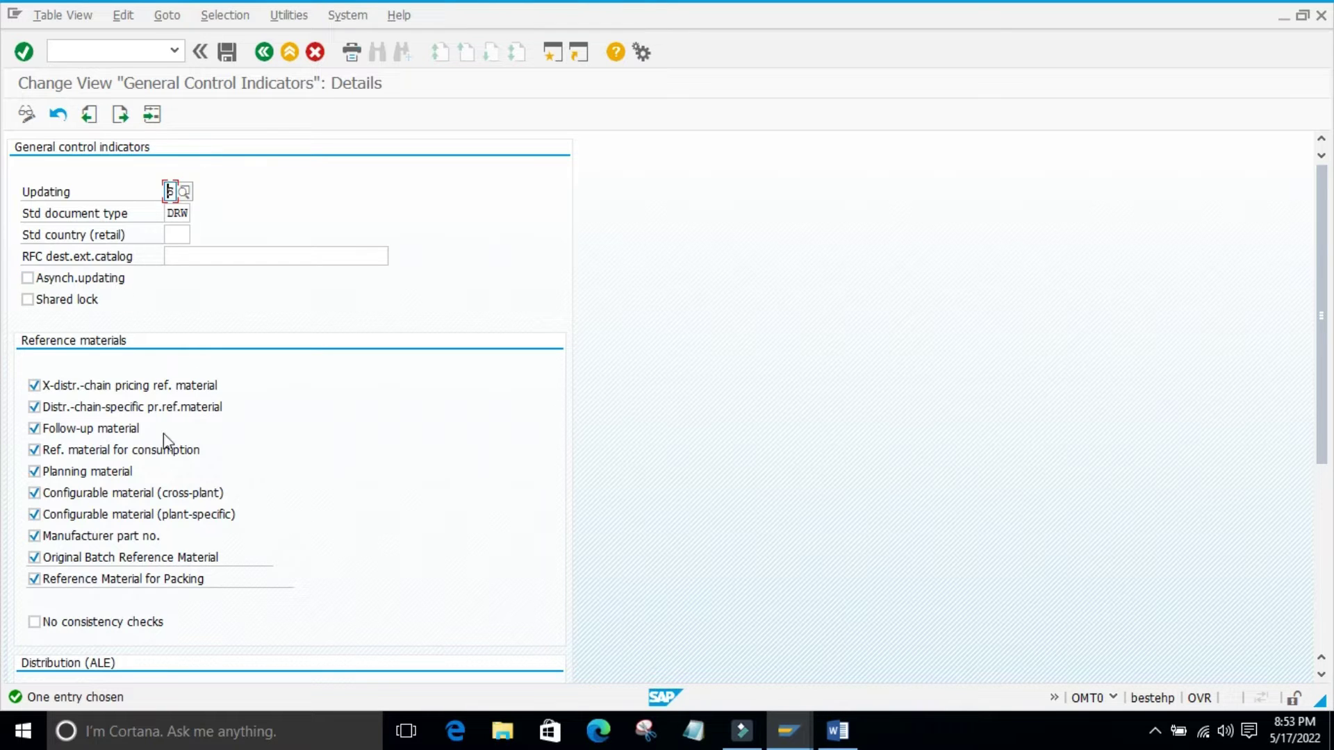
scroll(173, 451, down, 3)
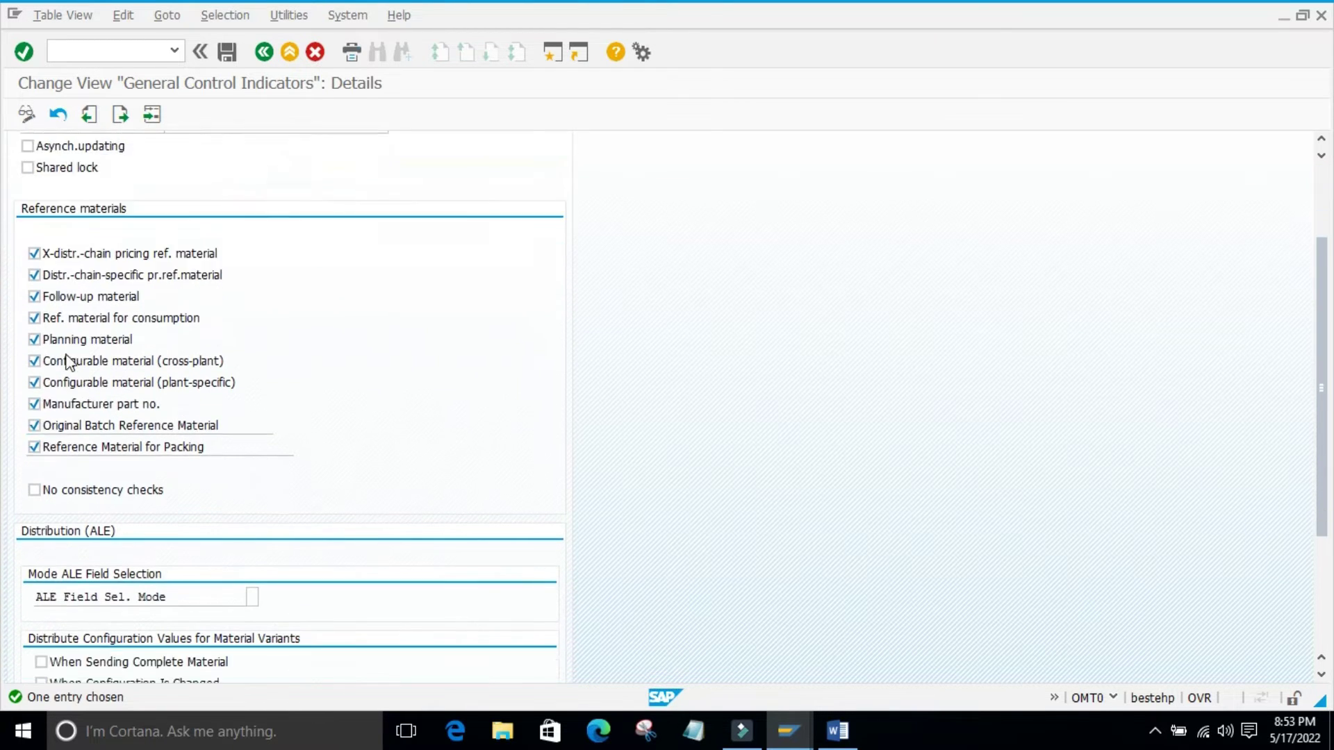
scroll(67, 361, down, 5)
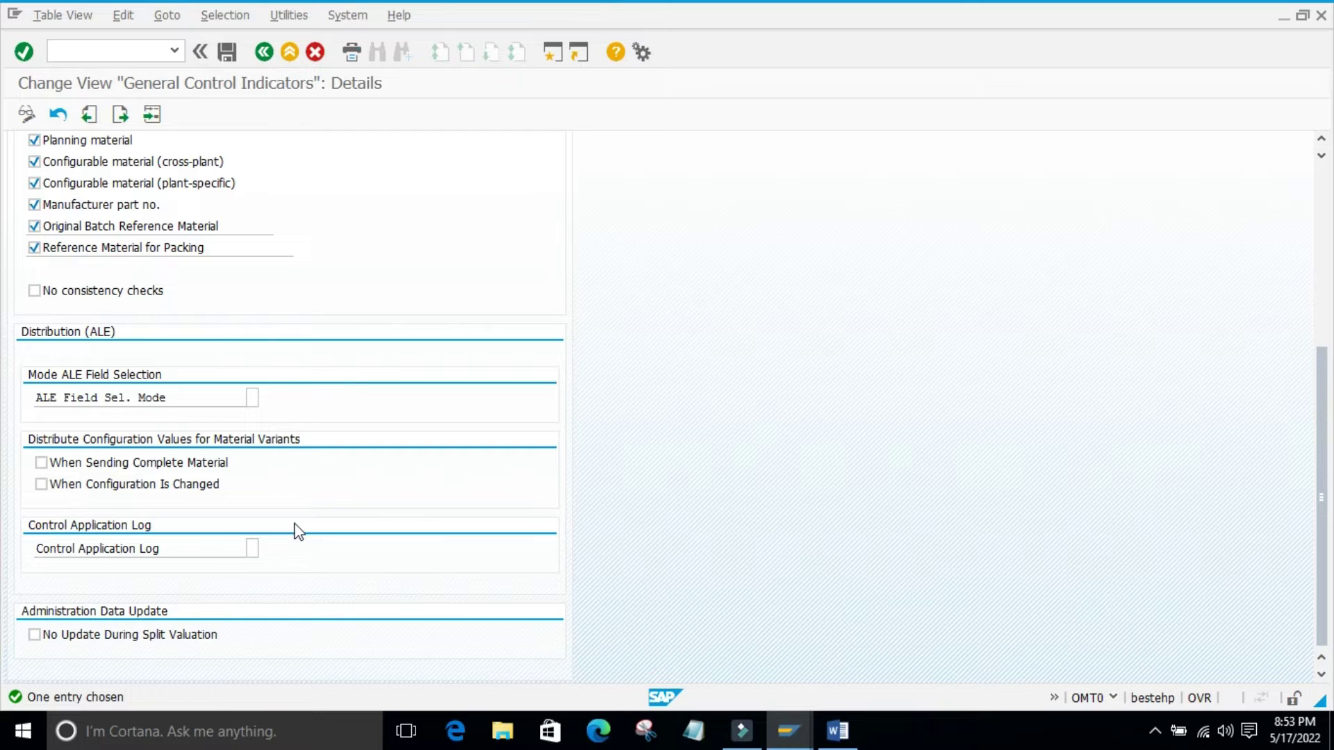
scroll(383, 477, up, 8)
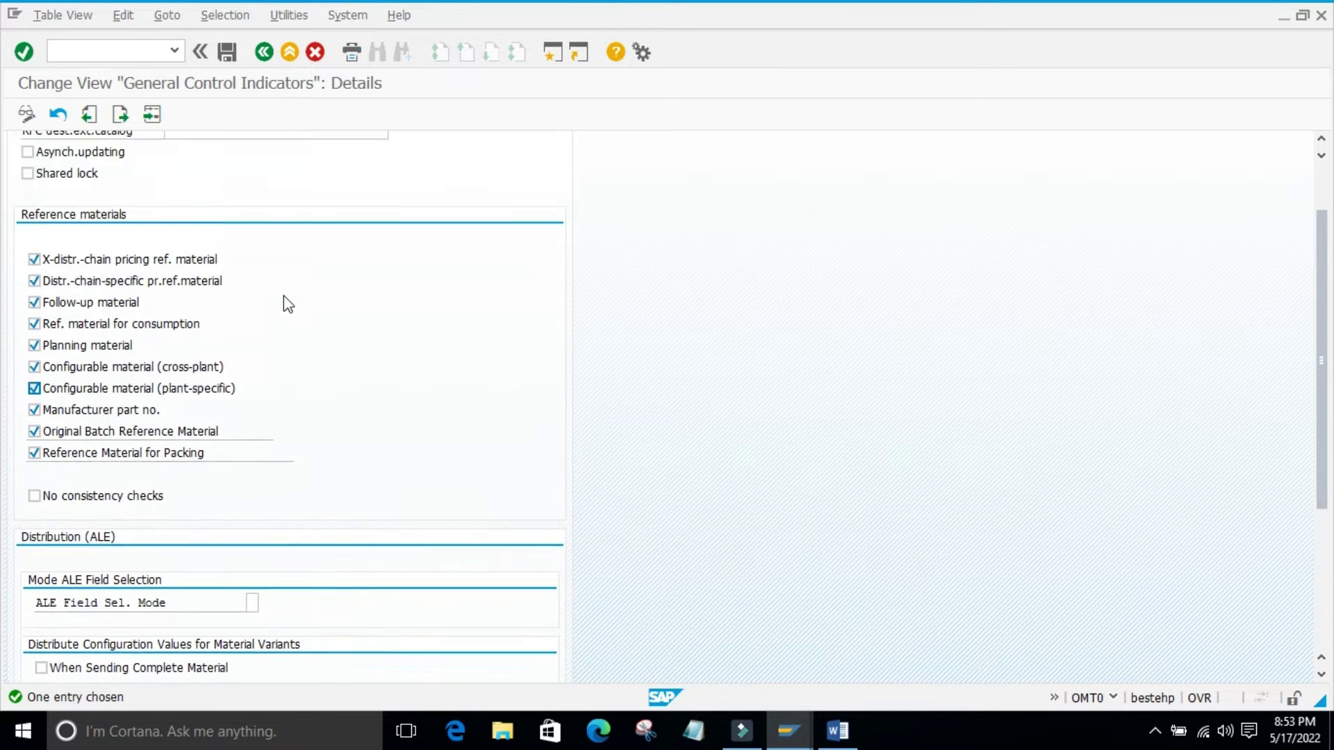
click(264, 52)
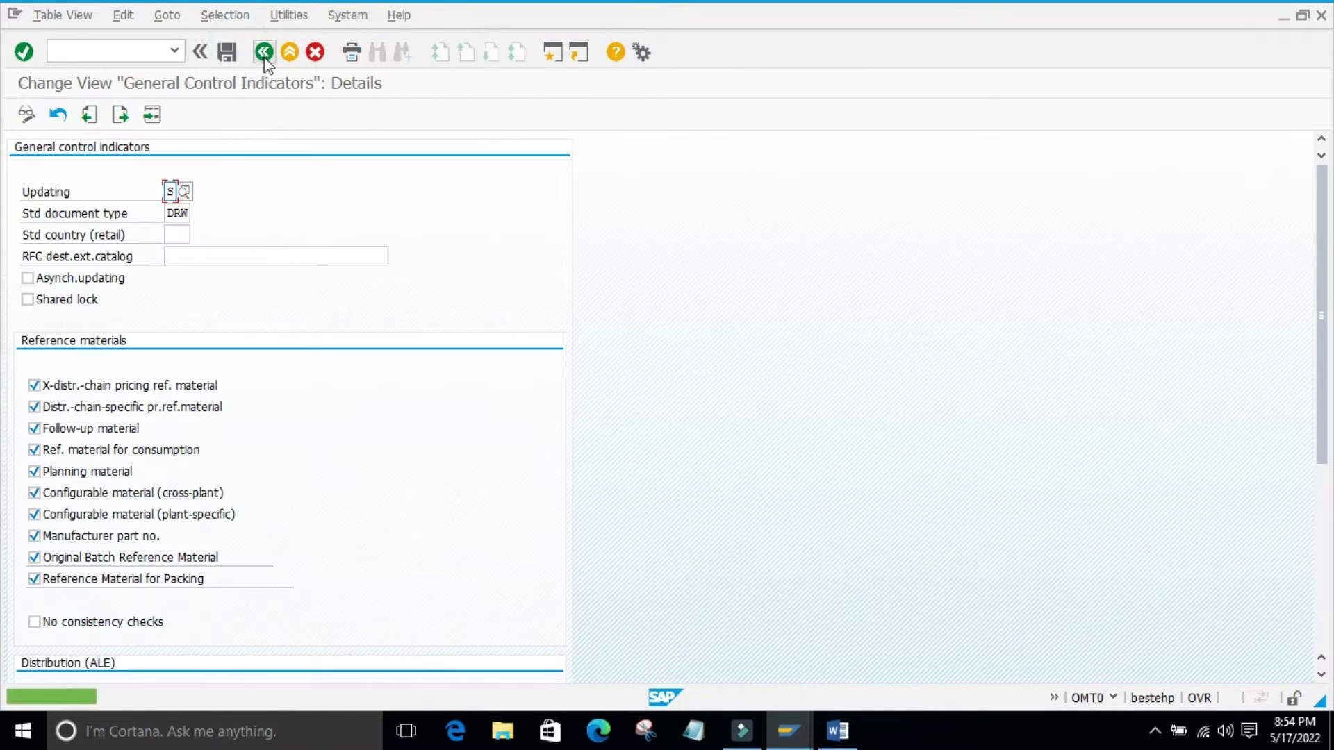
click(264, 52)
Return to the IMG tree and run Maintain Company Codes for Materials Management (OMSY).
click(264, 53)
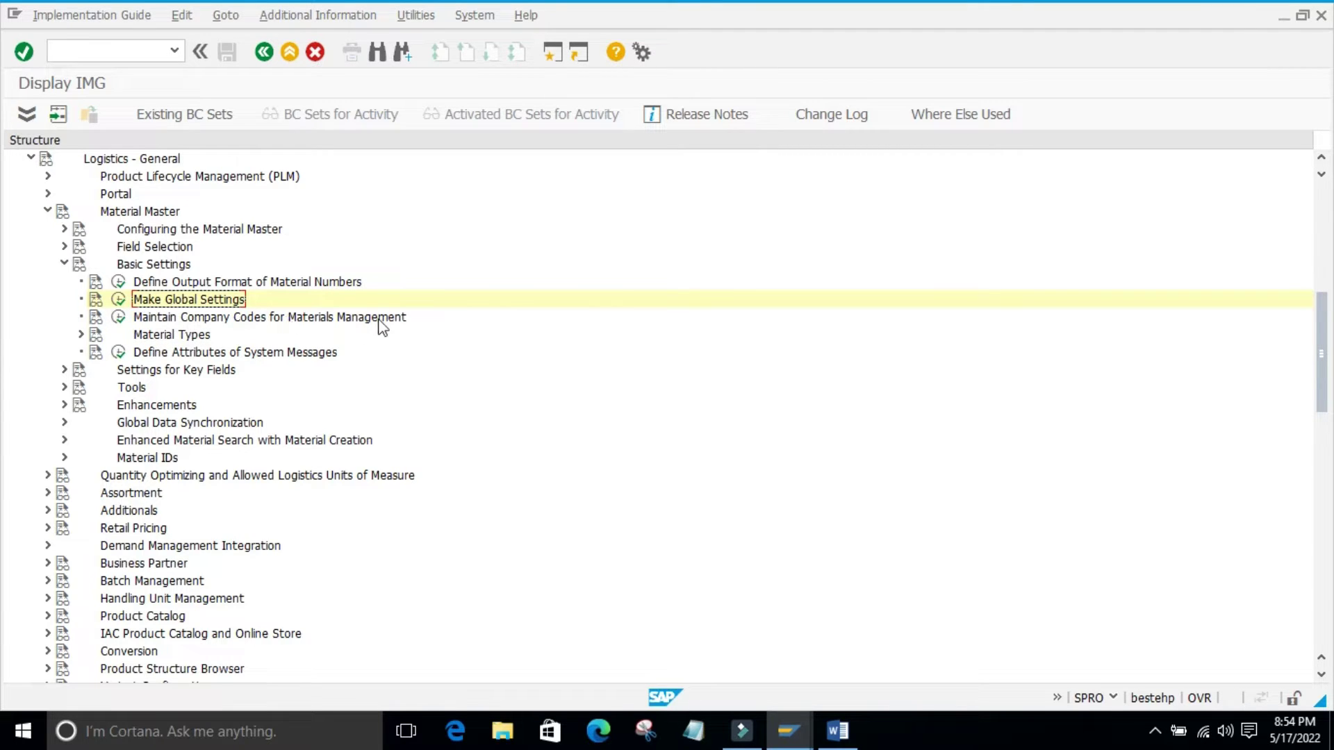
click(120, 318)
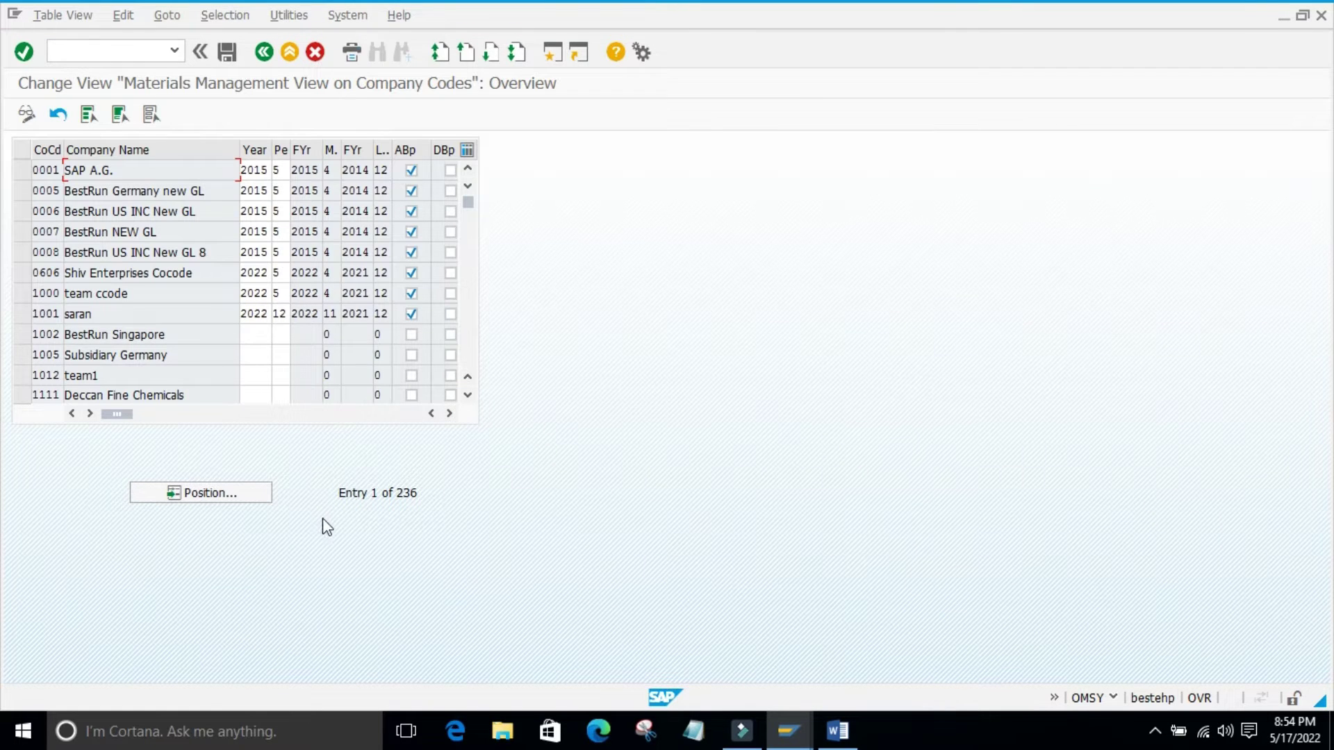
scroll(321, 542, down, 2)
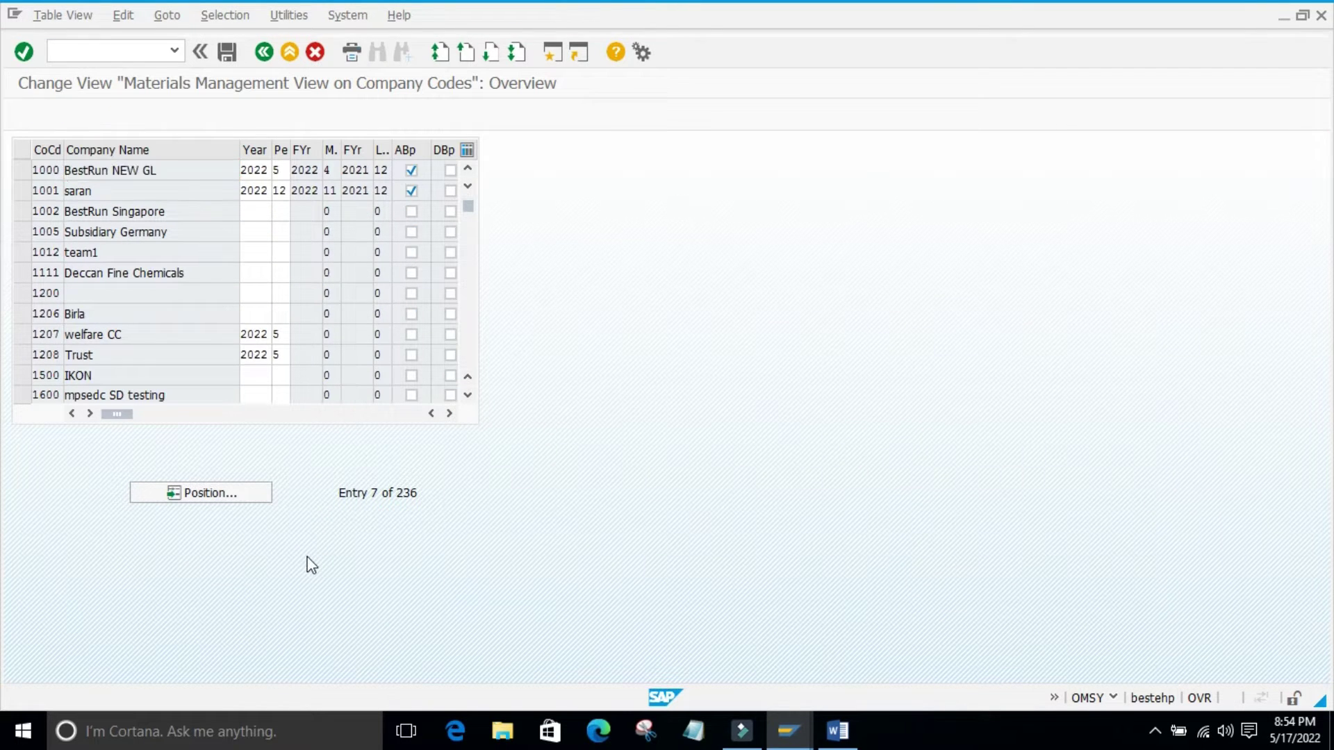
Scroll the OMSY company code list and open the Position dialog.
scroll(312, 565, up, 2)
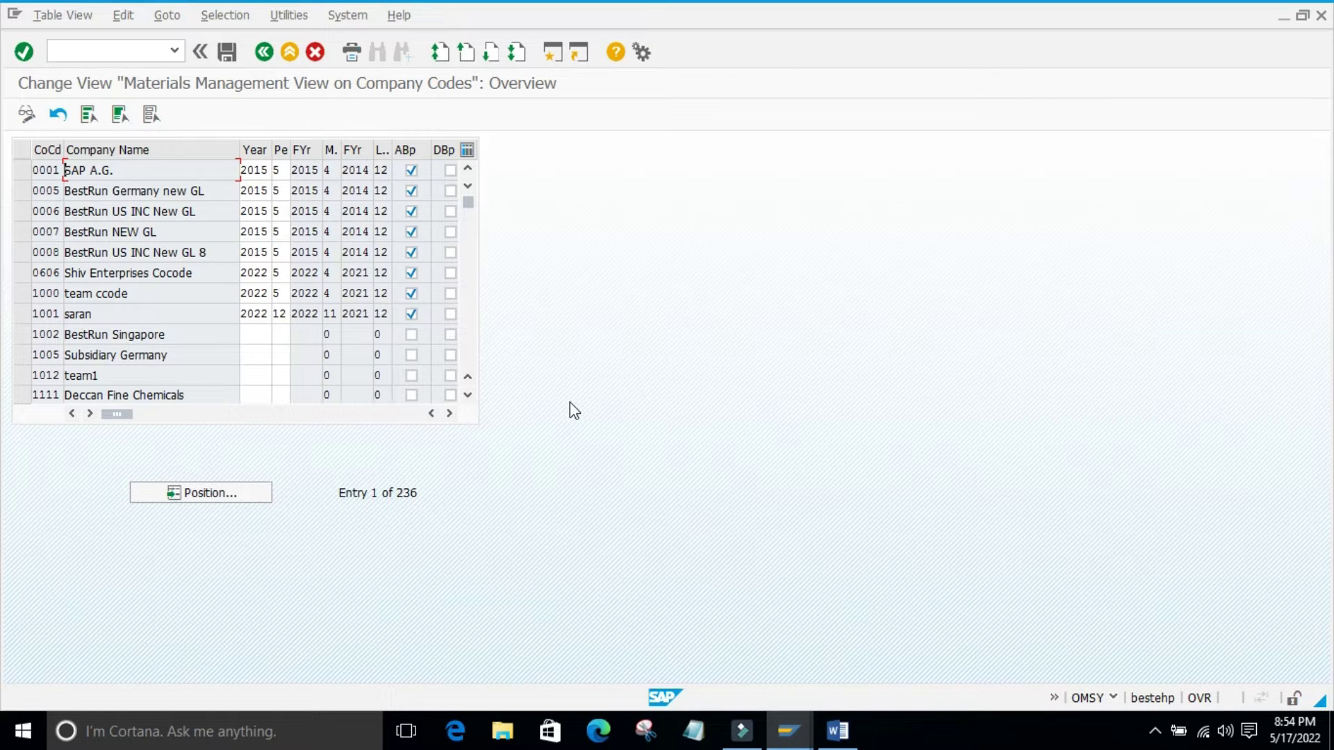
scroll(568, 401, down, 1)
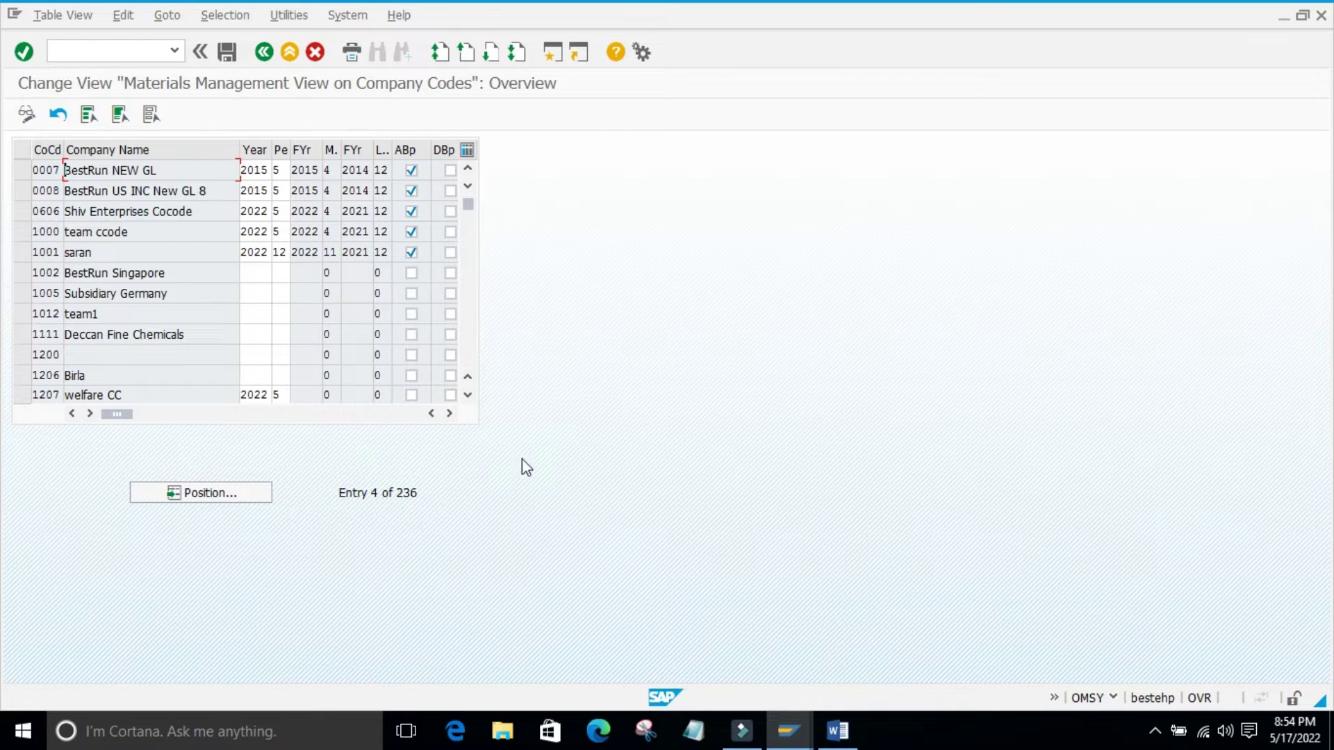
click(214, 498)
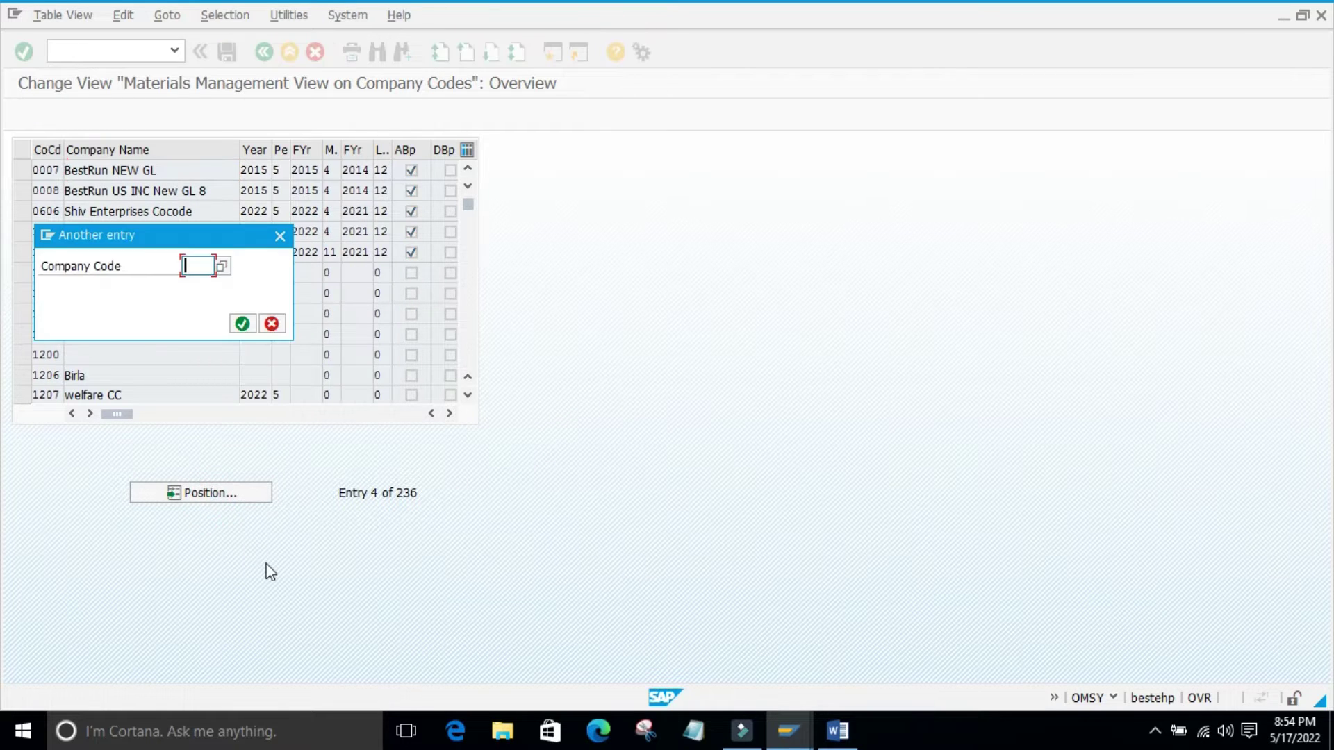
Position the OMSY list at company code 9860.
text(9860)
key(Return)
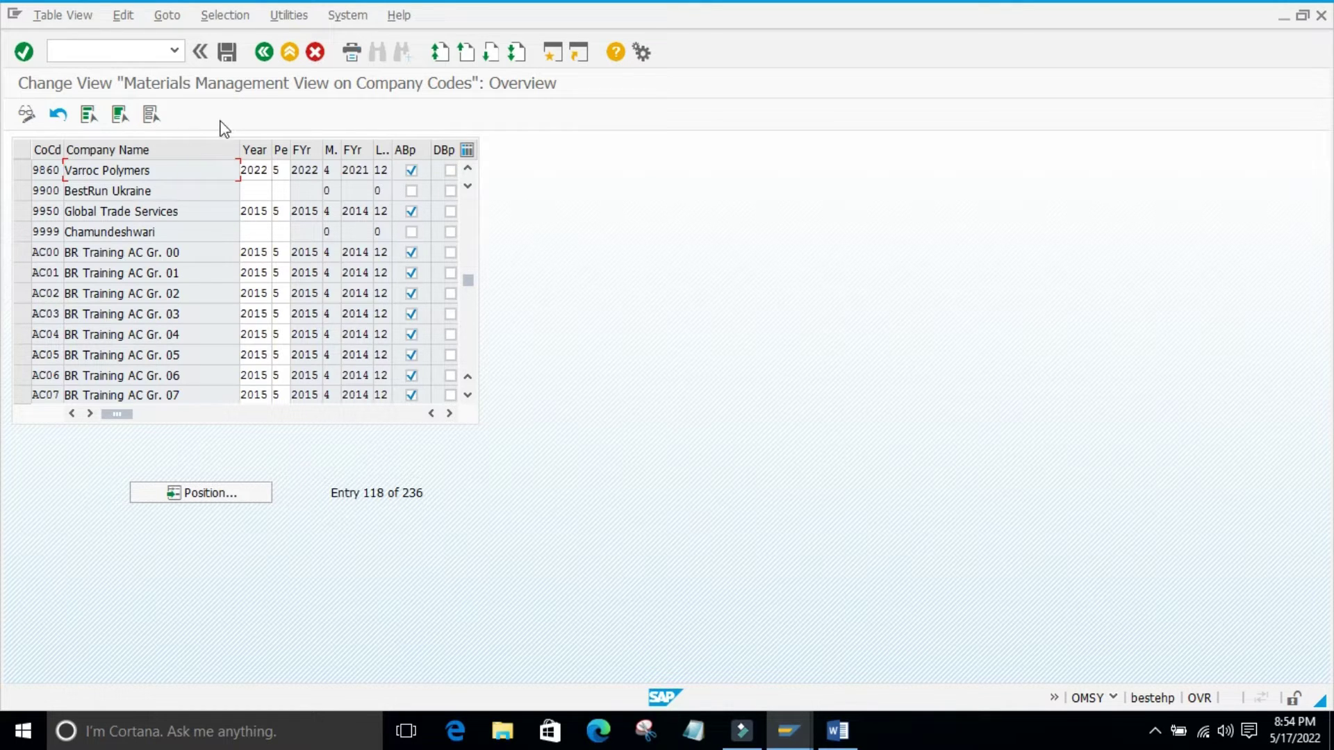
Select the 9860 row to check period 5/2022 and backposting, then switch to Word.
click(23, 170)
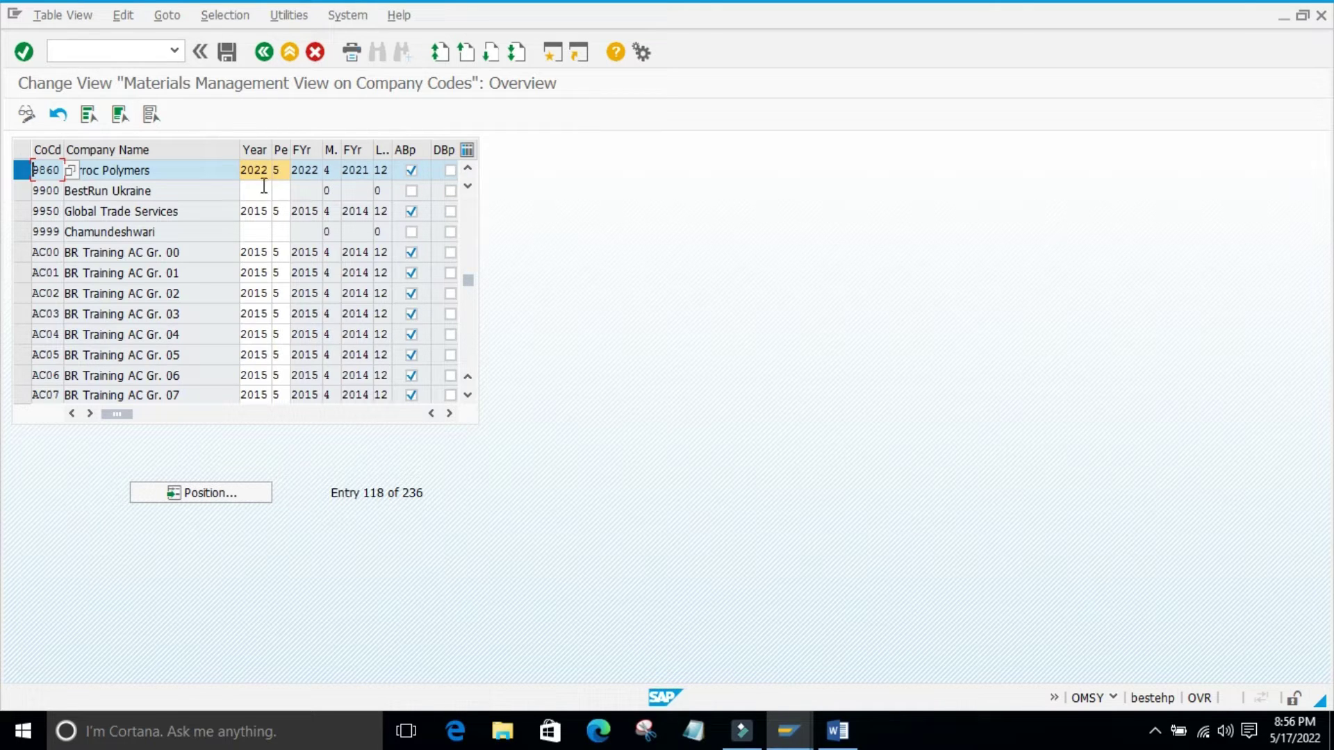
click(510, 521)
Type 'Allow back posting for privious period' on the blank line below the screenshot.
click(843, 727)
click(631, 389)
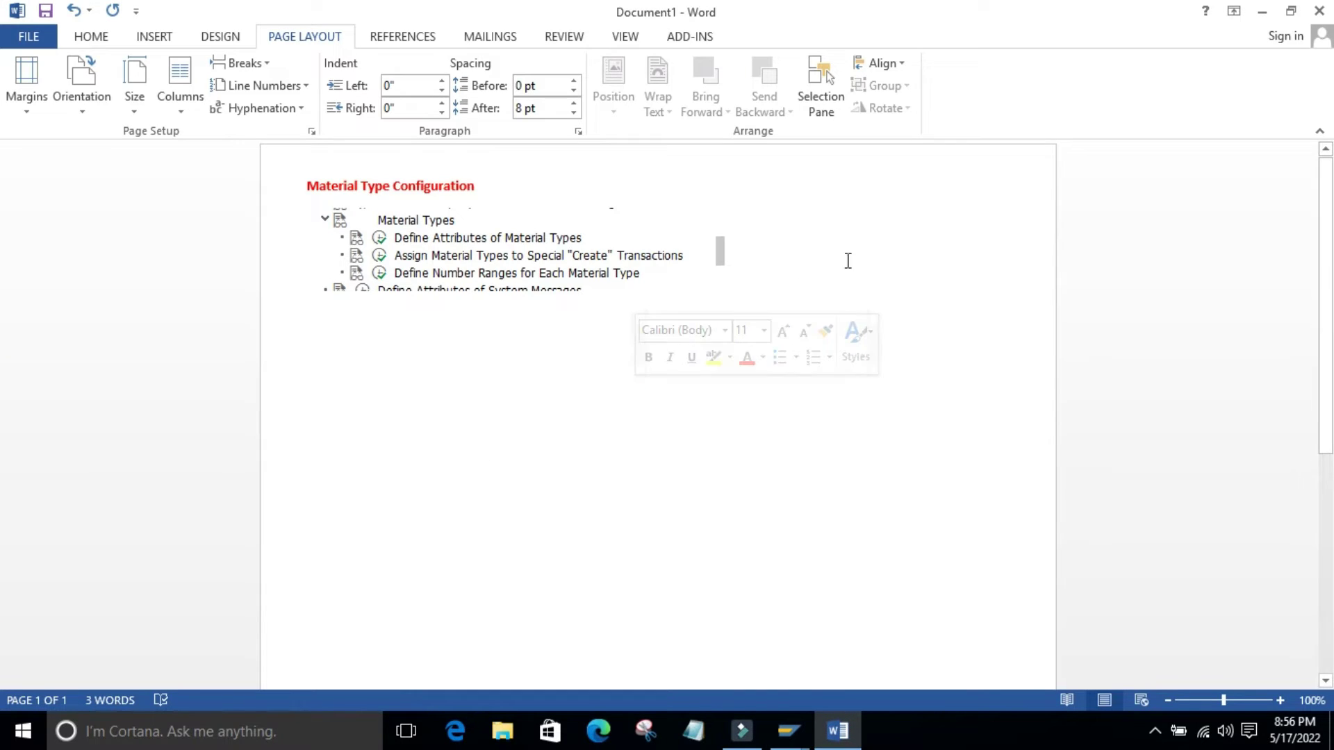
click(929, 418)
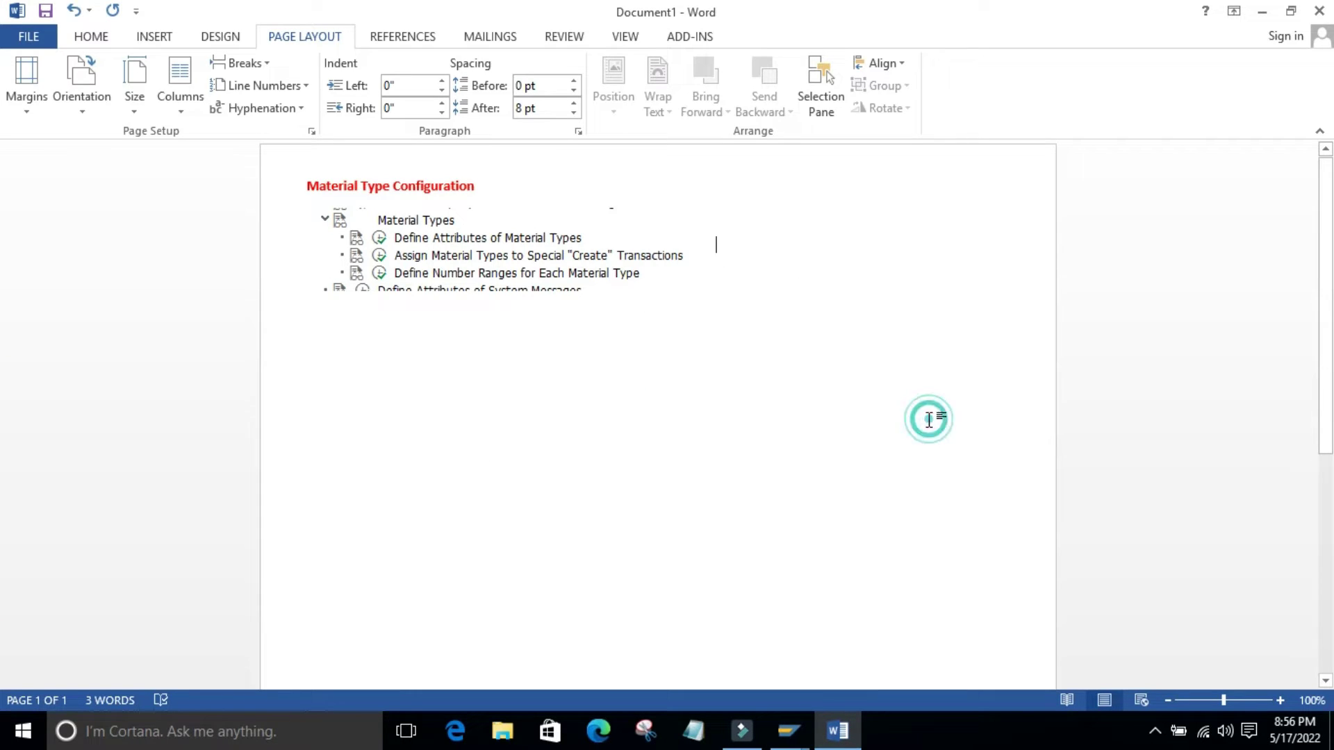
click(434, 360)
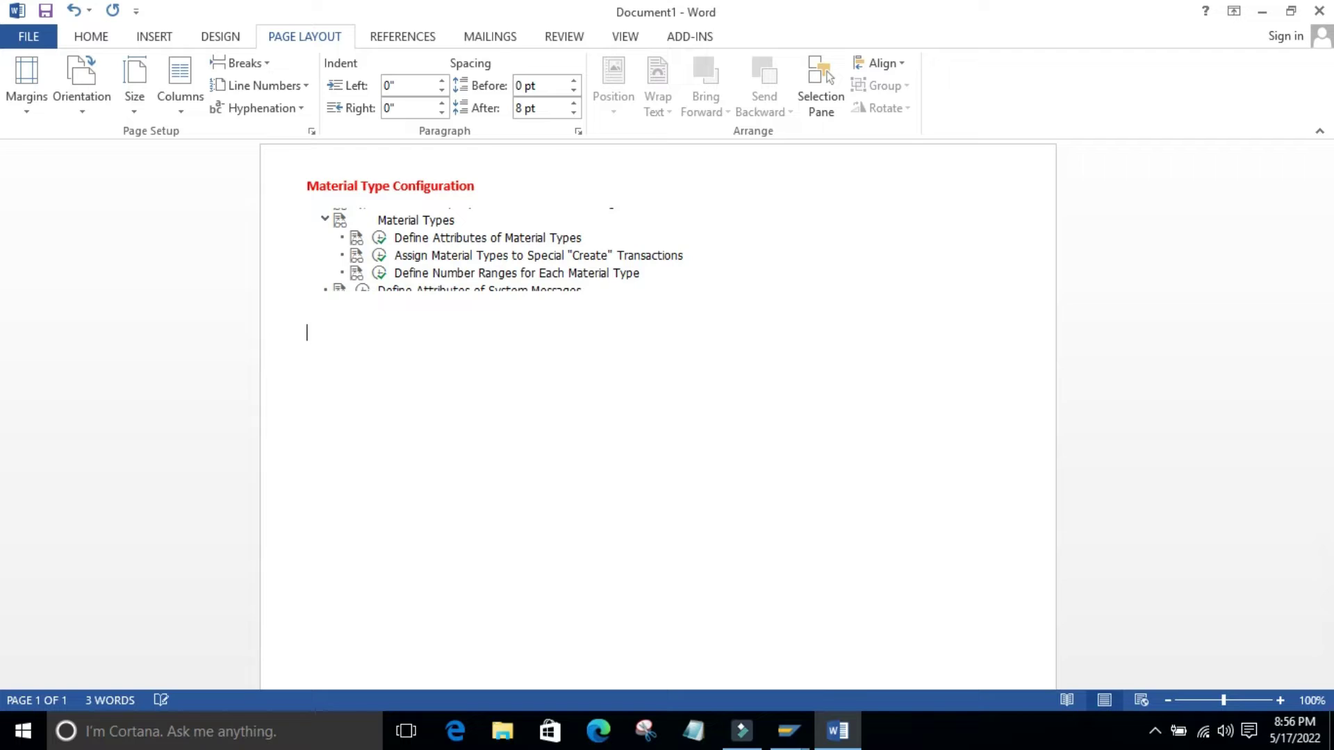
click(307, 344)
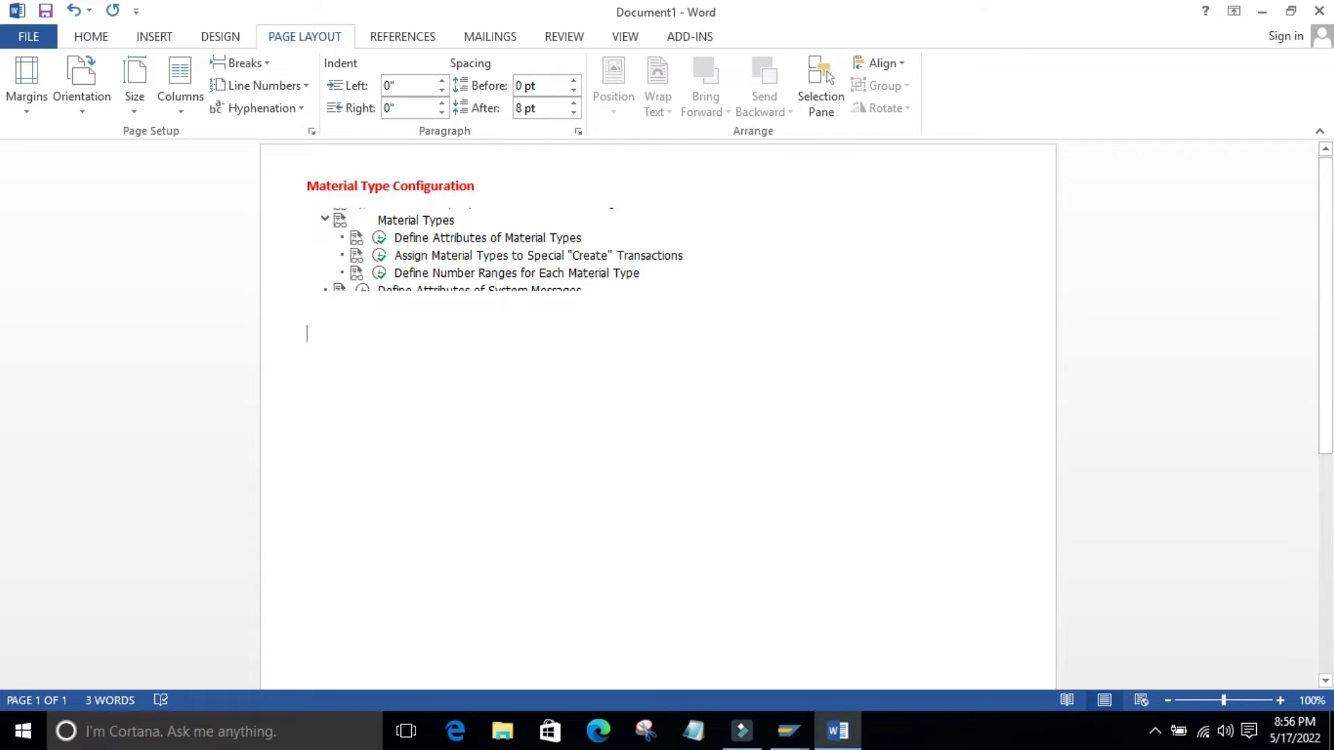
text(Al)
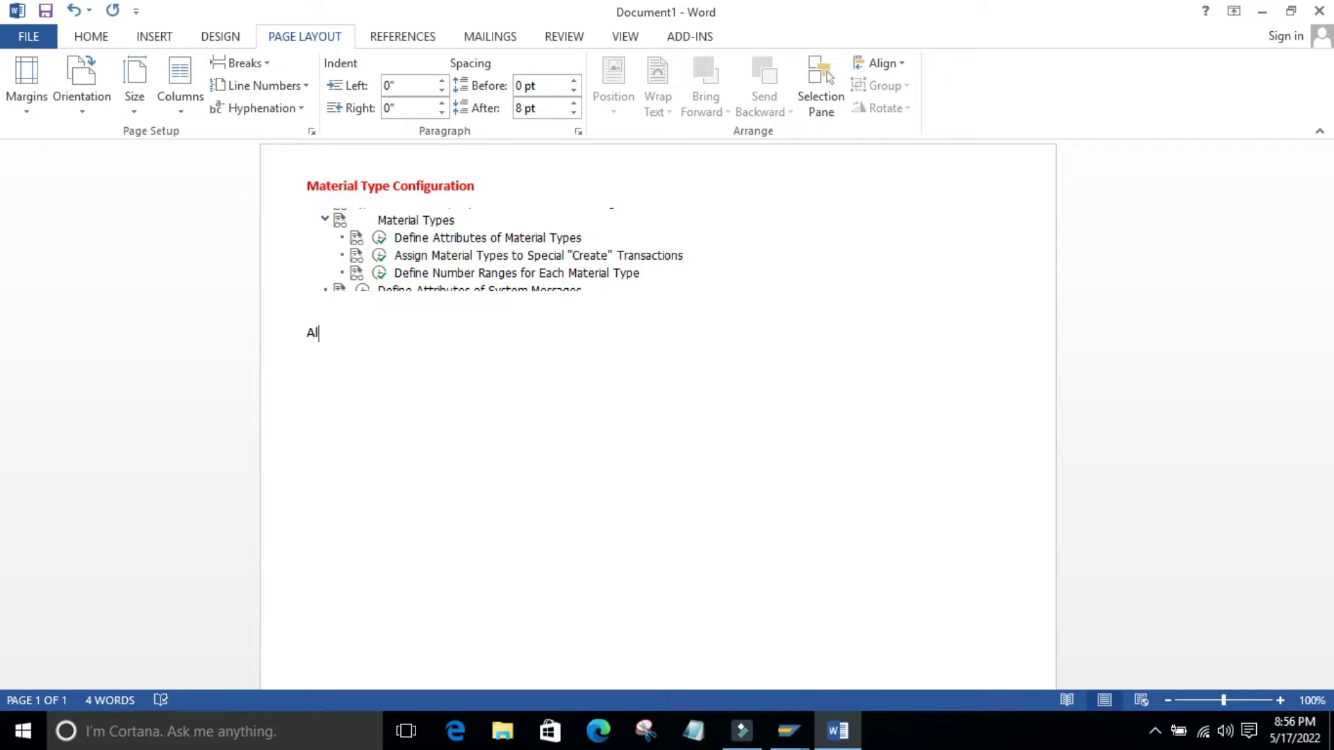
text(low back posting for )
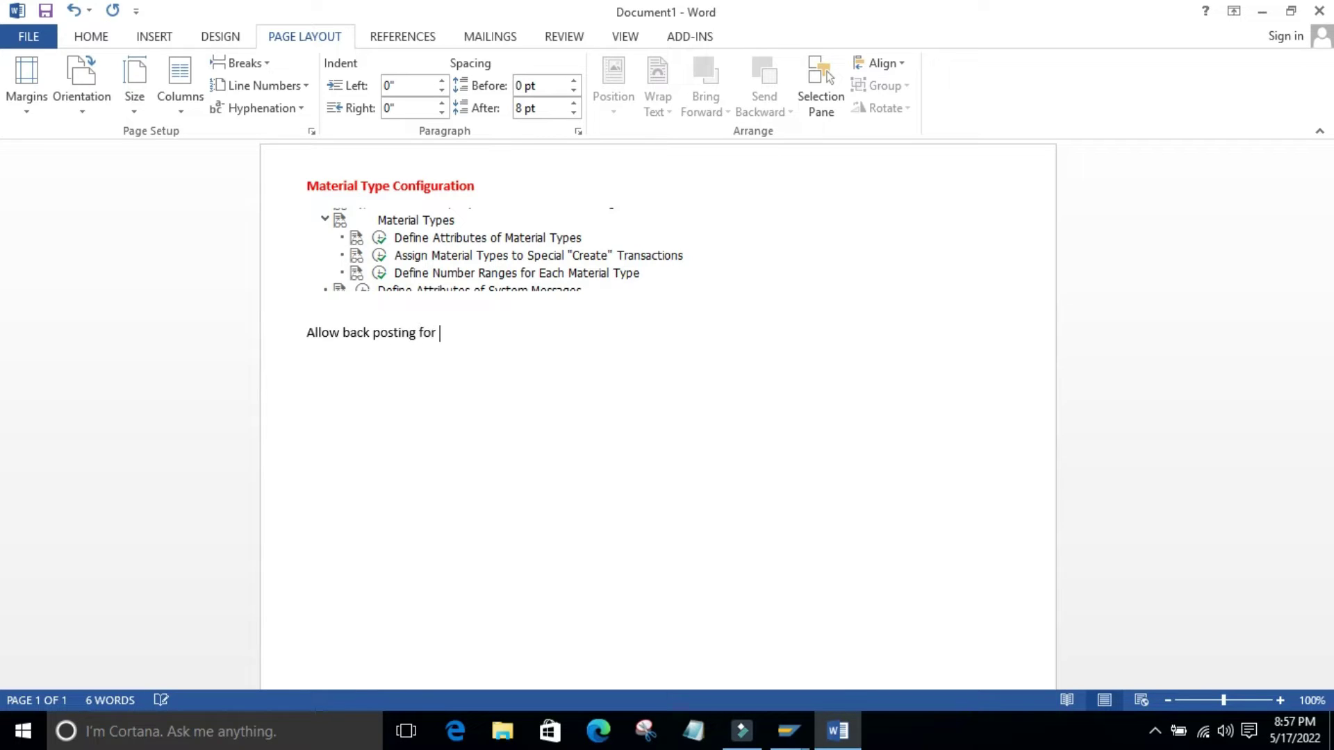
text(privious period)
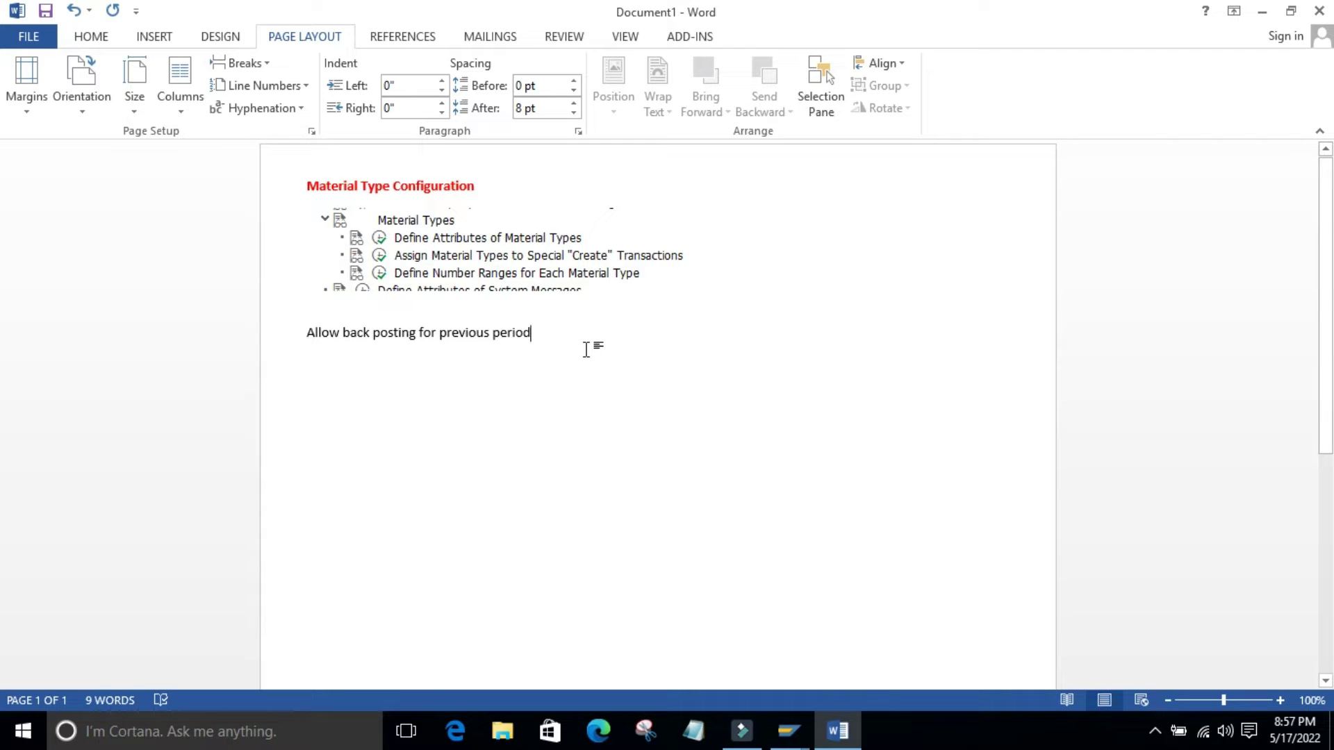
key(Return)
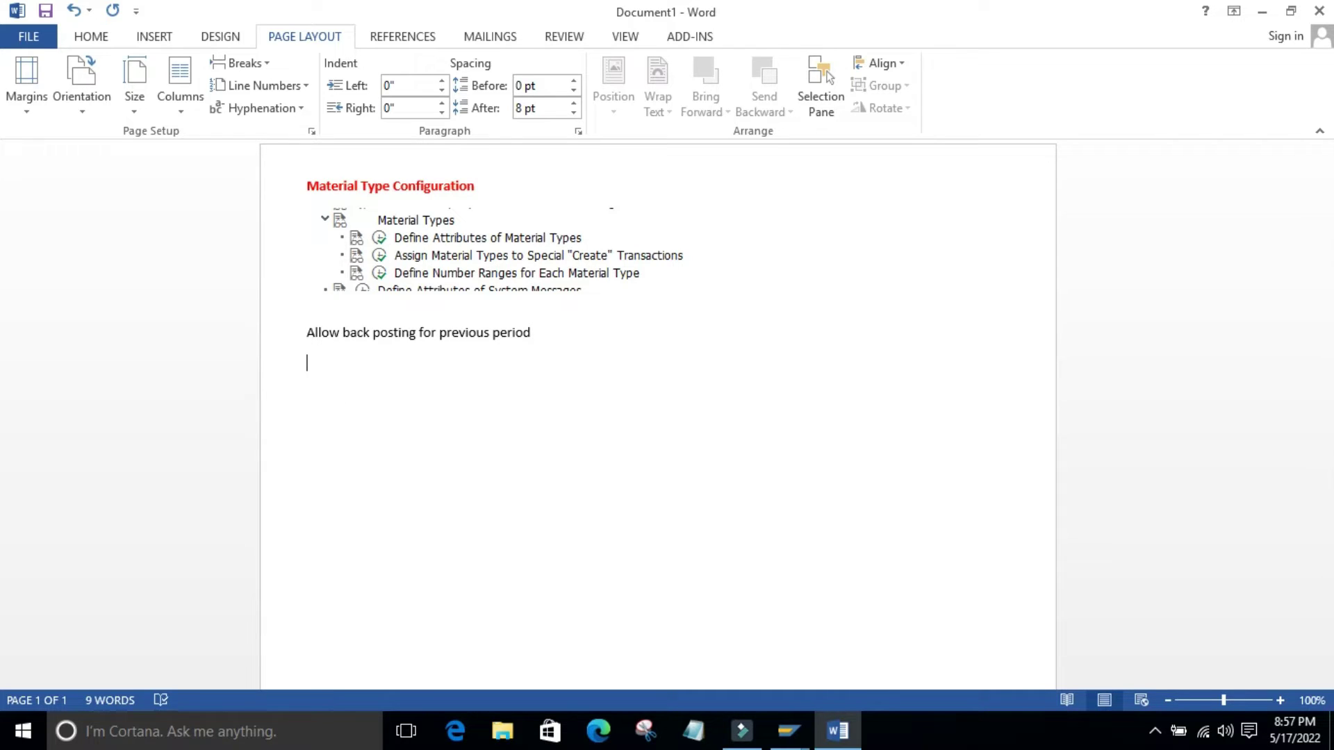
Type 'Current Period is 2022Y 05 M' beneath the back-posting note.
text(Current)
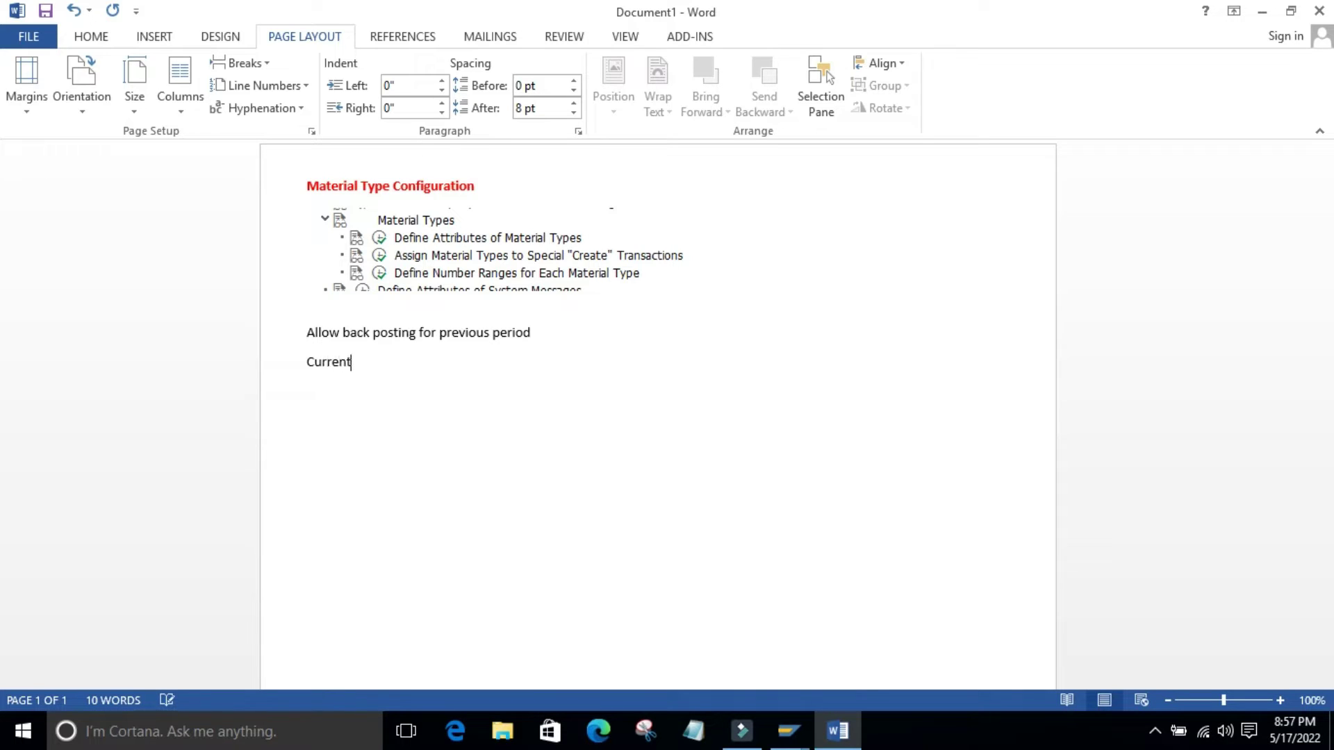
text( Period is 2022Y 05 M)
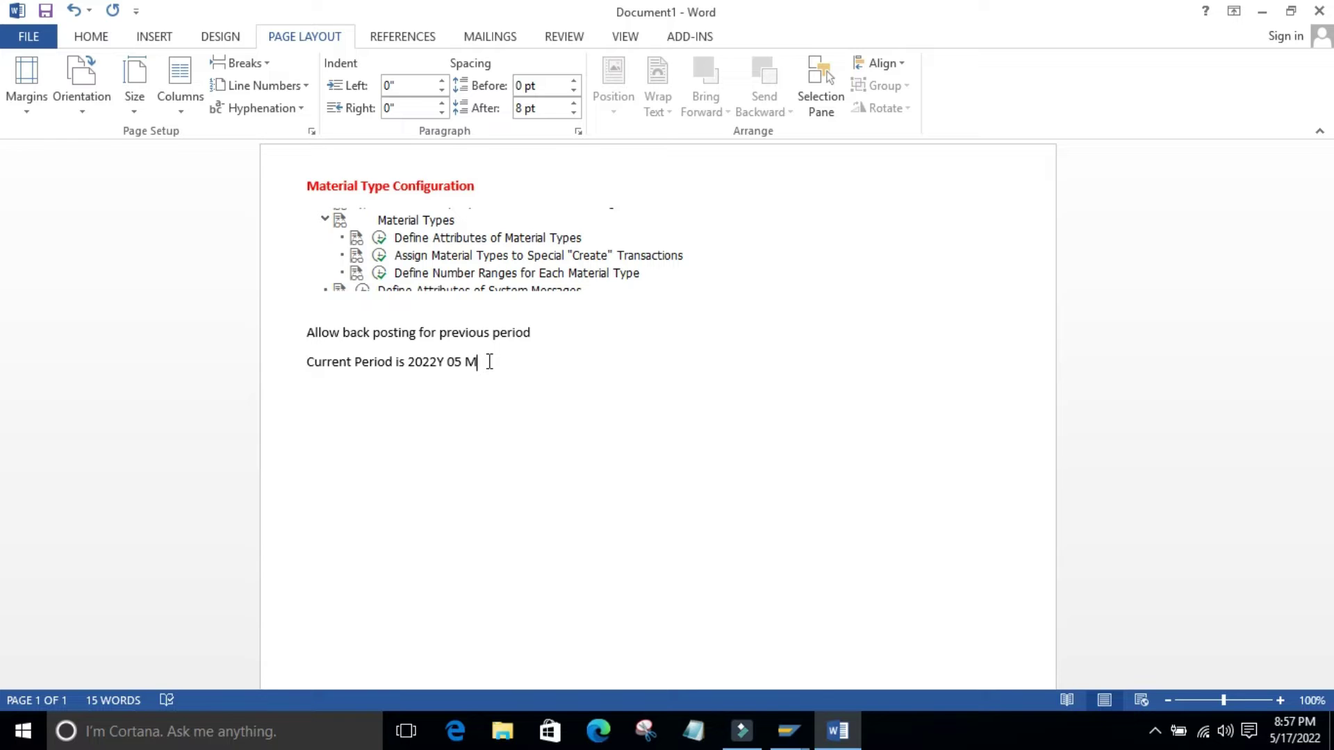
Move to the empty line below and switch back to the SAP window.
click(595, 517)
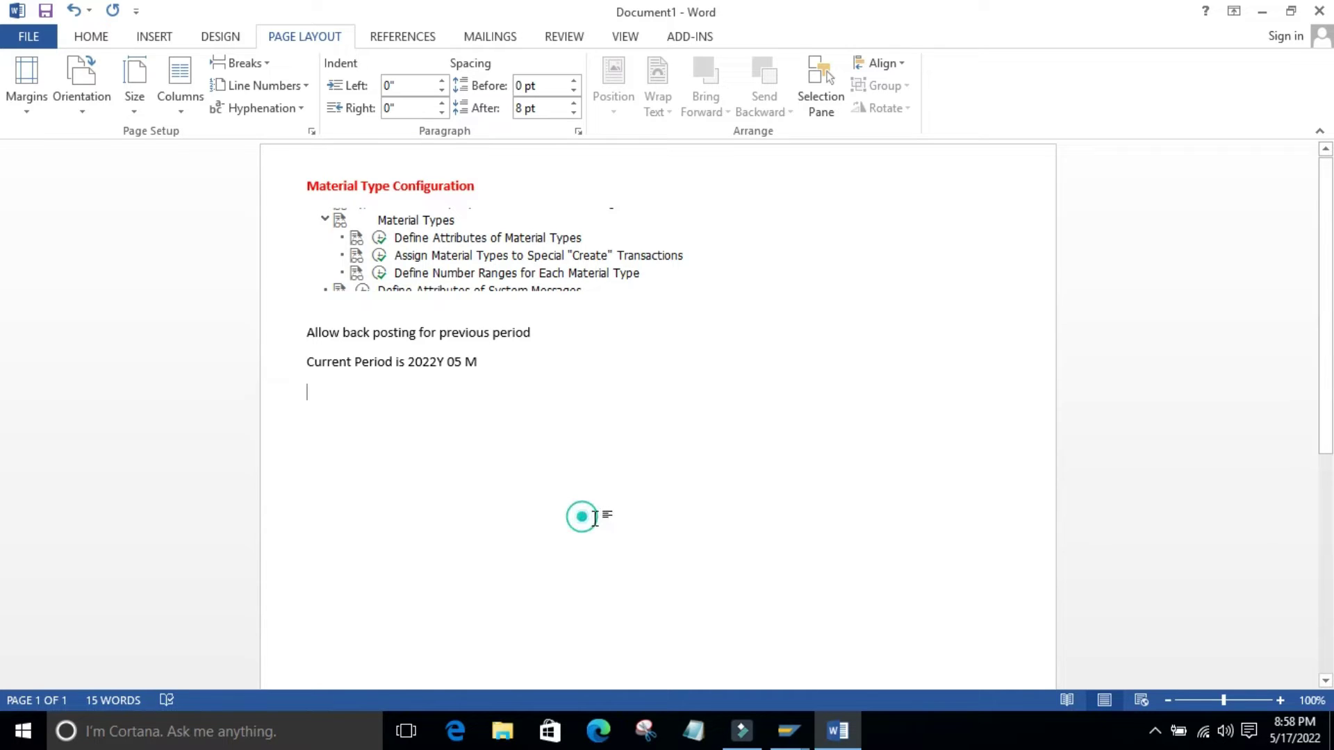
mouse_move(821, 688)
click(879, 610)
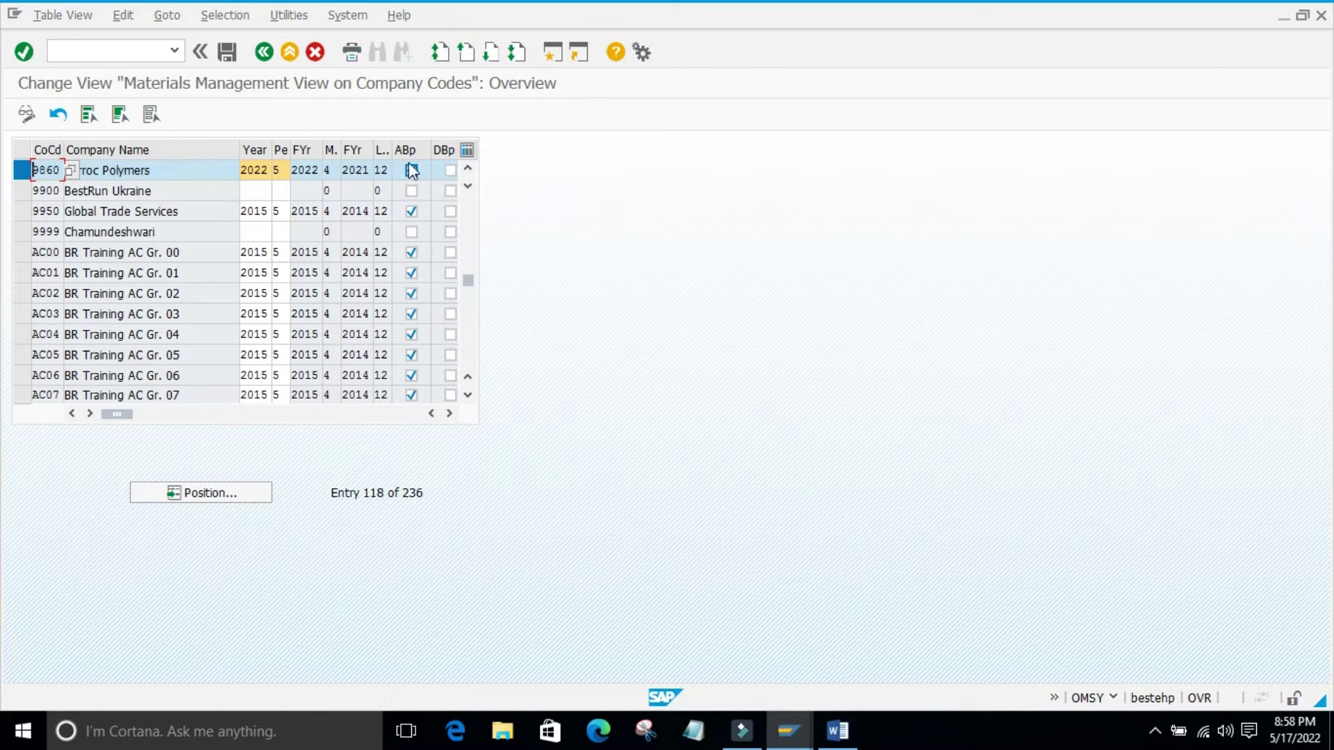
click(371, 563)
click(299, 534)
click(159, 613)
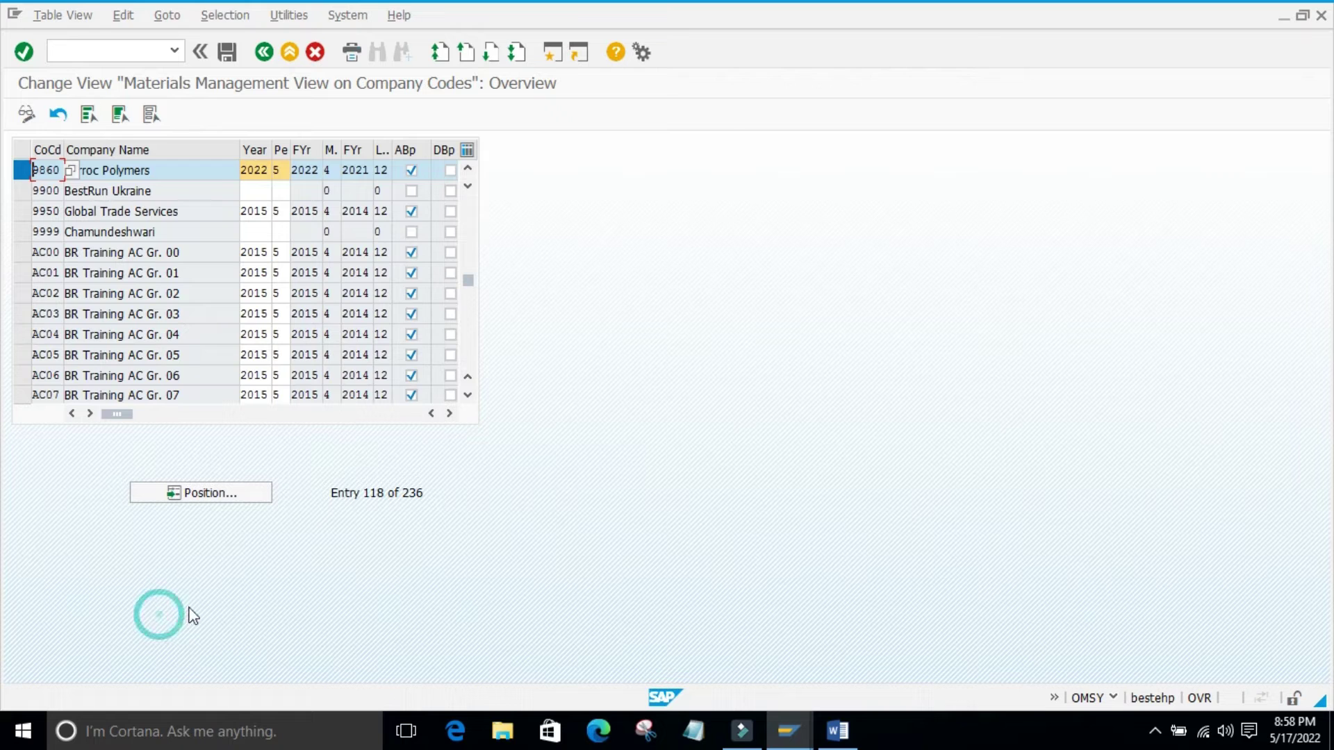
click(62, 170)
click(32, 172)
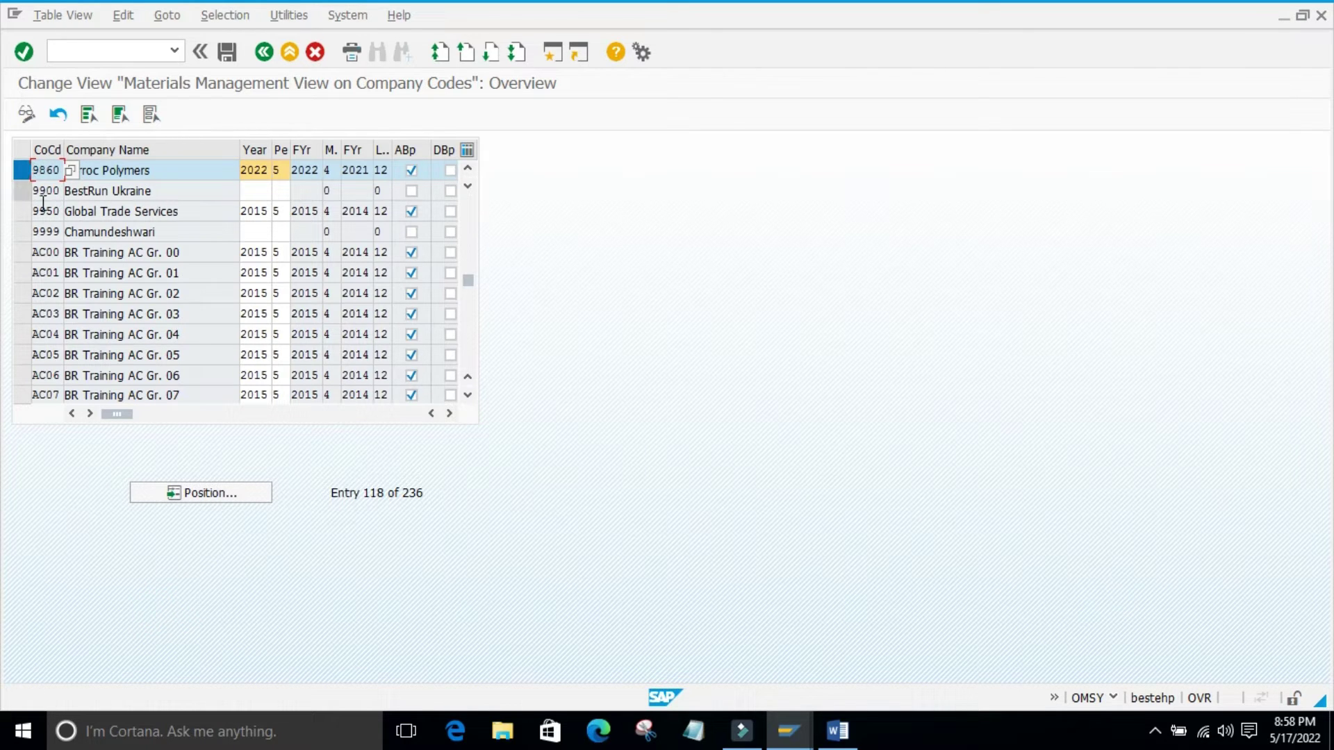
click(245, 585)
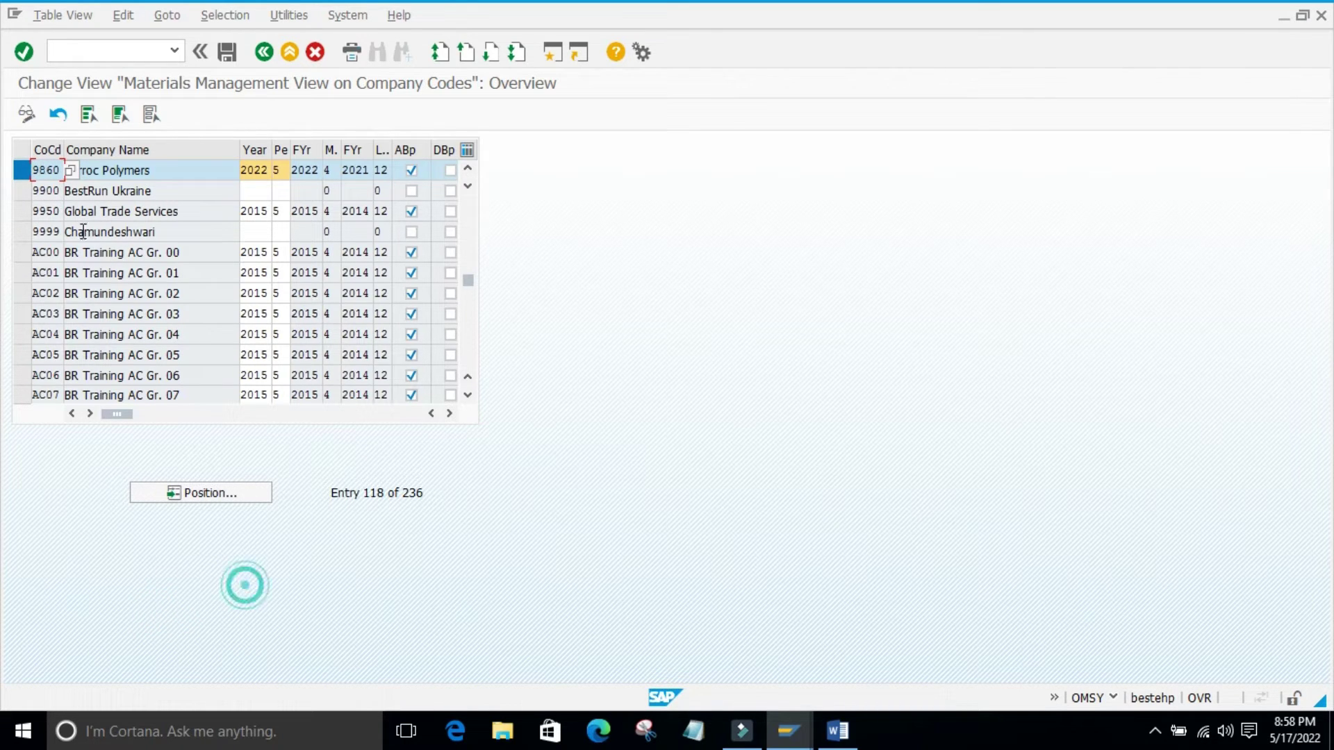
click(22, 190)
click(22, 191)
click(22, 170)
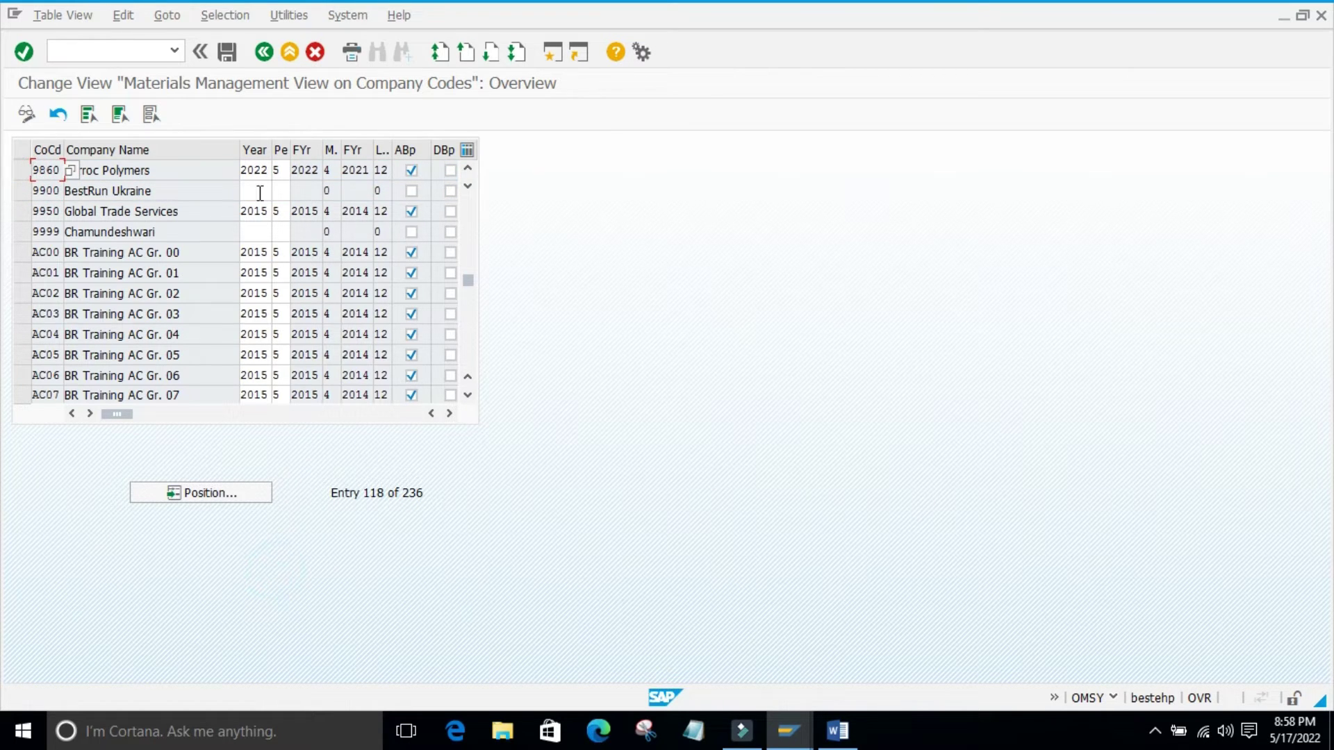
Enter year 2022 and period 5 for company code 9900.
click(254, 189)
text(200)
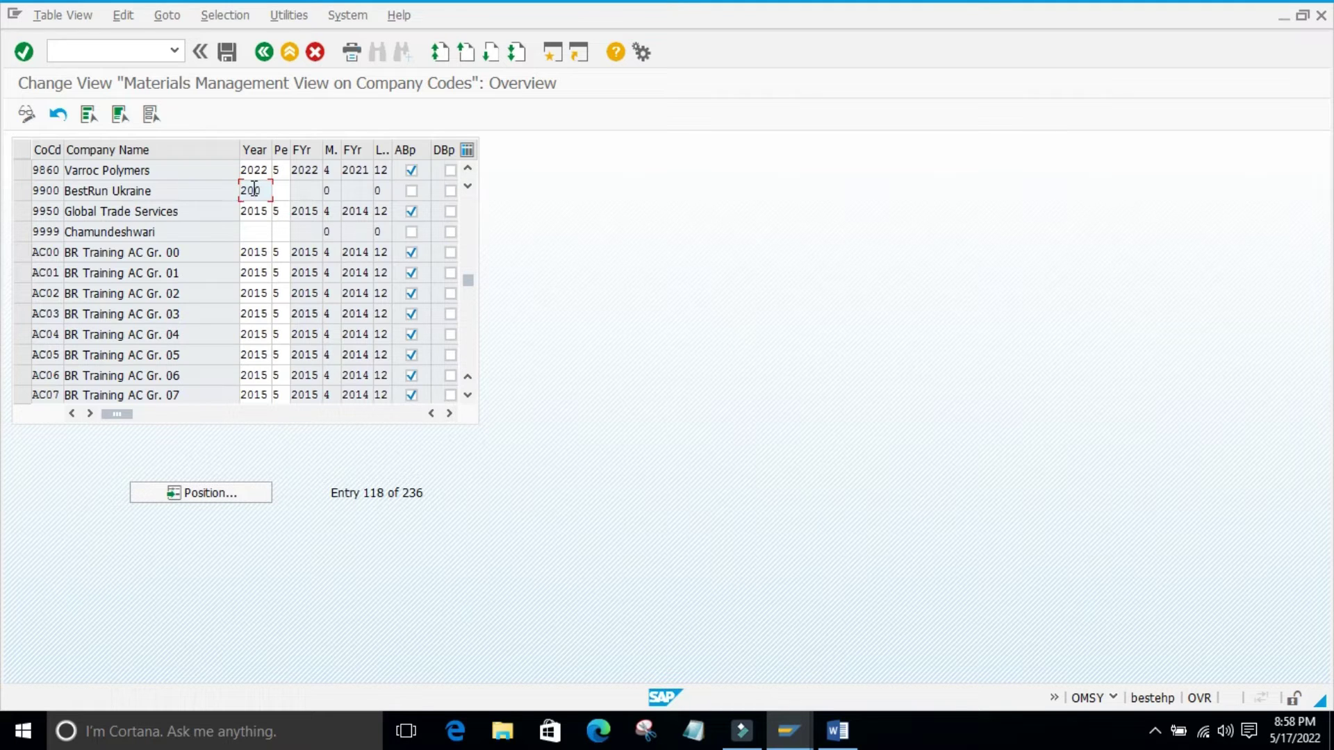
key(BackSpace)
text(22)
key(Tab)
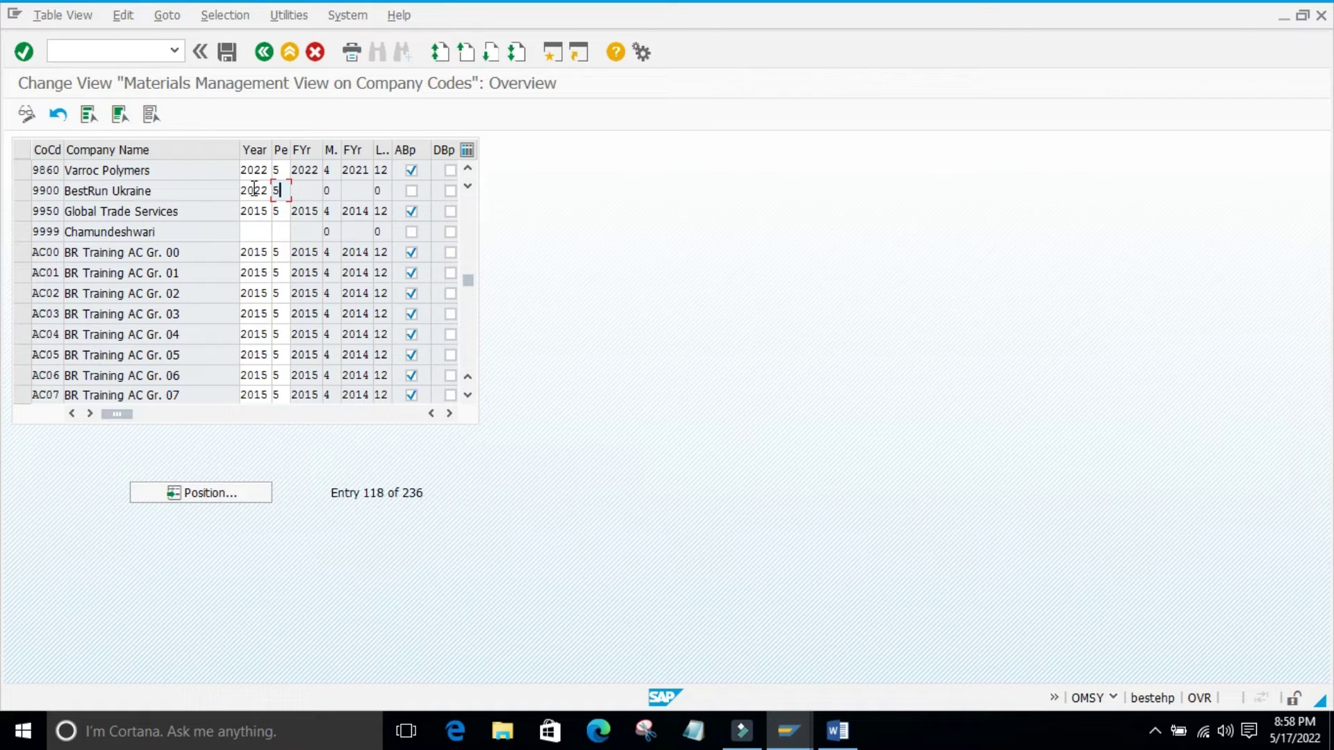
text(5)
key(Return)
Tick ABp for 9900 and save under the customizing request.
click(415, 560)
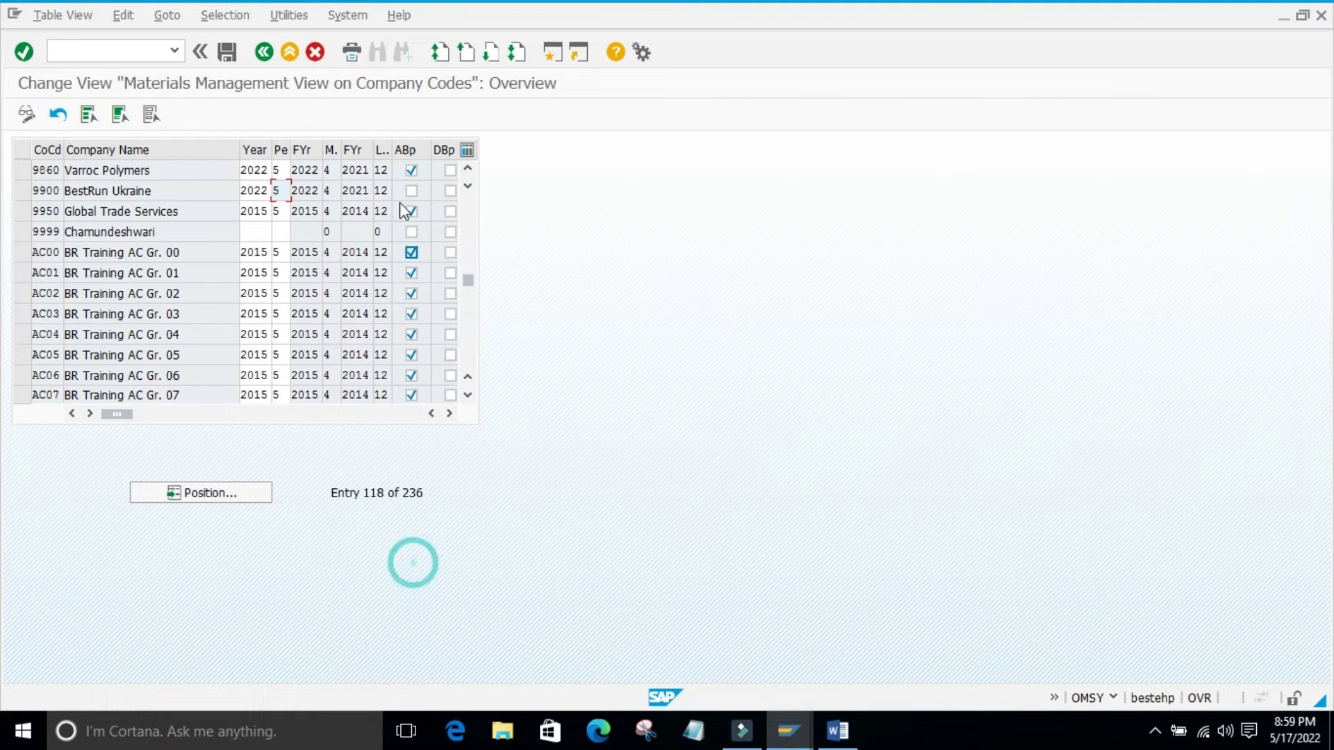
click(412, 192)
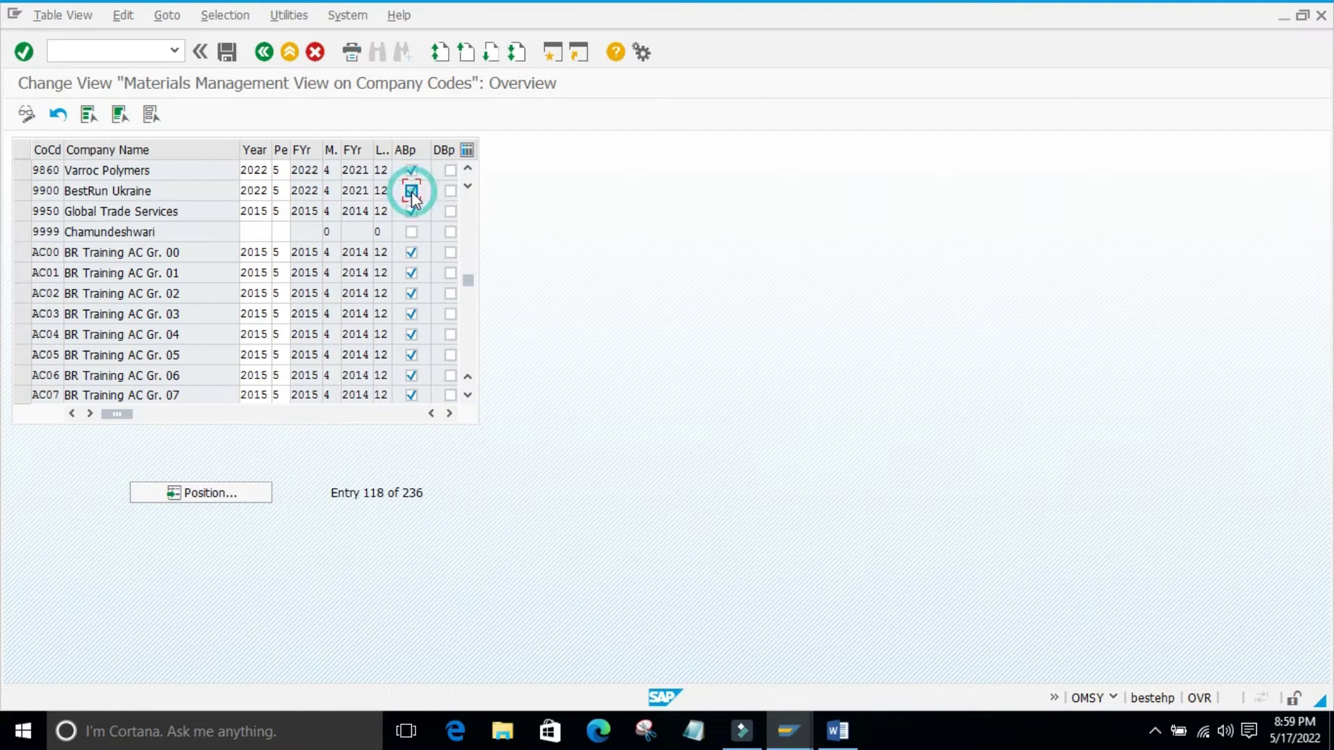
click(306, 596)
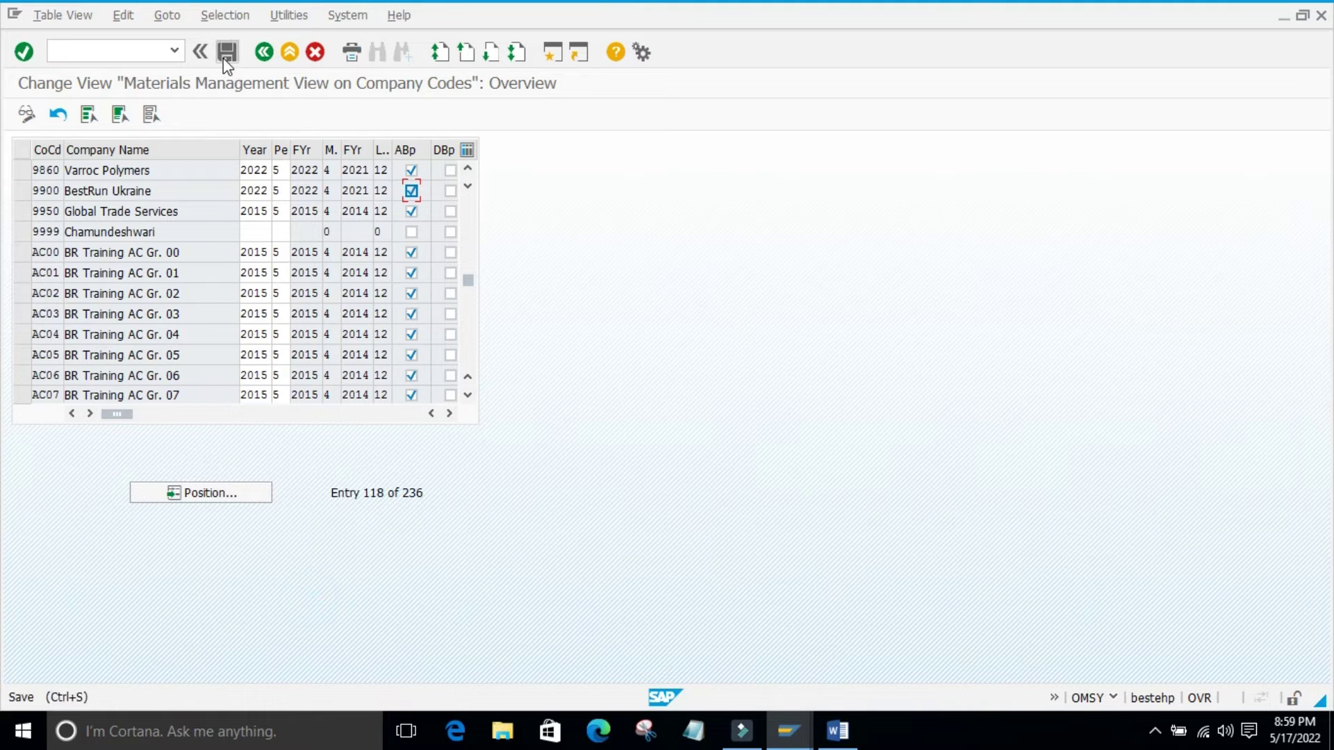
click(227, 52)
click(234, 324)
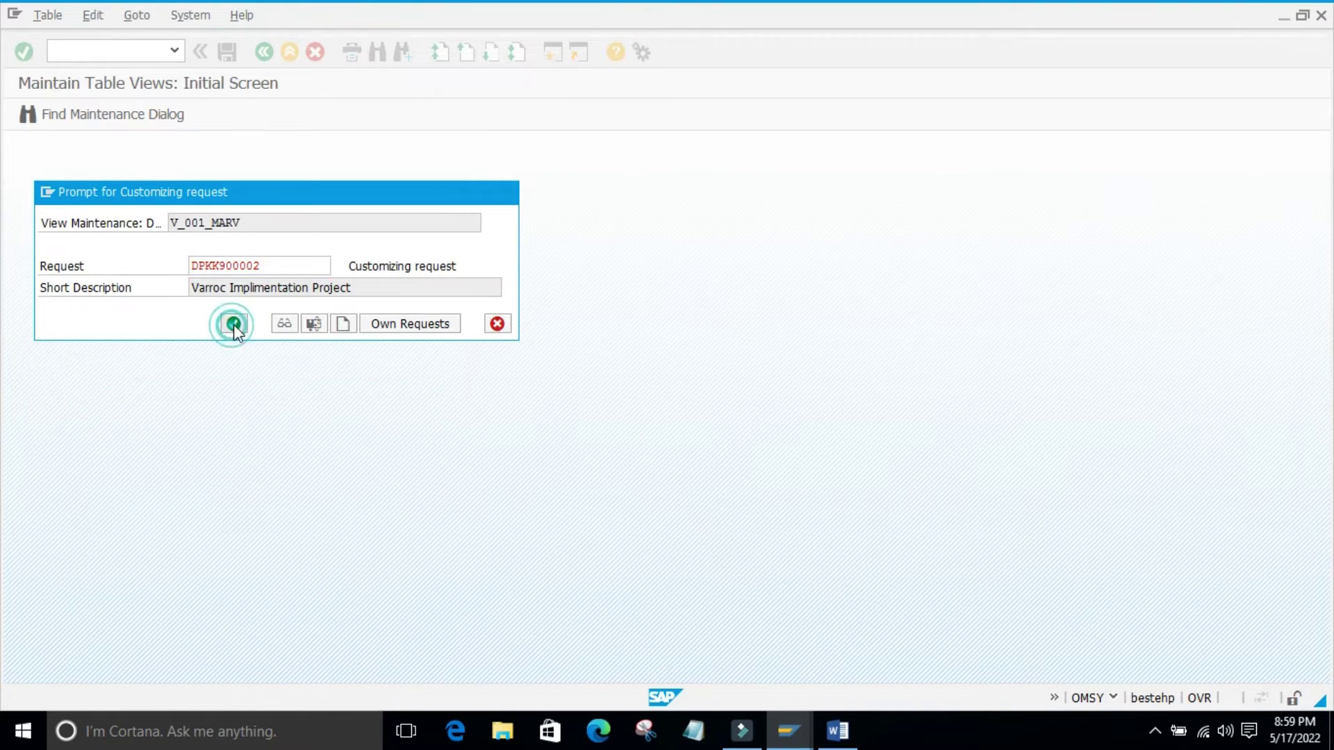
click(300, 602)
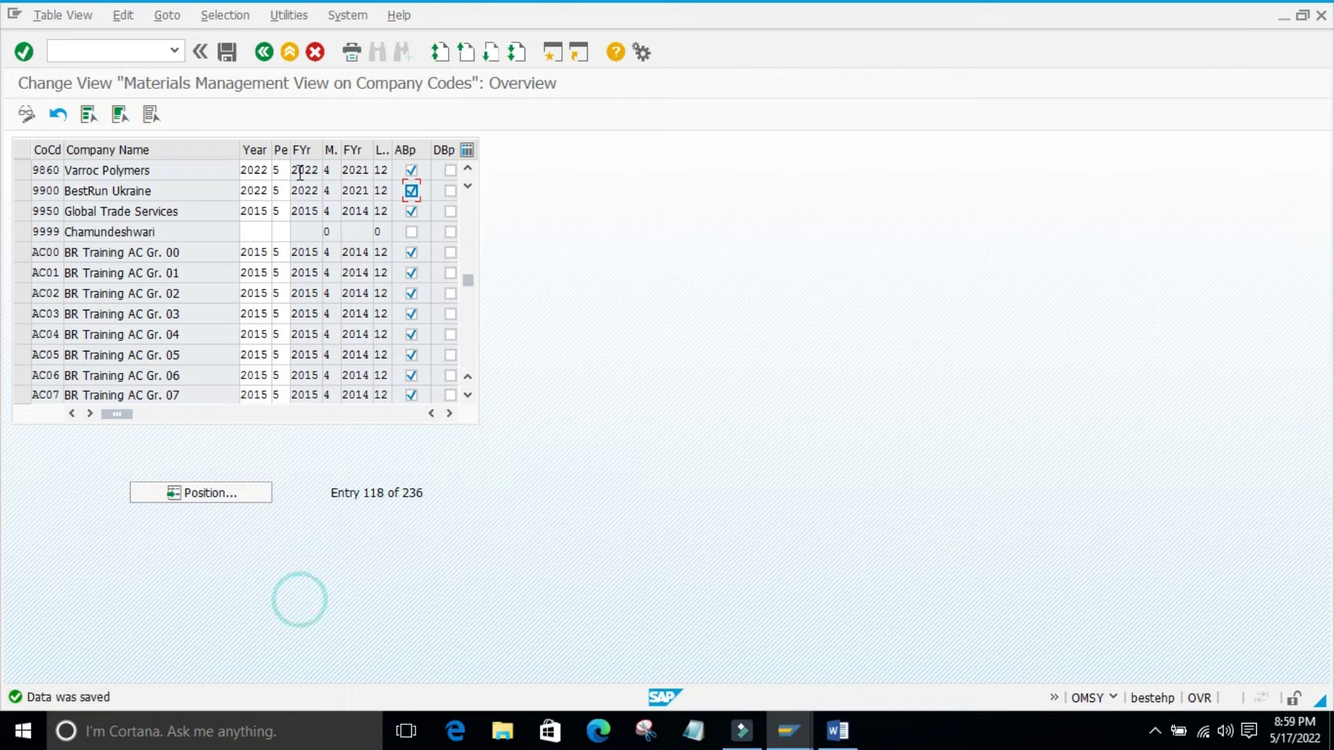
click(254, 170)
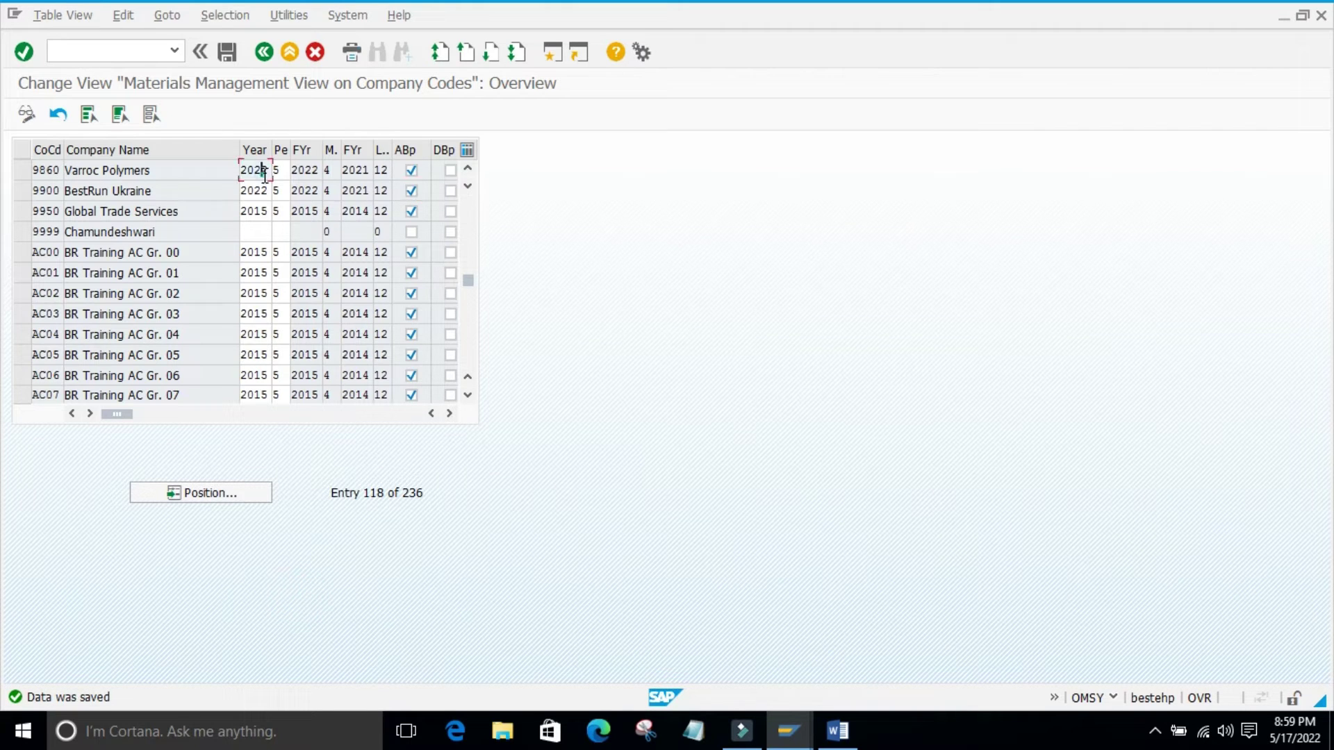
click(254, 170)
click(254, 170)
click(316, 170)
click(281, 611)
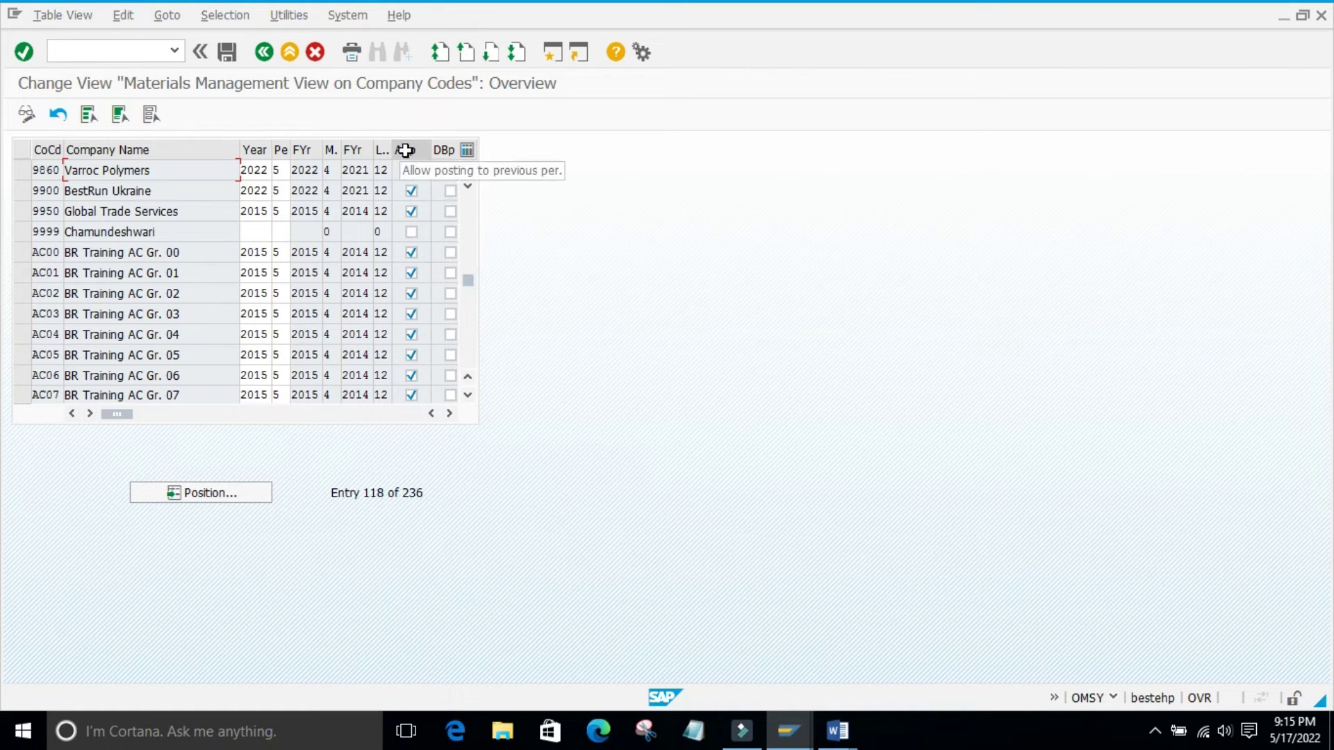
click(412, 172)
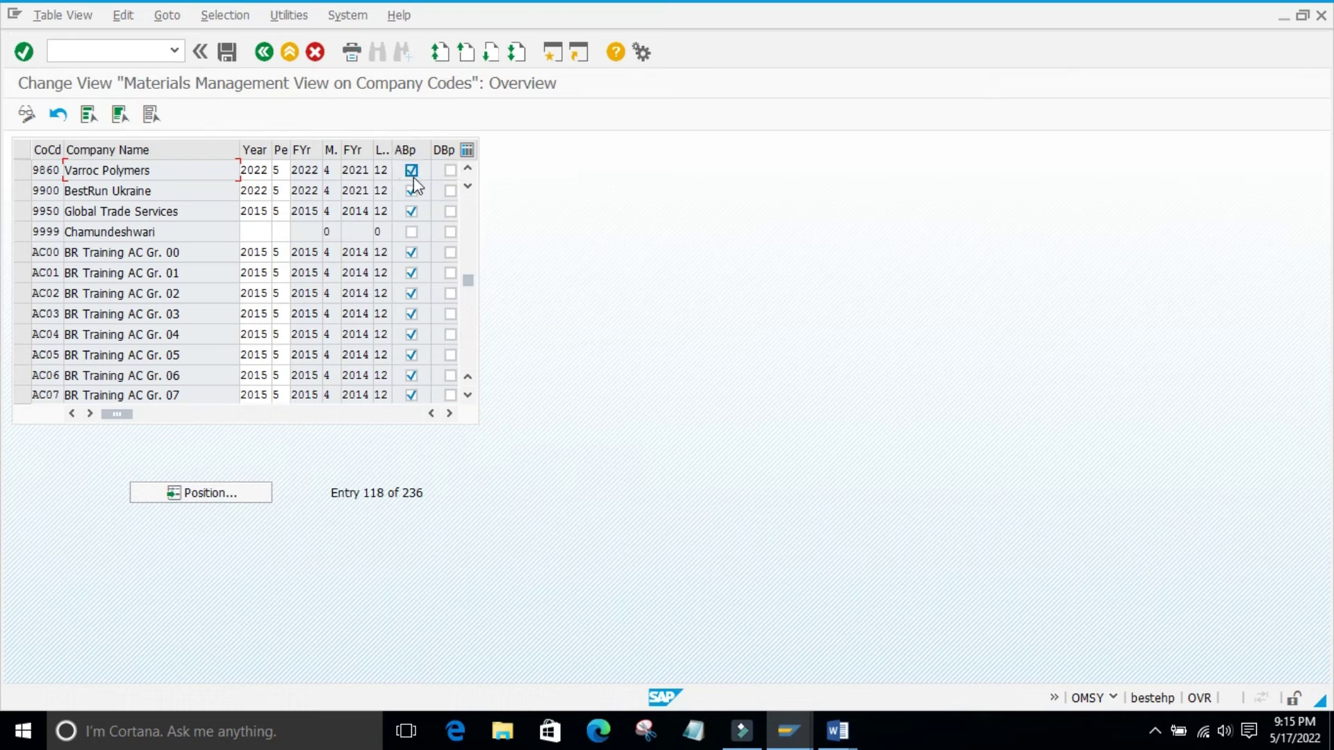
click(450, 171)
click(616, 380)
click(551, 52)
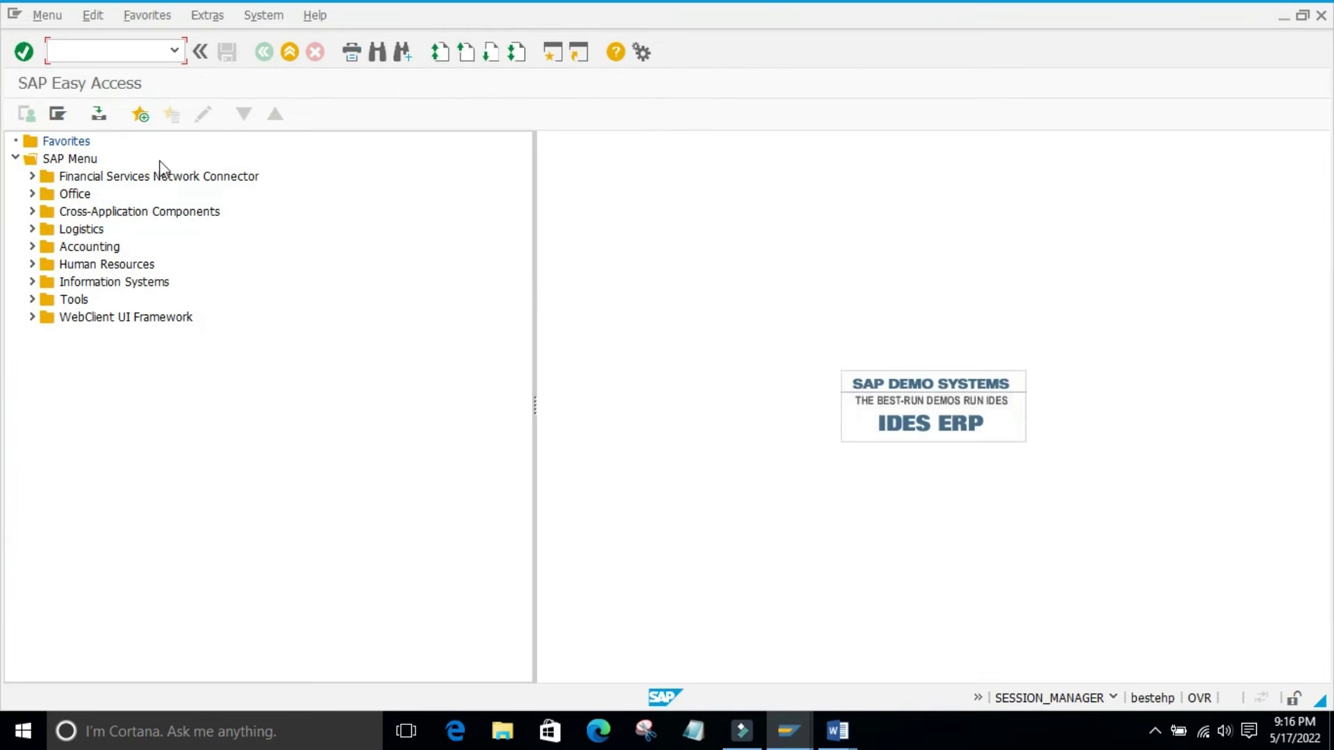
Place the cursor in the command field to enter the MMPV transaction.
click(62, 46)
In MMPV, enter company code 9860 to 9860, period 05, fiscal year 2022, and select Check period only.
text(mmpv)
key(Return)
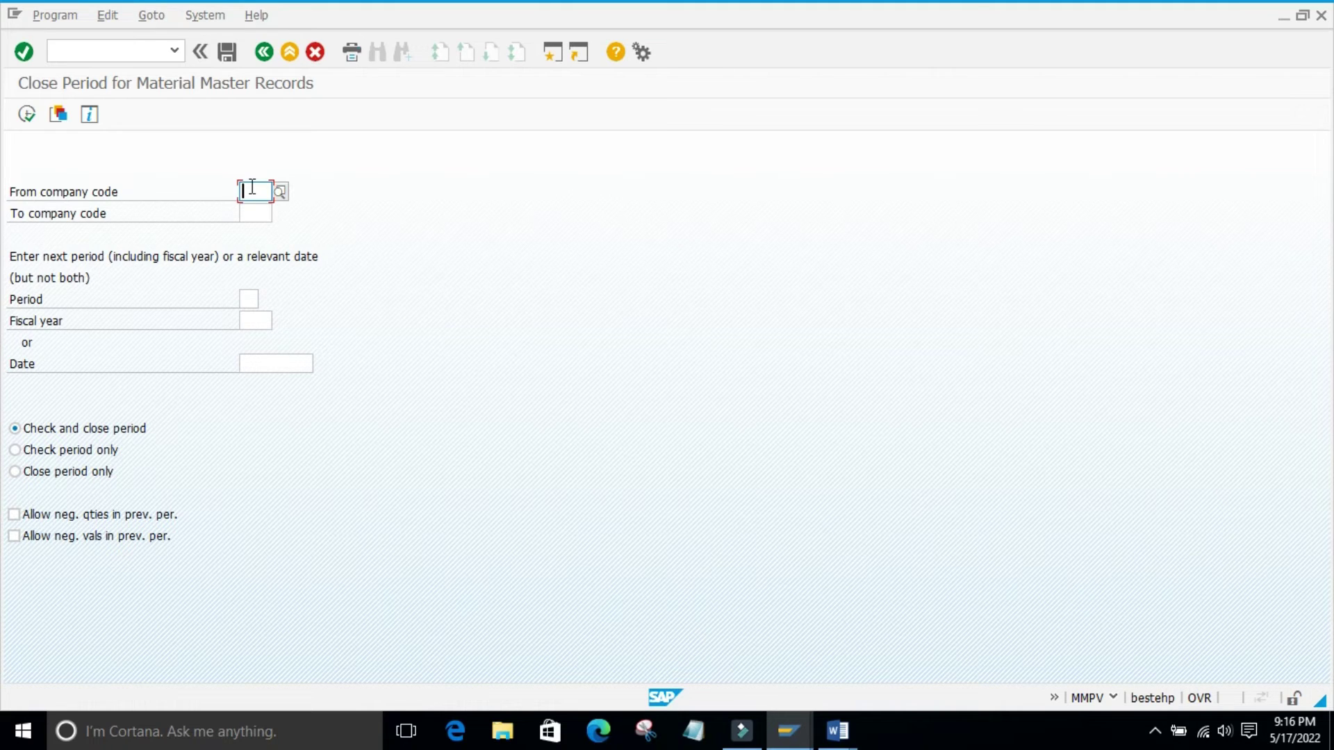
text(9860)
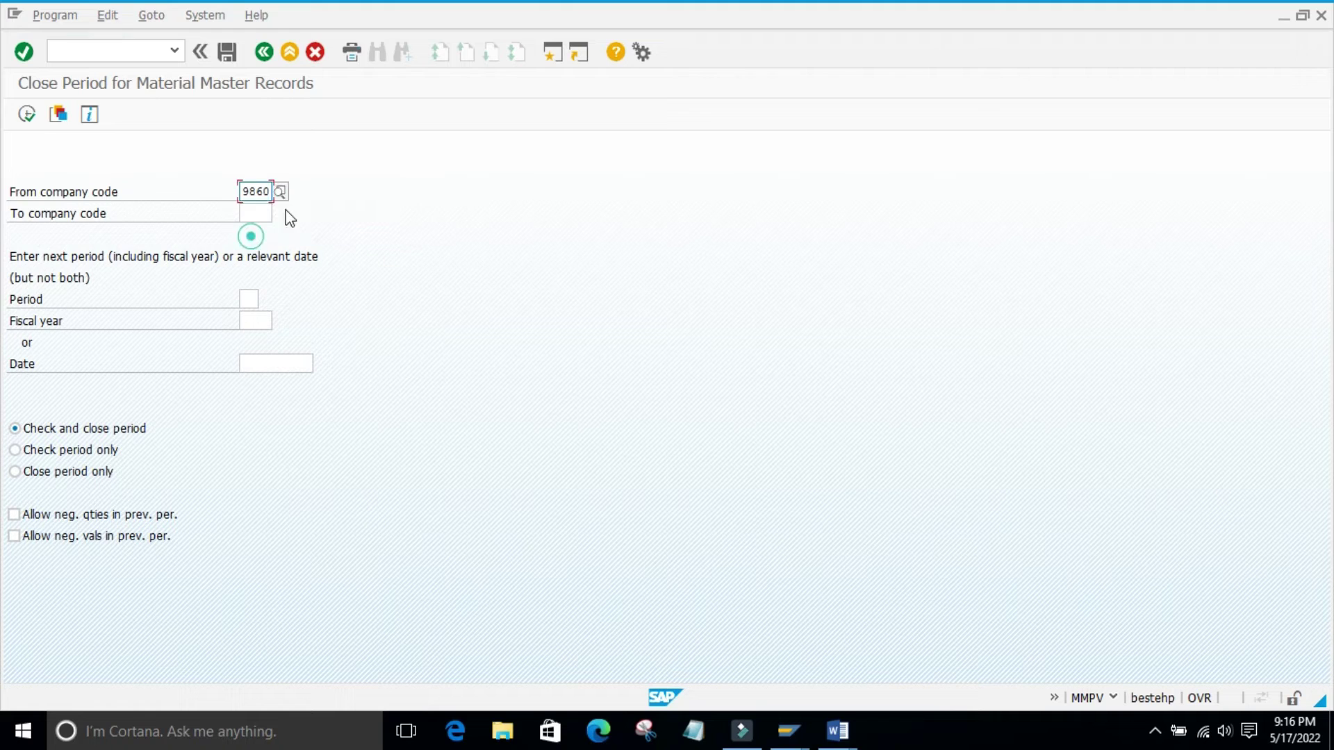
click(255, 215)
text(9860)
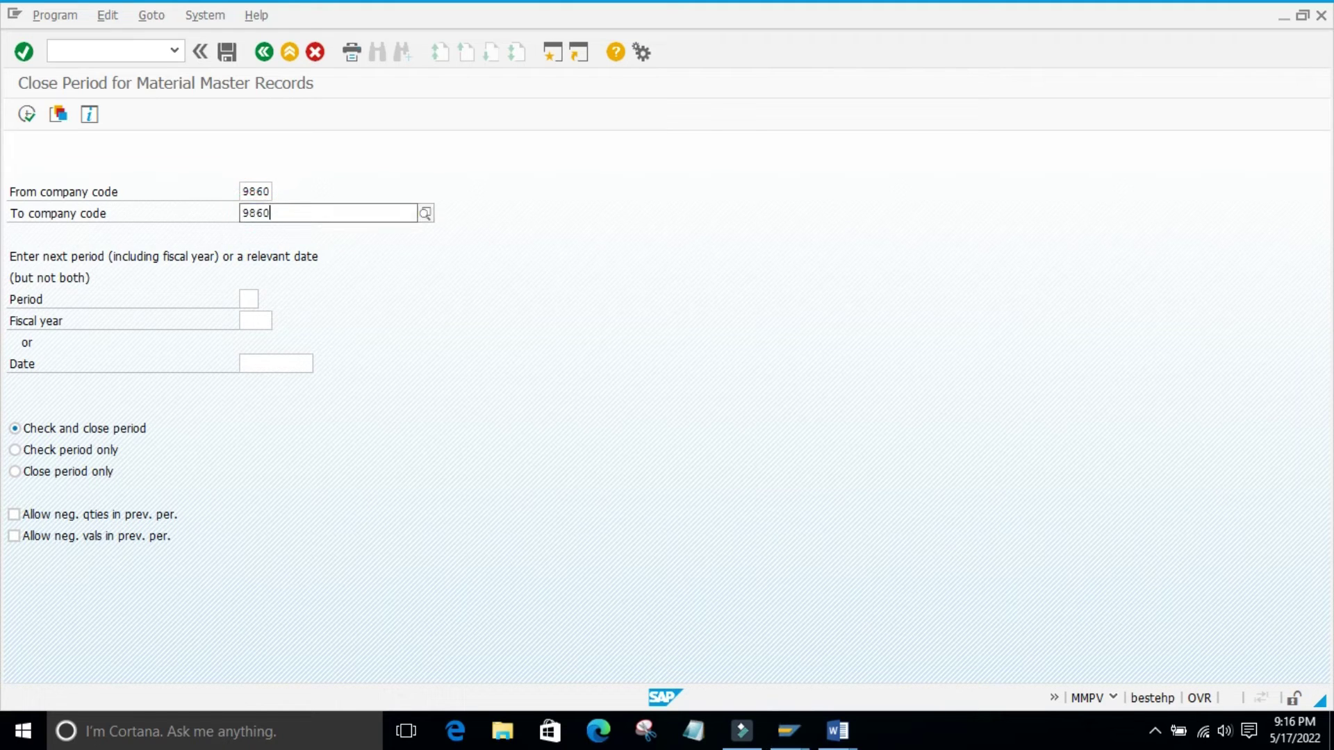
key(Return)
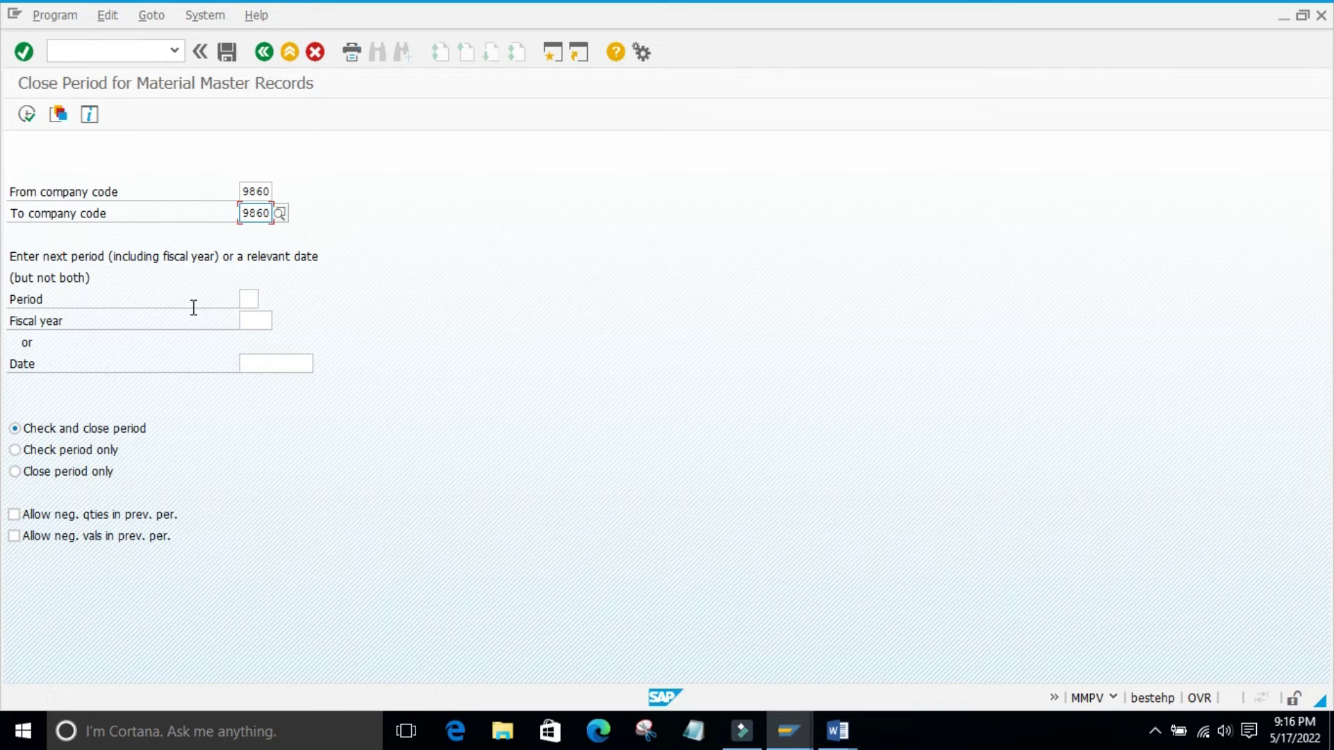
click(252, 299)
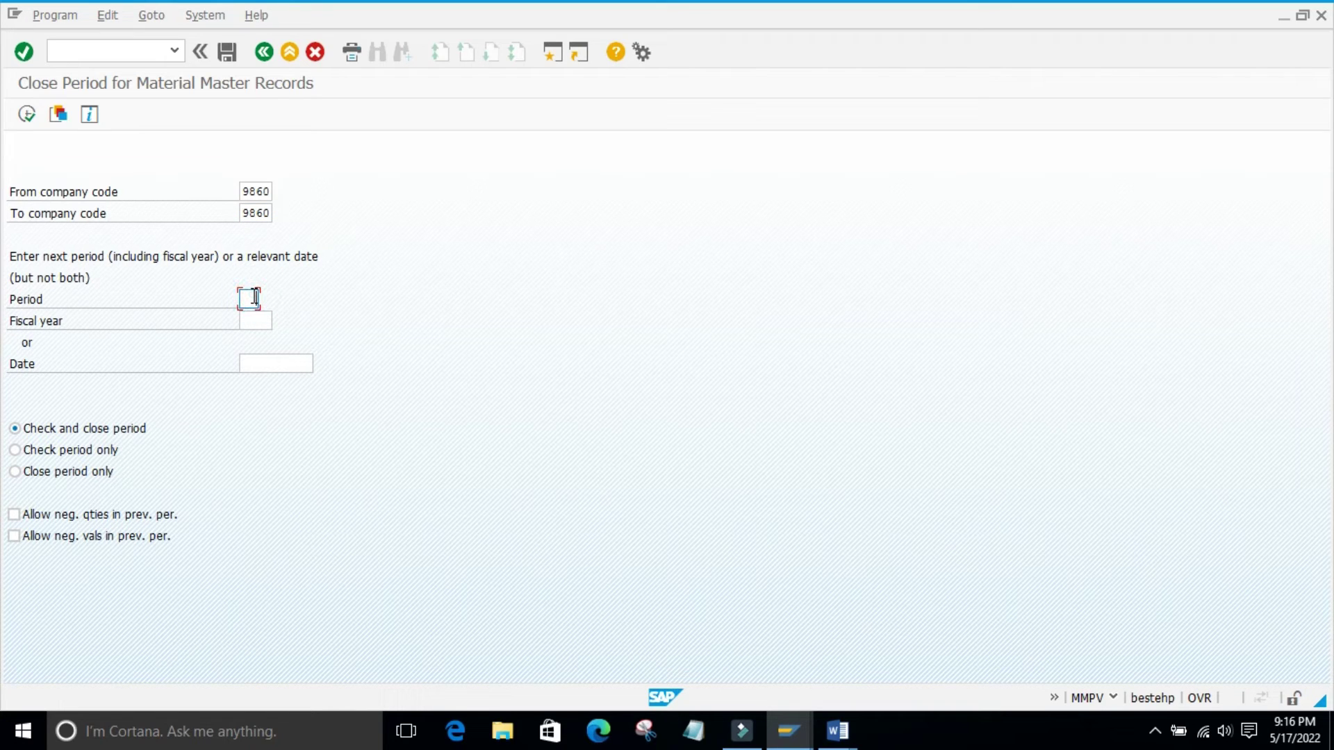
text(05)
click(263, 318)
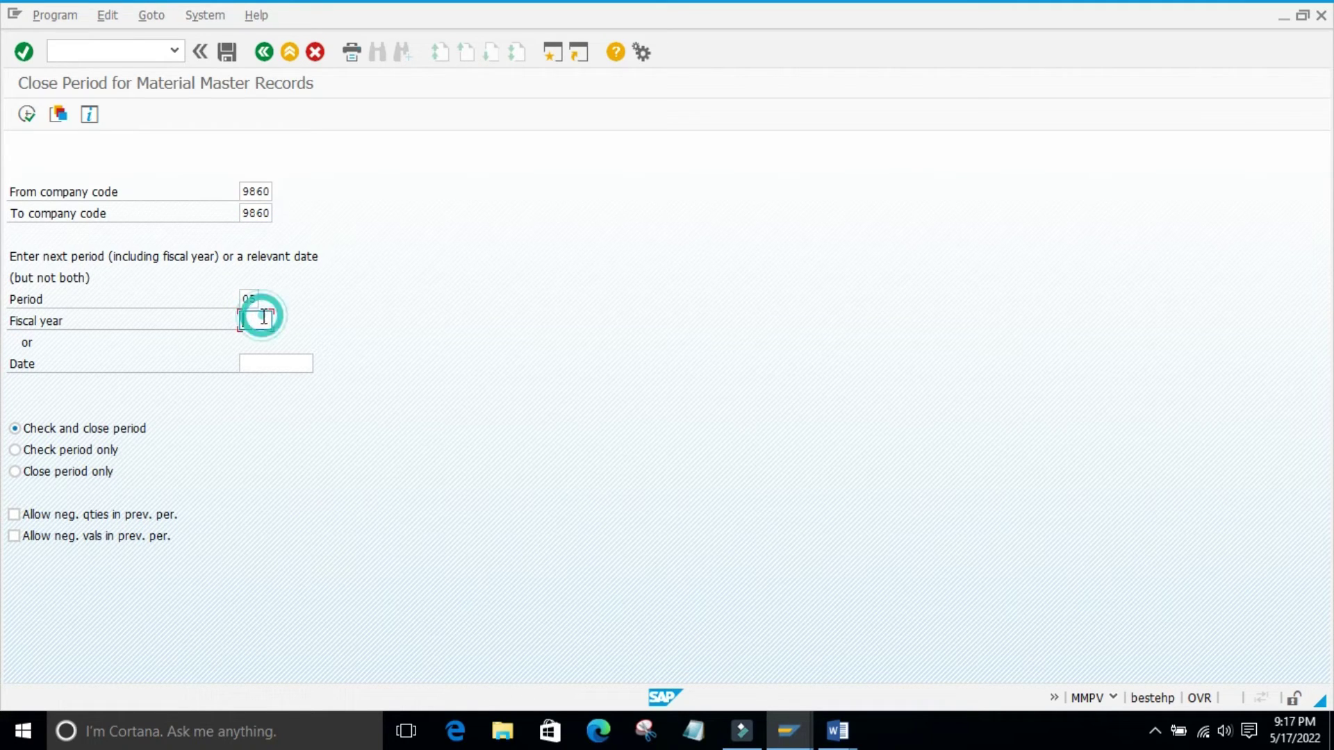
text(2022)
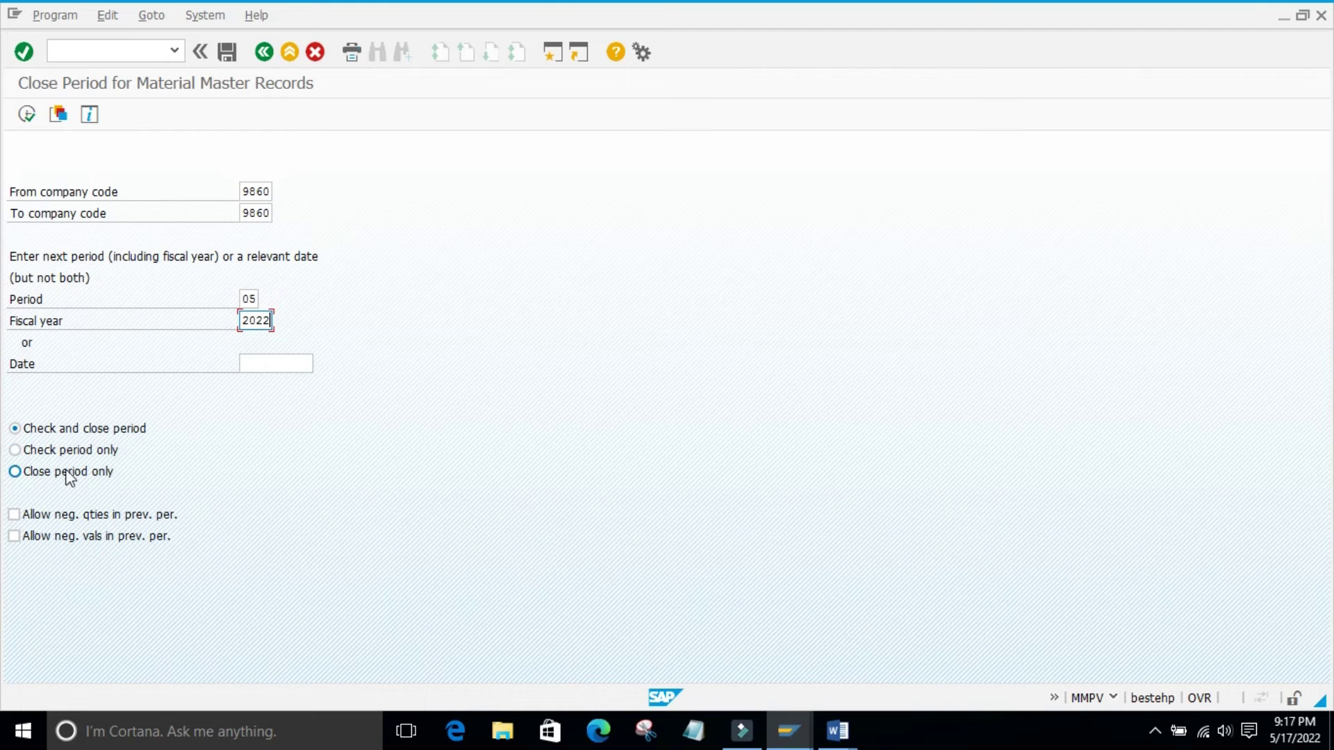
click(16, 451)
Execute the check to produce the log, then switch back to the OMSY company code table window.
click(26, 114)
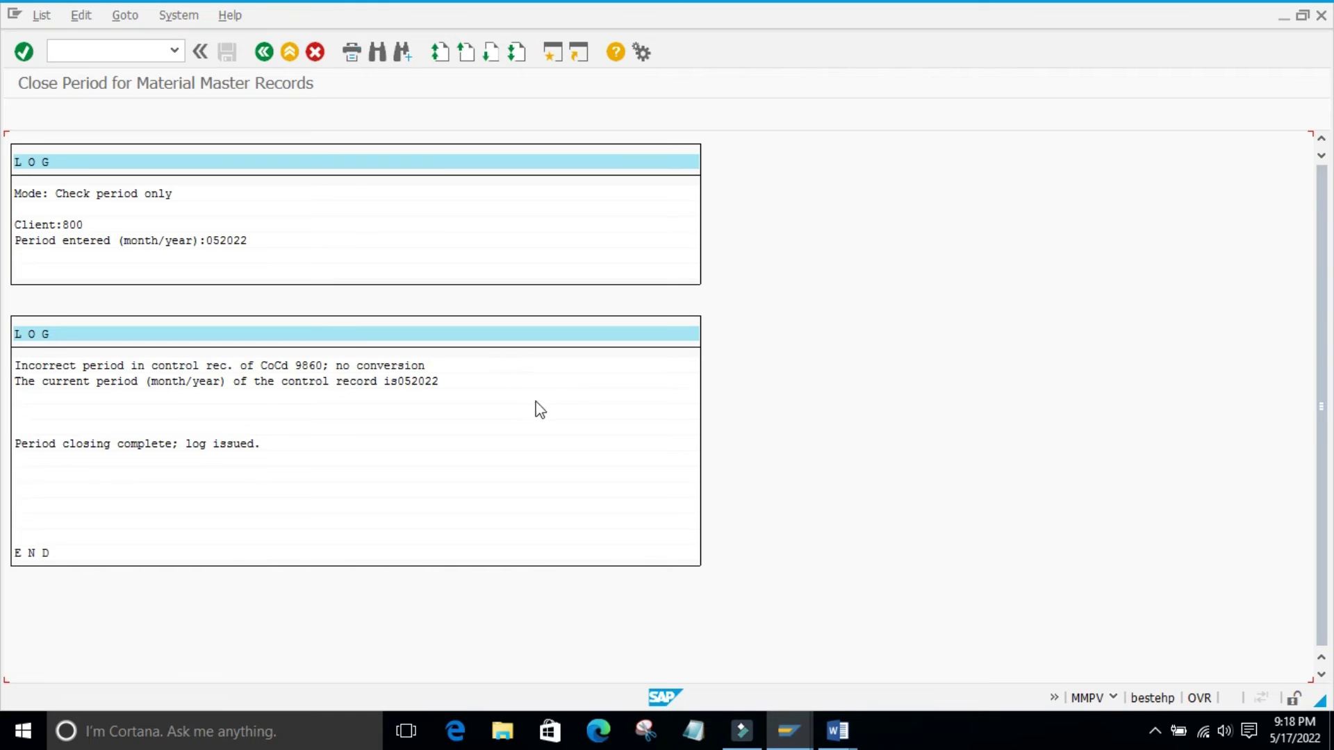
click(67, 51)
click(787, 730)
click(740, 640)
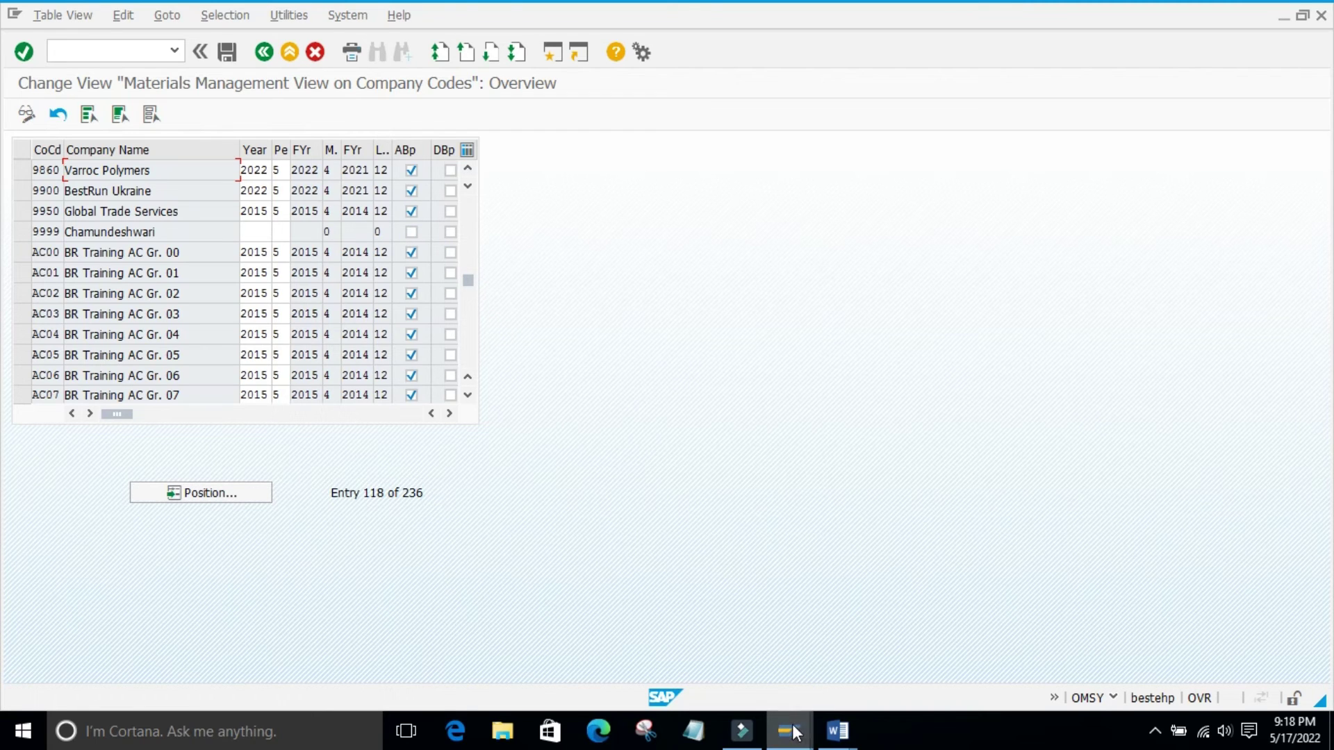
mouse_move(789, 730)
click(950, 636)
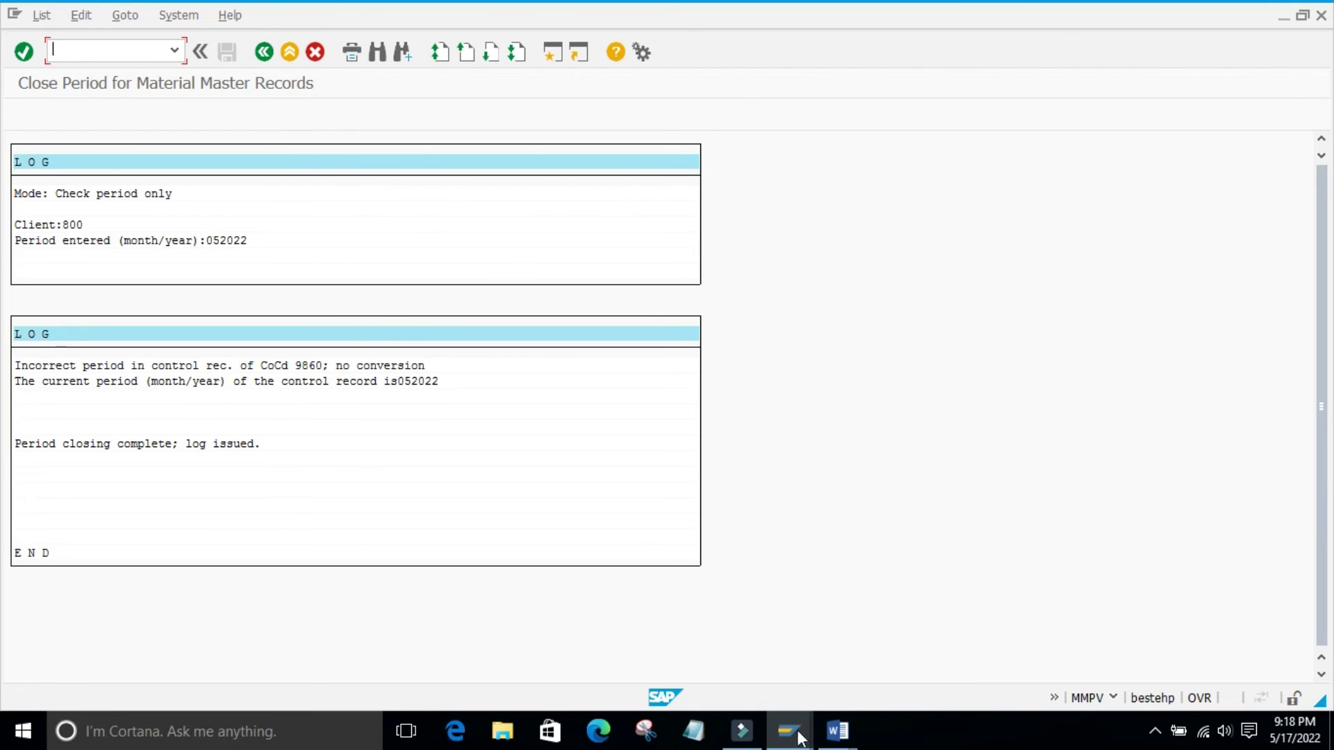
mouse_move(792, 731)
click(792, 645)
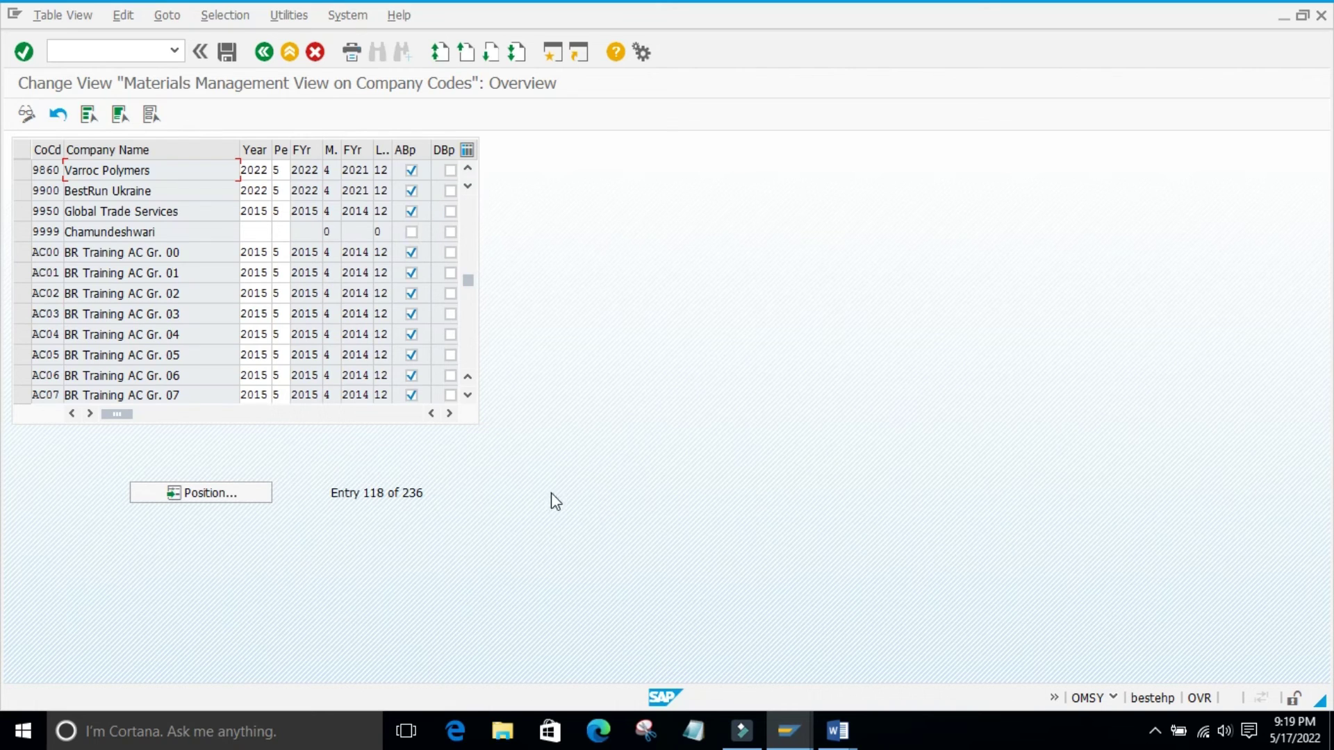
Open help on 9860's allow-backposting indicator and highlight the 'during period closing' wording.
right_click(415, 174)
click(458, 186)
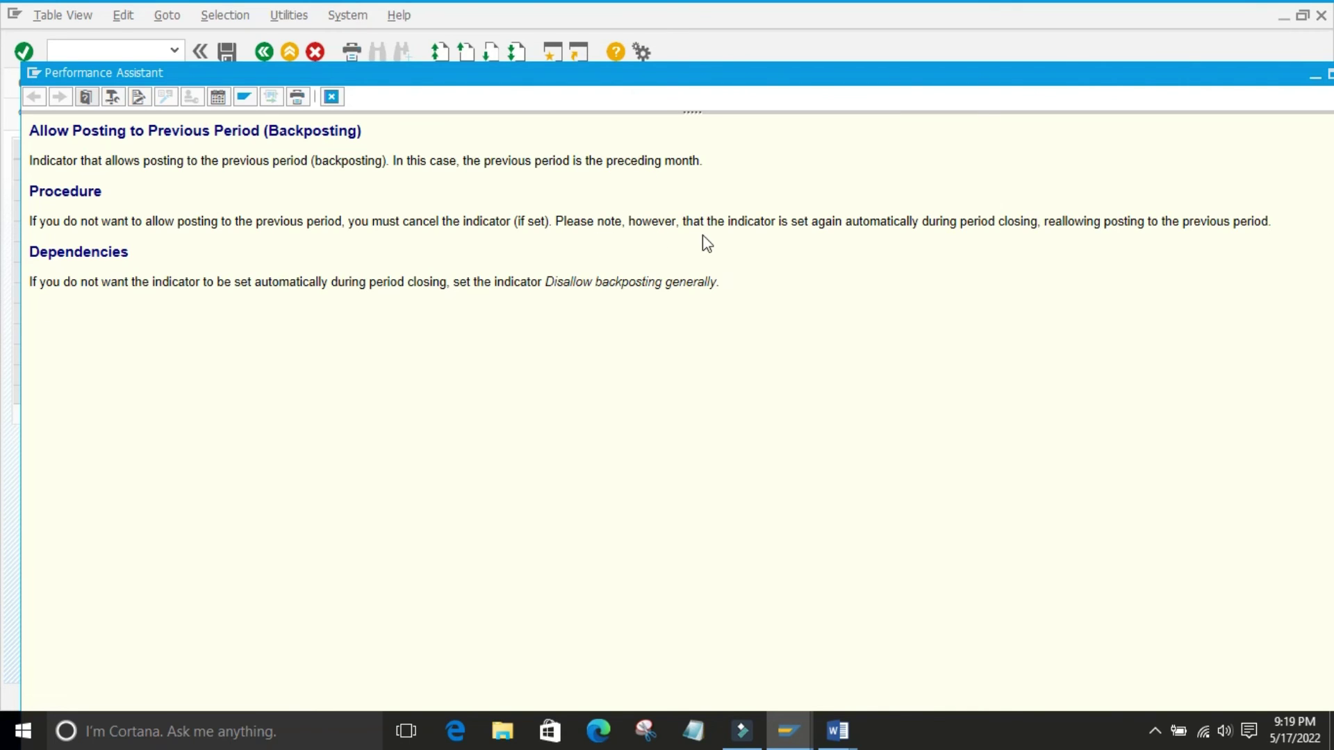
drag(729, 223, 1007, 226)
click(941, 247)
drag(924, 221, 1024, 234)
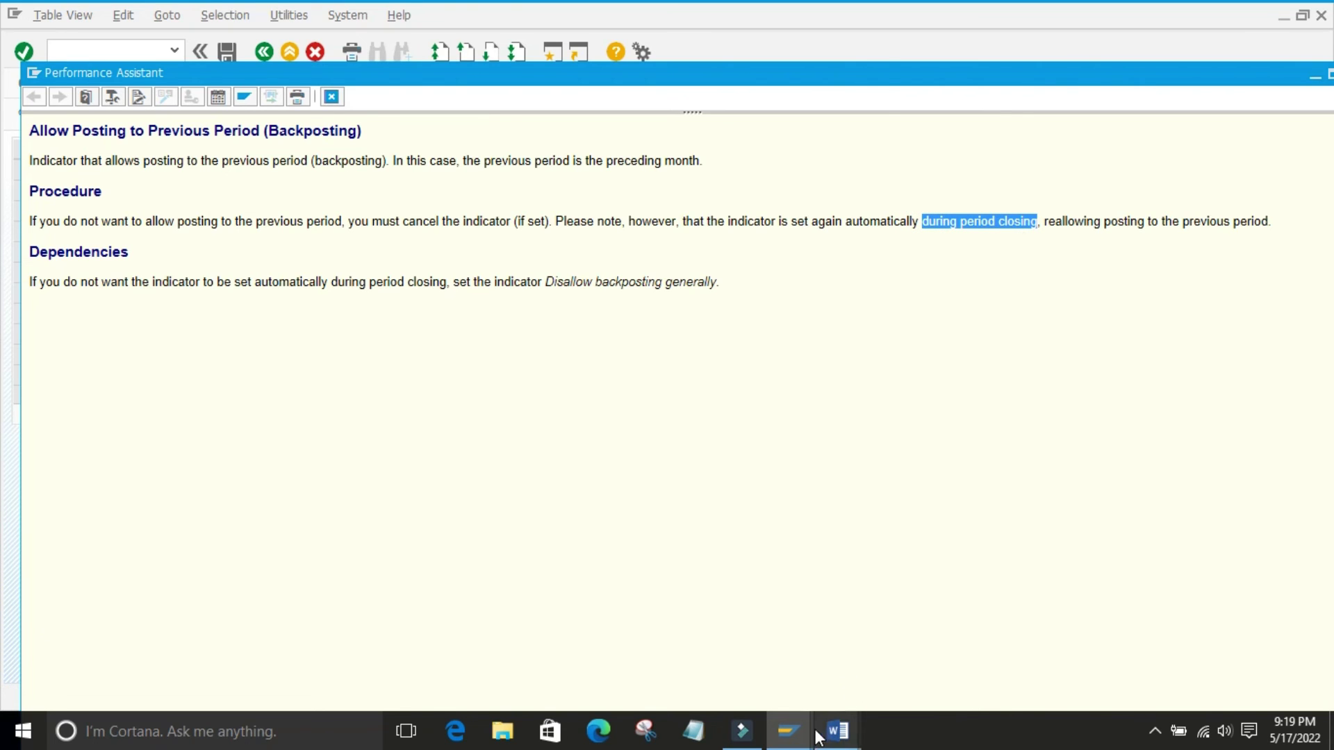
Glance at the period-closing log, then return to the company-codes table at 9860's DBp field.
mouse_move(787, 731)
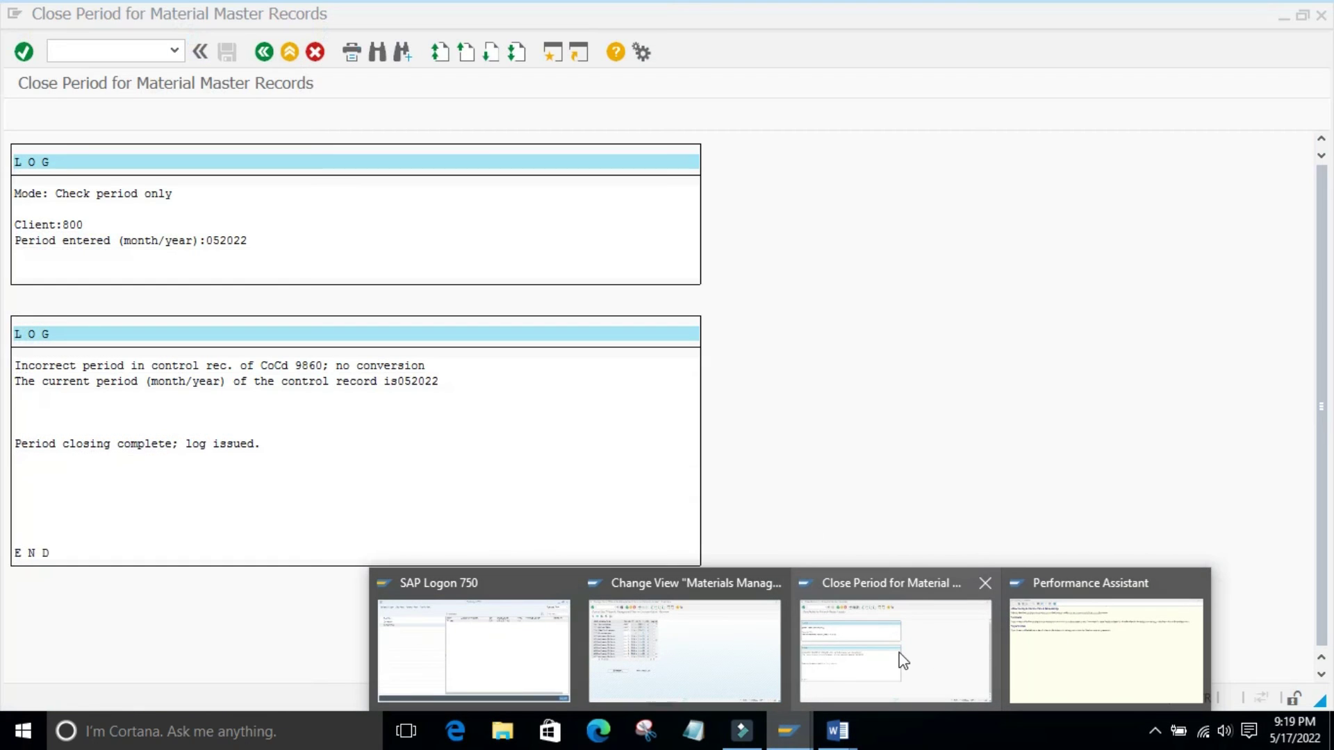
click(902, 657)
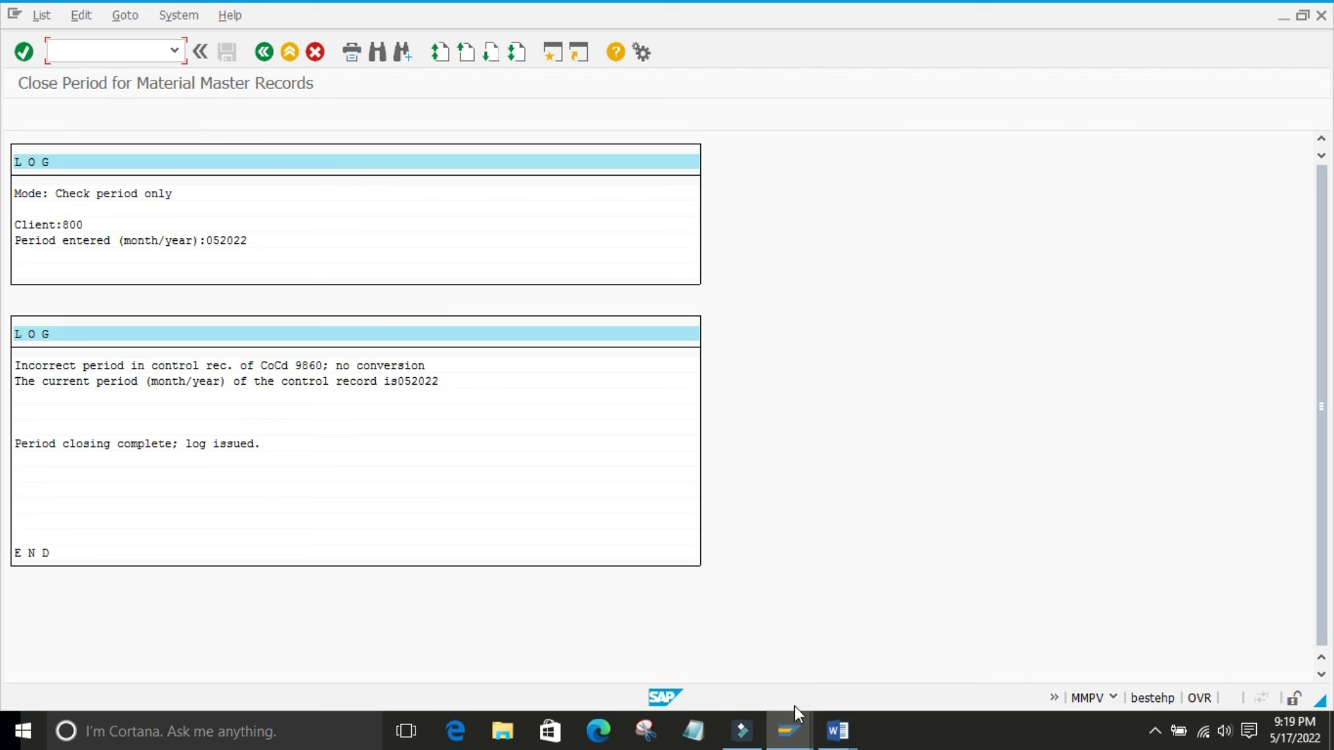
click(790, 730)
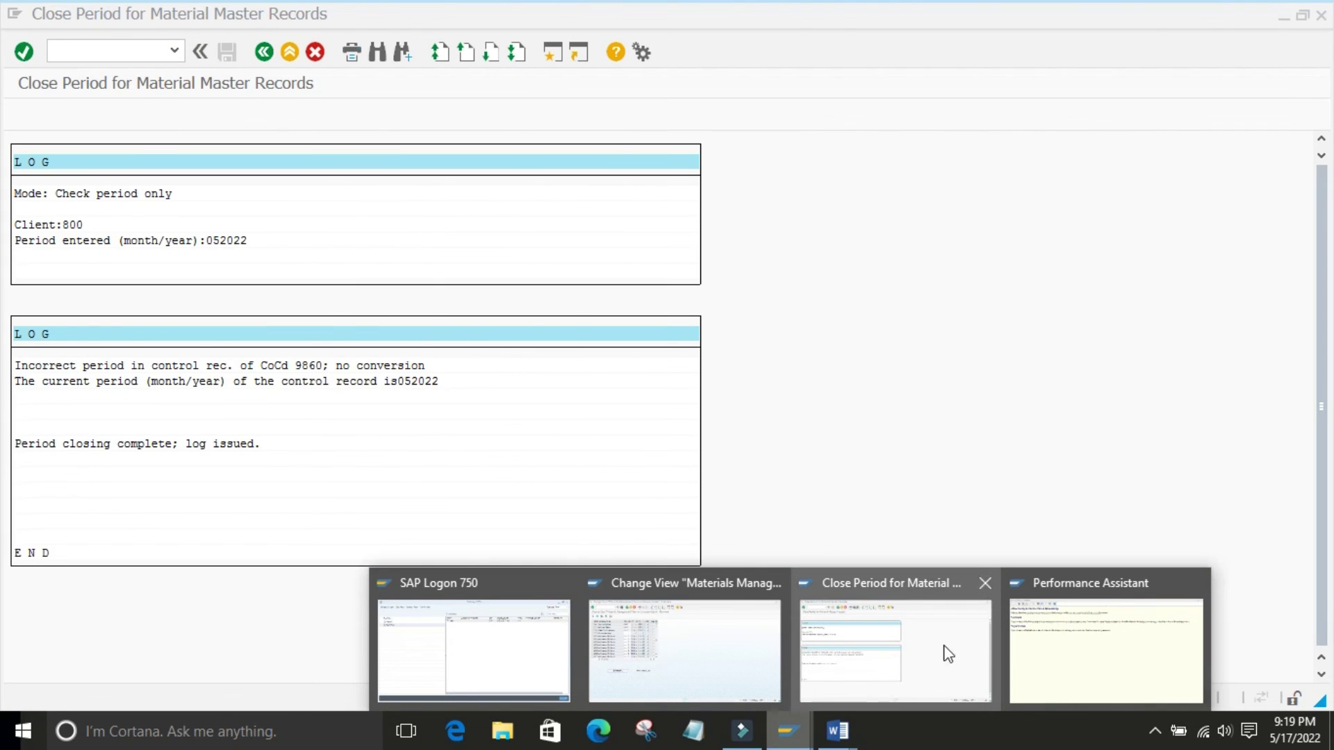
click(698, 643)
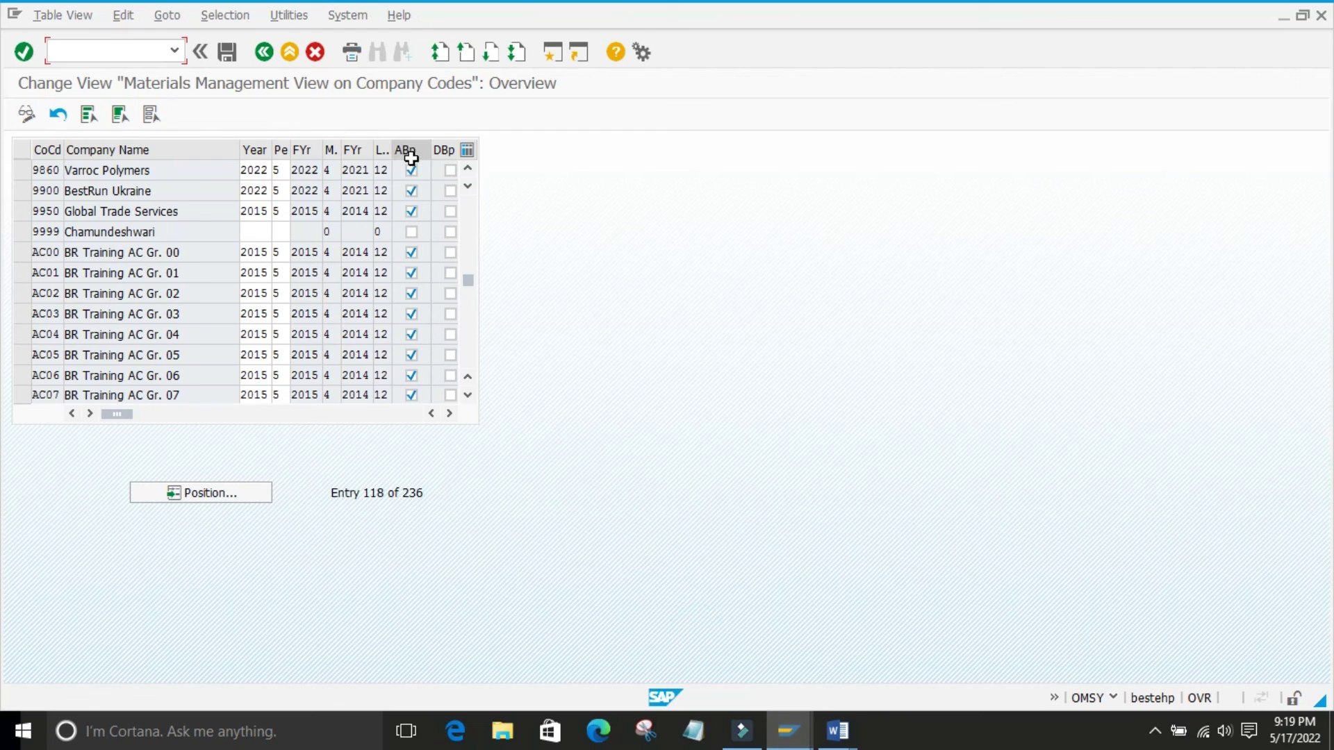
key(Tab)
In the backposting help, highlight the notes on automatic reset and posting to the previous period.
mouse_move(789, 728)
click(1128, 647)
drag(1036, 221, 923, 223)
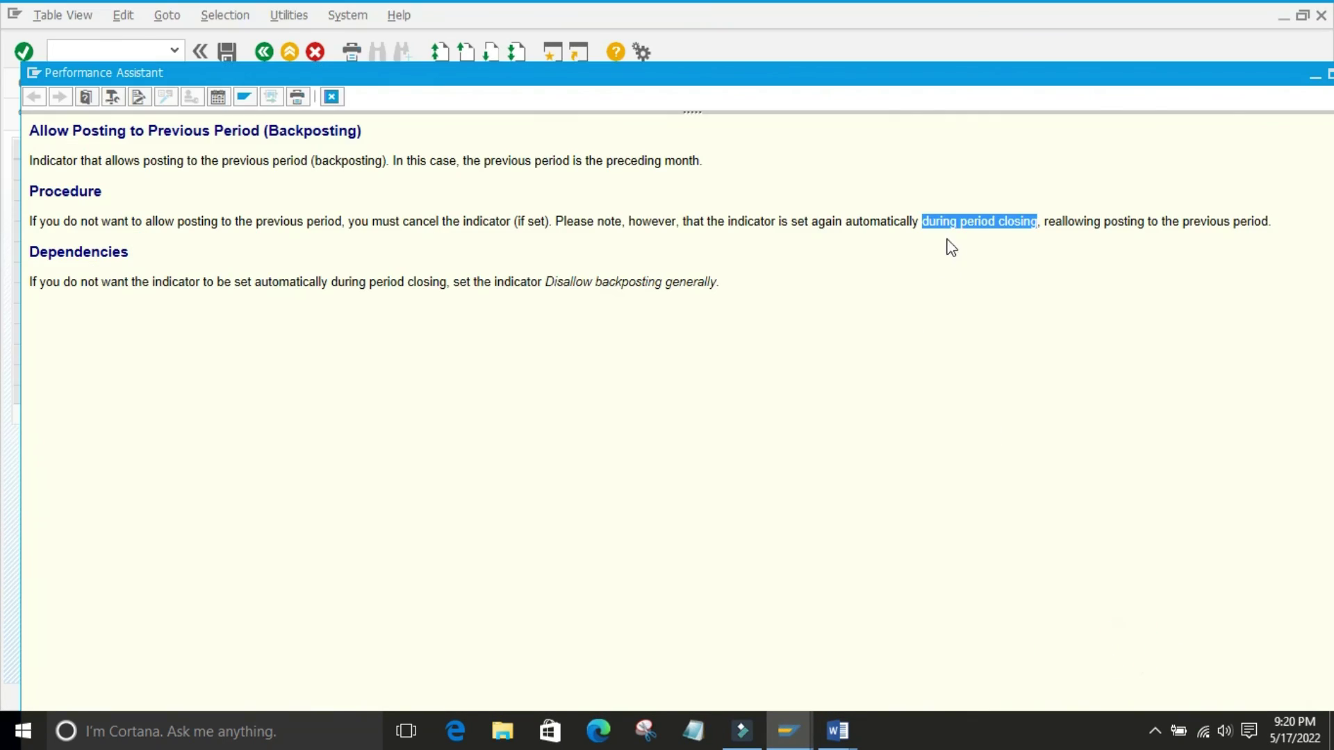
click(935, 295)
drag(681, 221, 1045, 228)
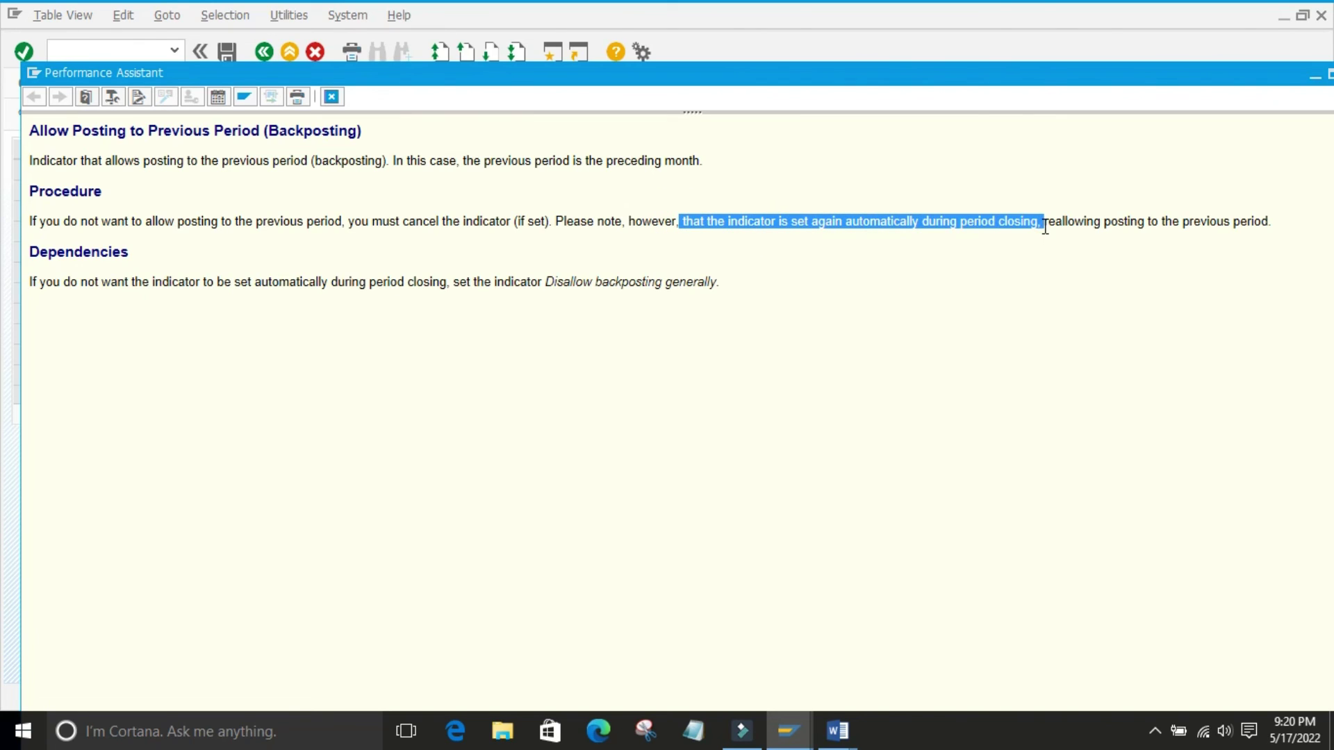
click(1084, 339)
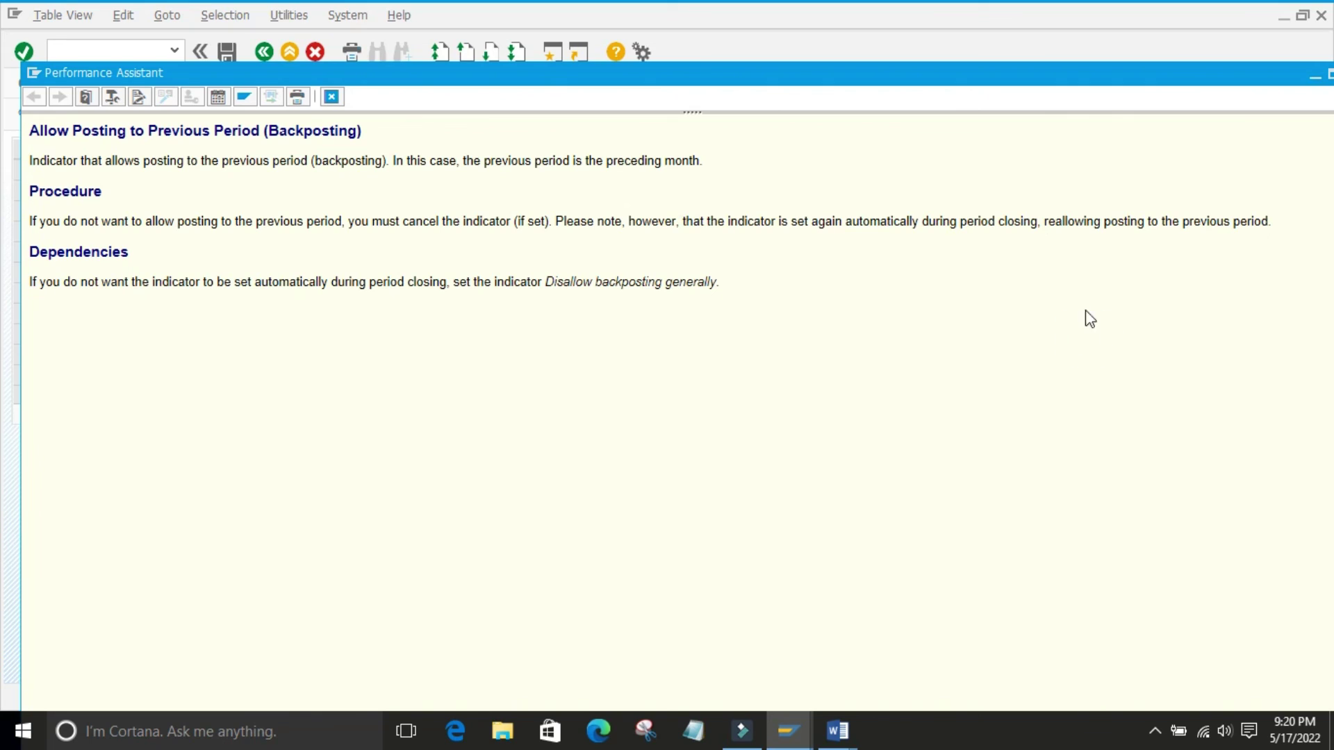
drag(1114, 221, 1280, 221)
click(624, 460)
Highlight the 'Disallow backposting generally' advice, then close the help.
drag(459, 281, 732, 289)
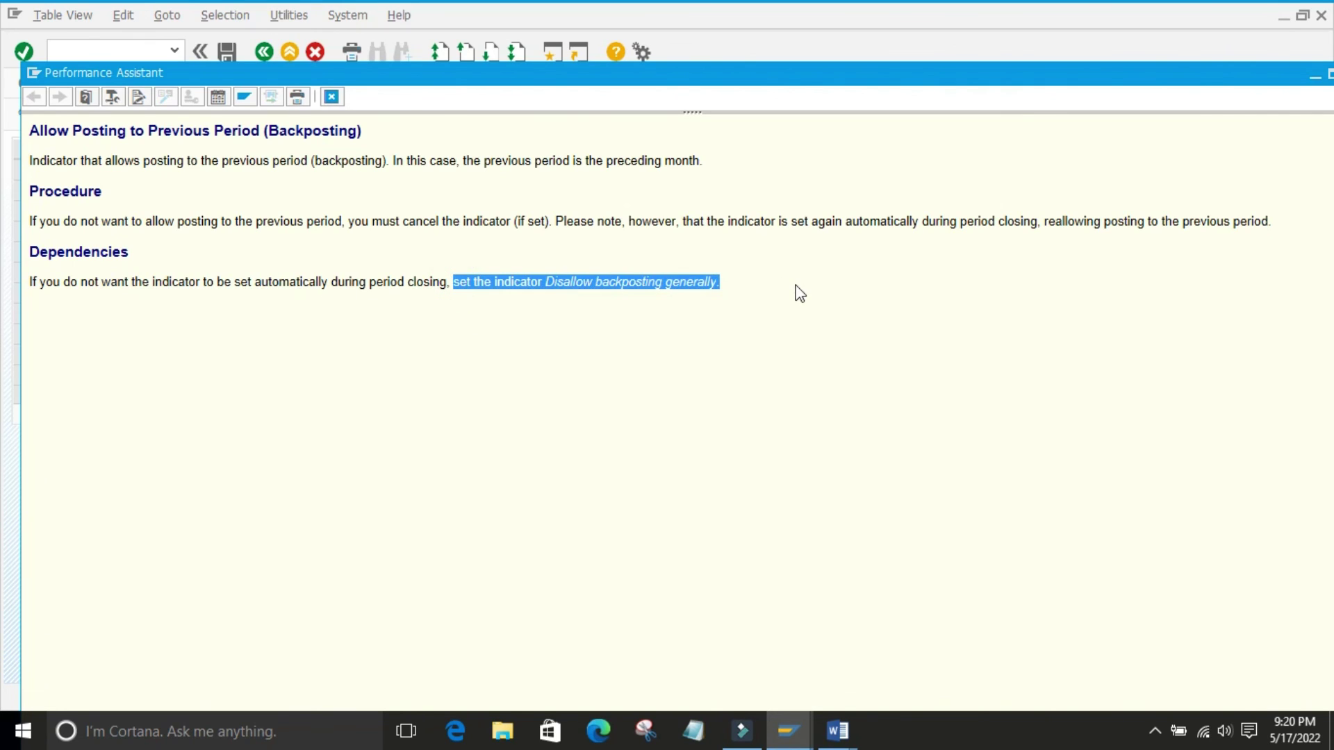
click(780, 419)
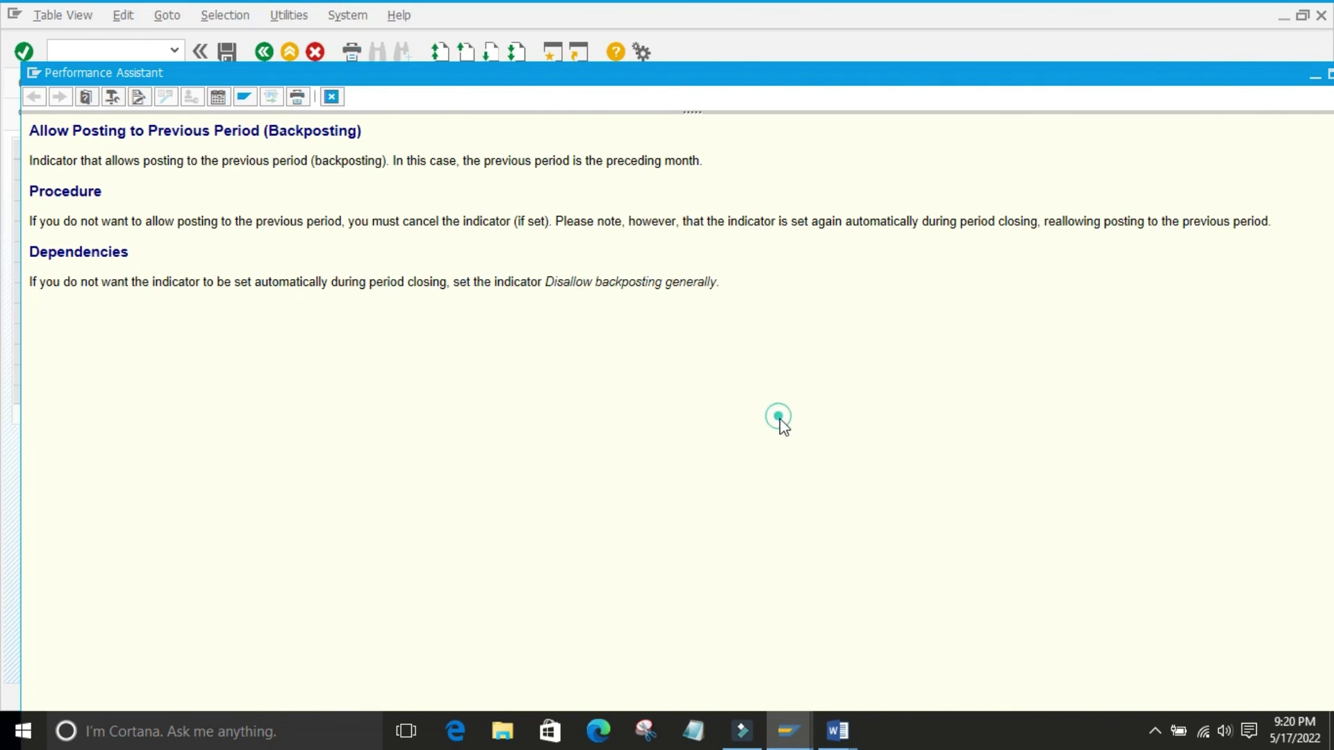
click(331, 97)
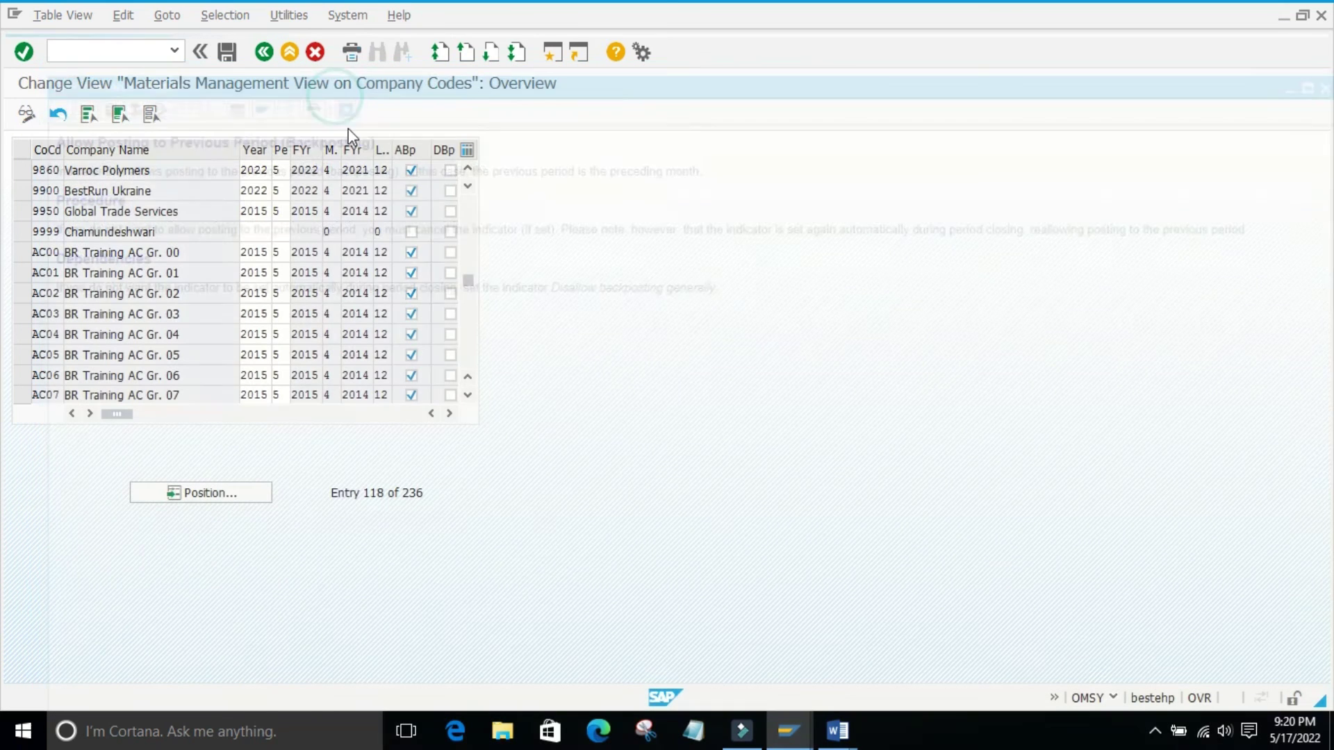
Toggle the backposting indicator for company code 9999, then exit the table to SAP Easy Access.
click(462, 574)
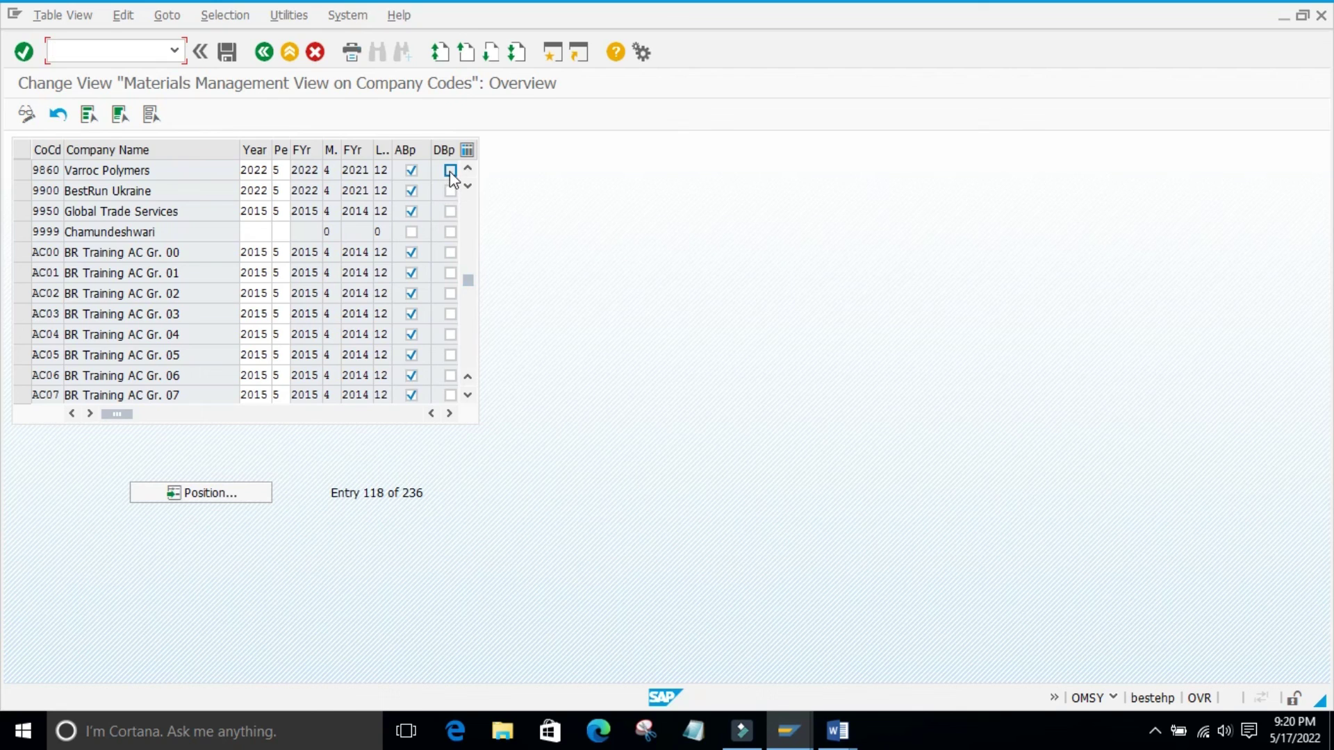
click(412, 231)
click(264, 52)
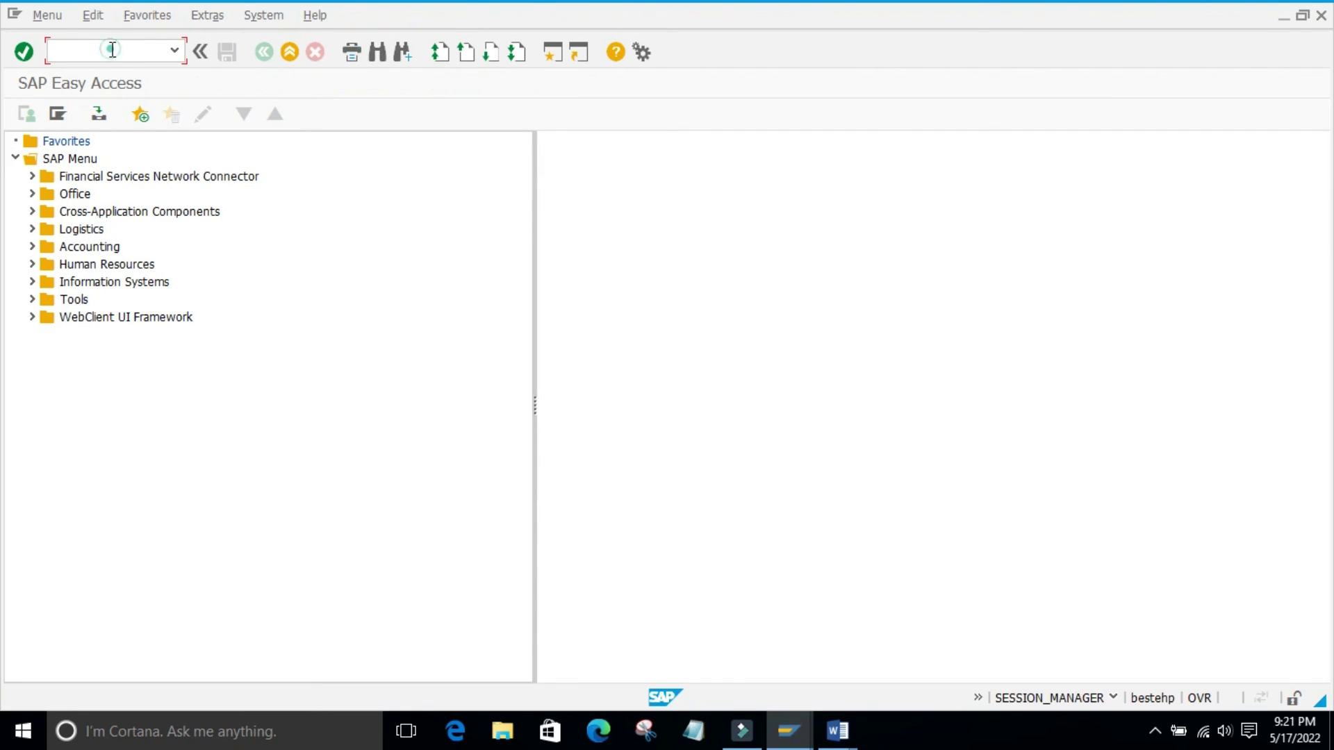
Via /nspro, run Logistics - General > Material Master > Basic Settings > Maintain Company Codes for Materials Management.
click(112, 50)
key(Return)
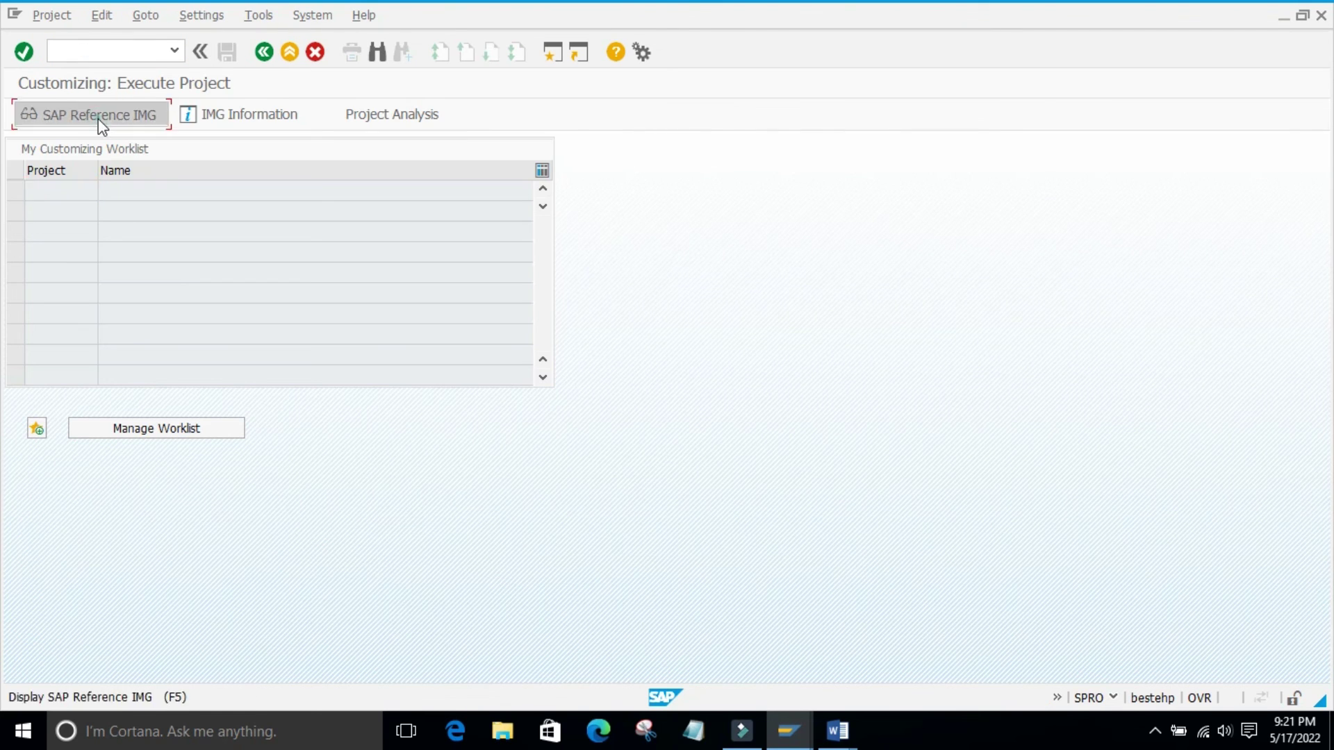
click(98, 115)
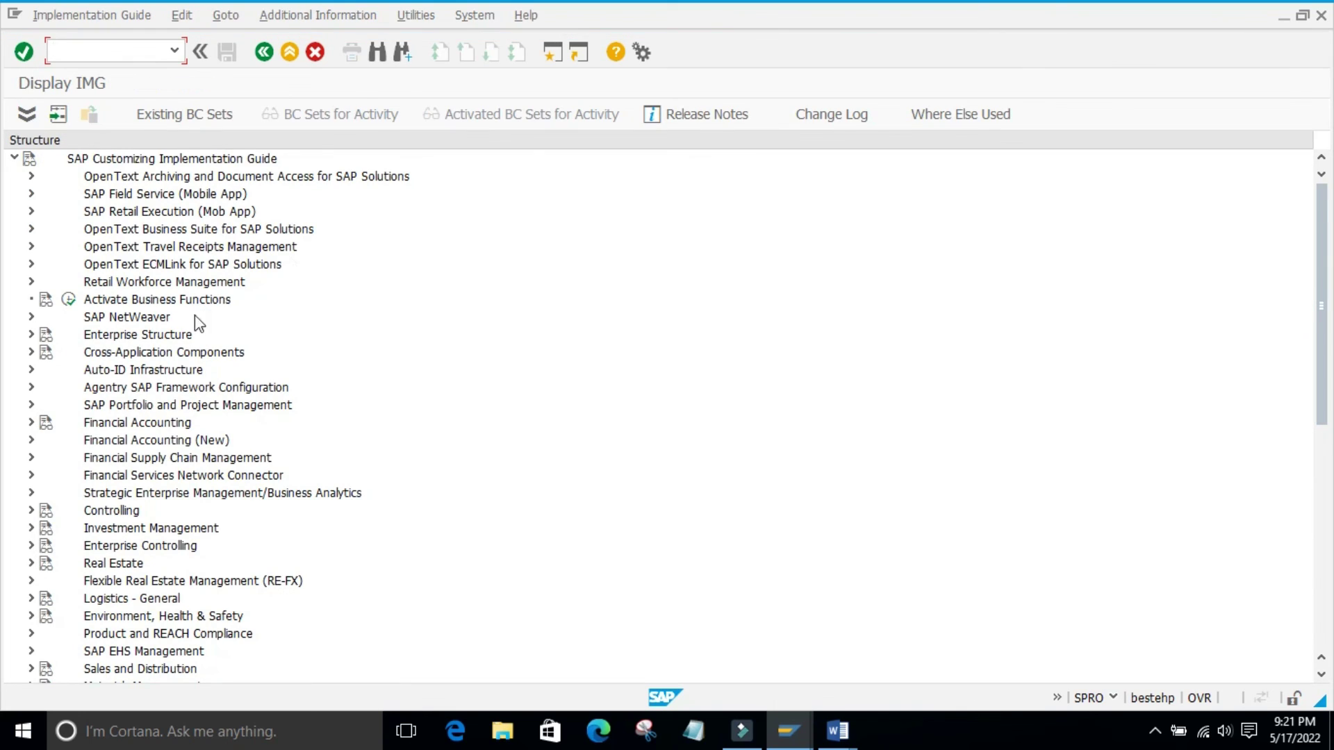
scroll(195, 378, down, 2)
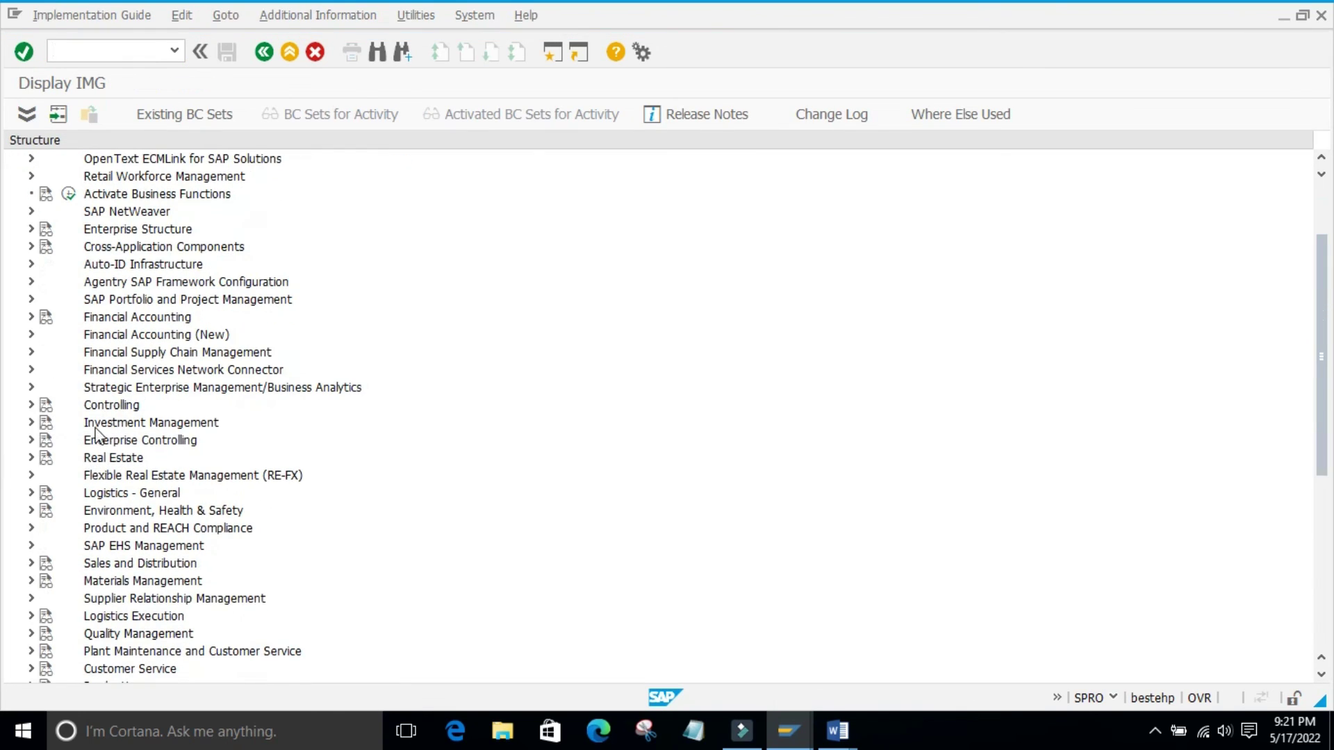
click(31, 493)
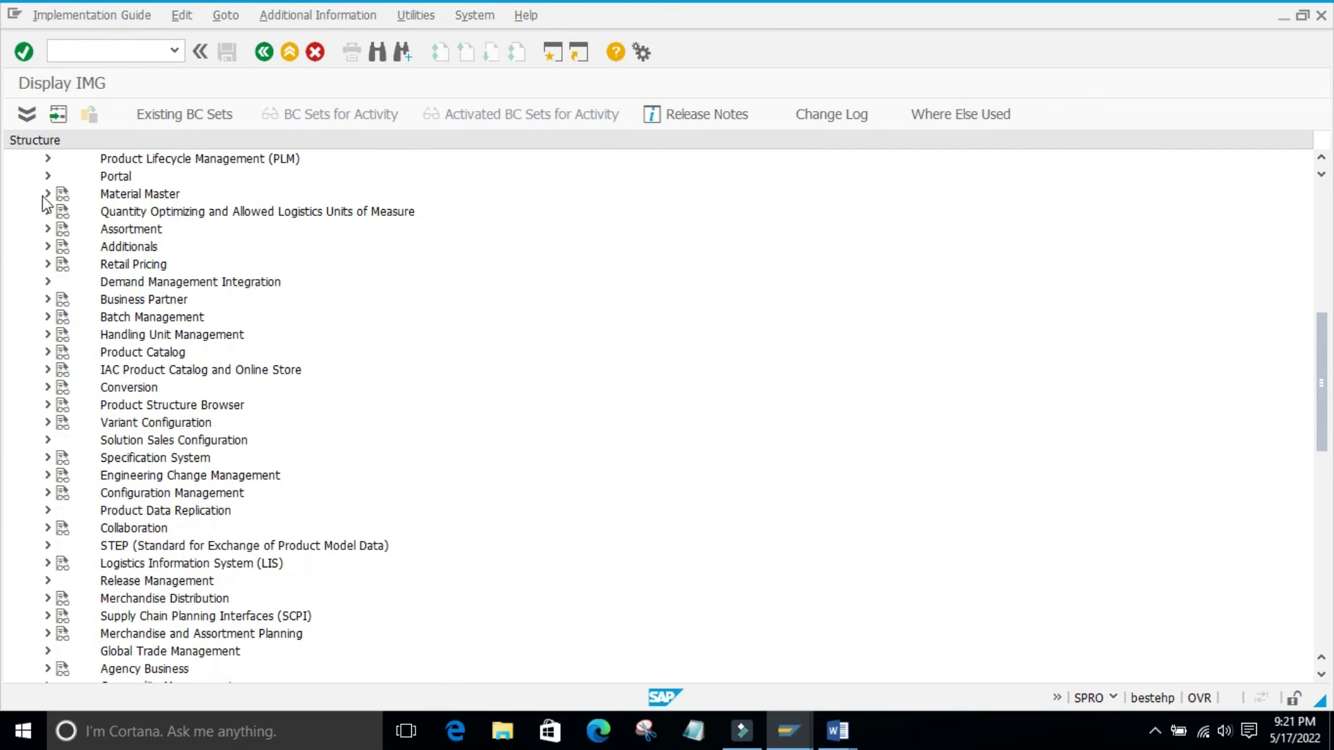
click(48, 193)
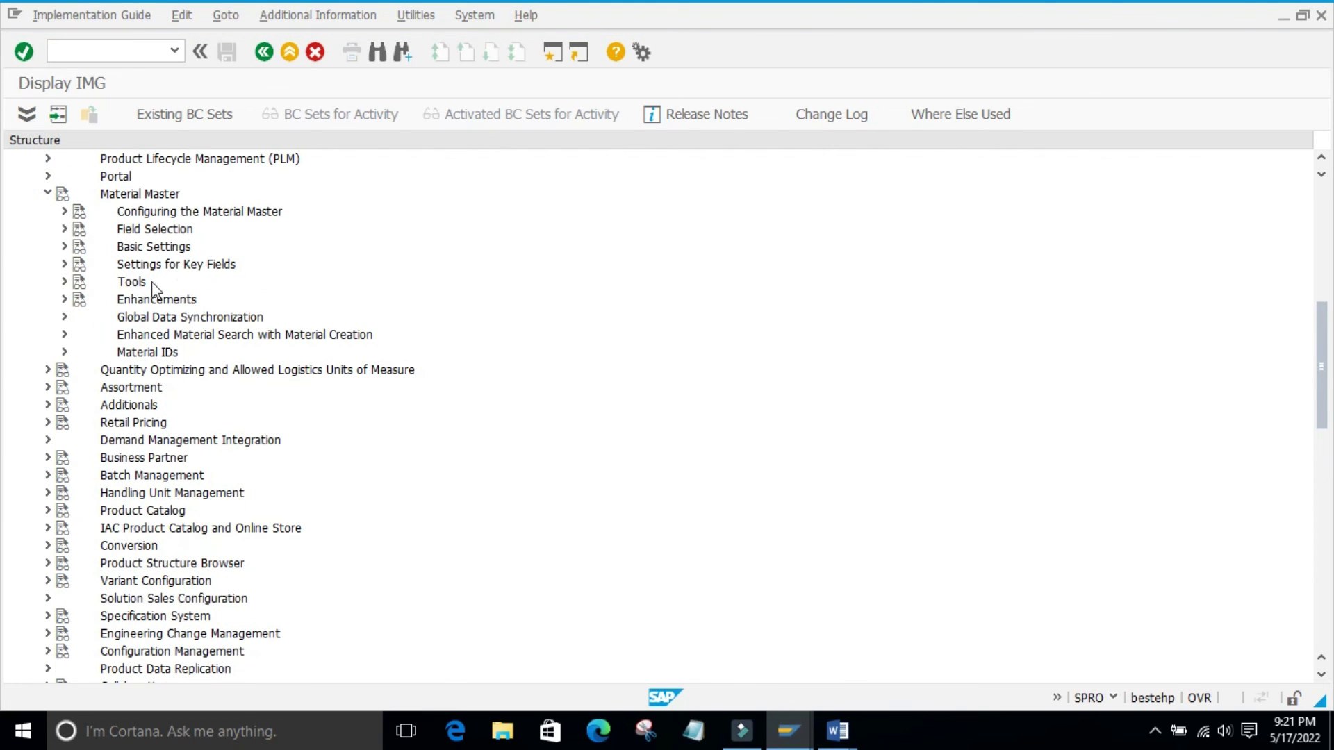
click(65, 246)
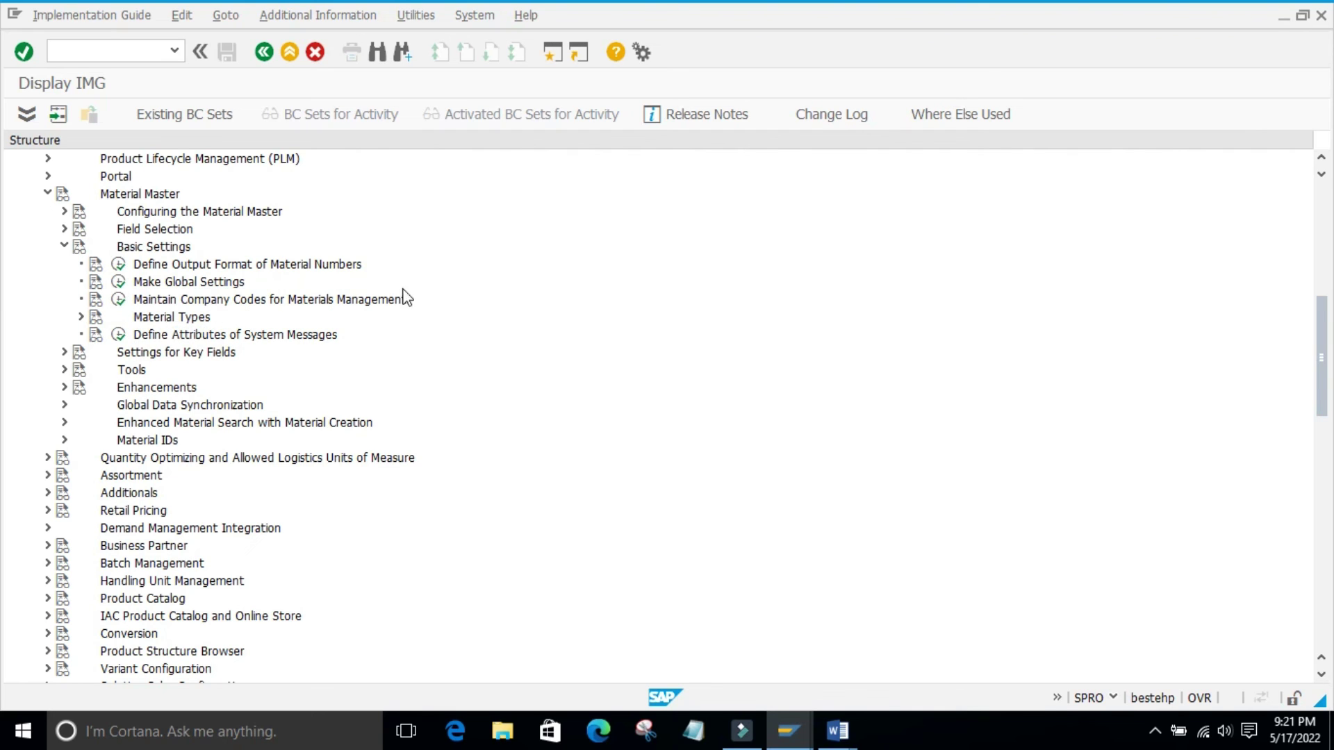
click(118, 300)
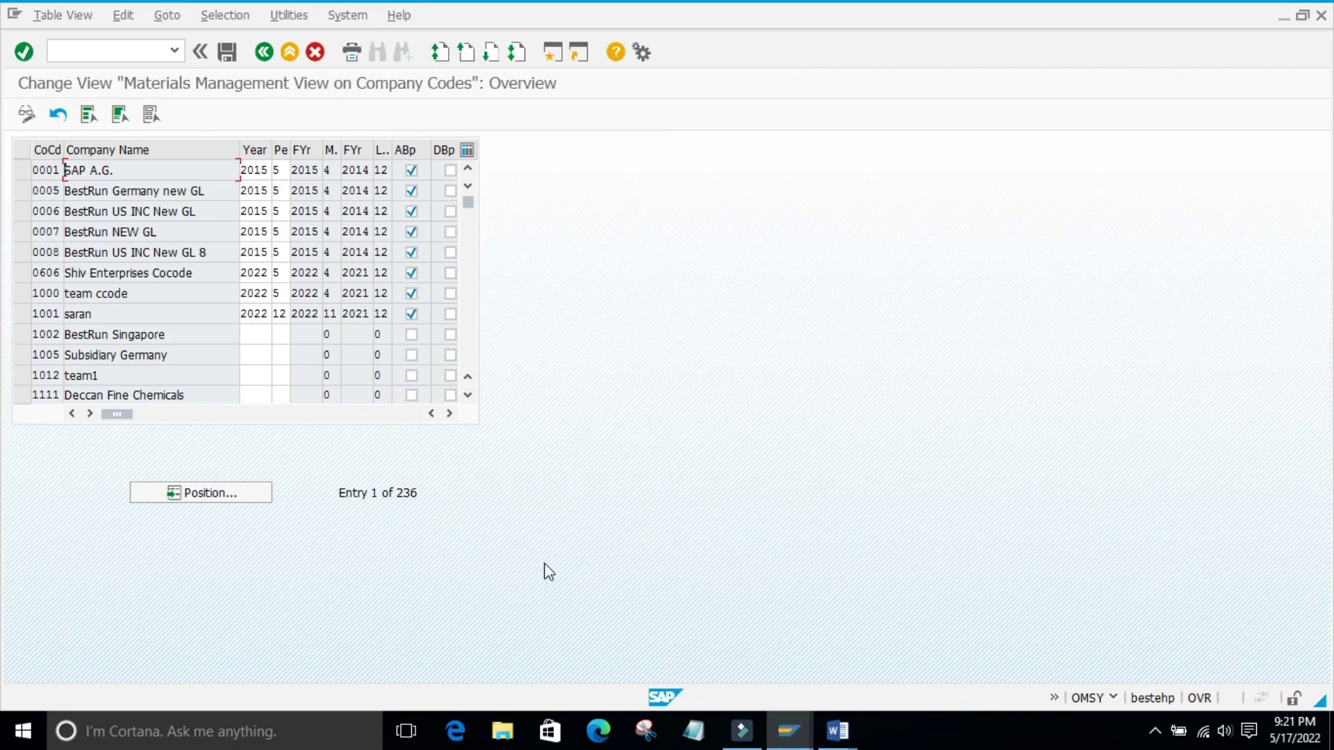
Check the system information to confirm transaction OMSY, then go back to the IMG tree.
click(1113, 698)
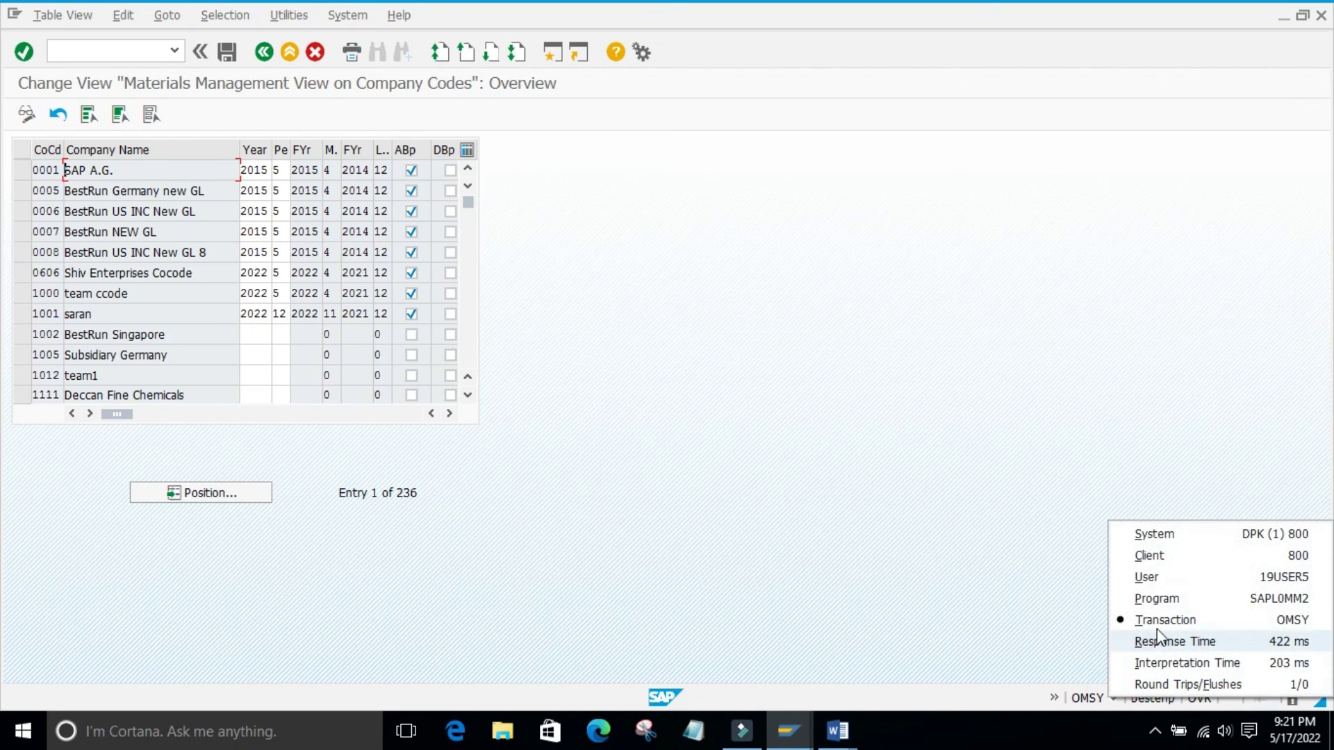
click(1164, 621)
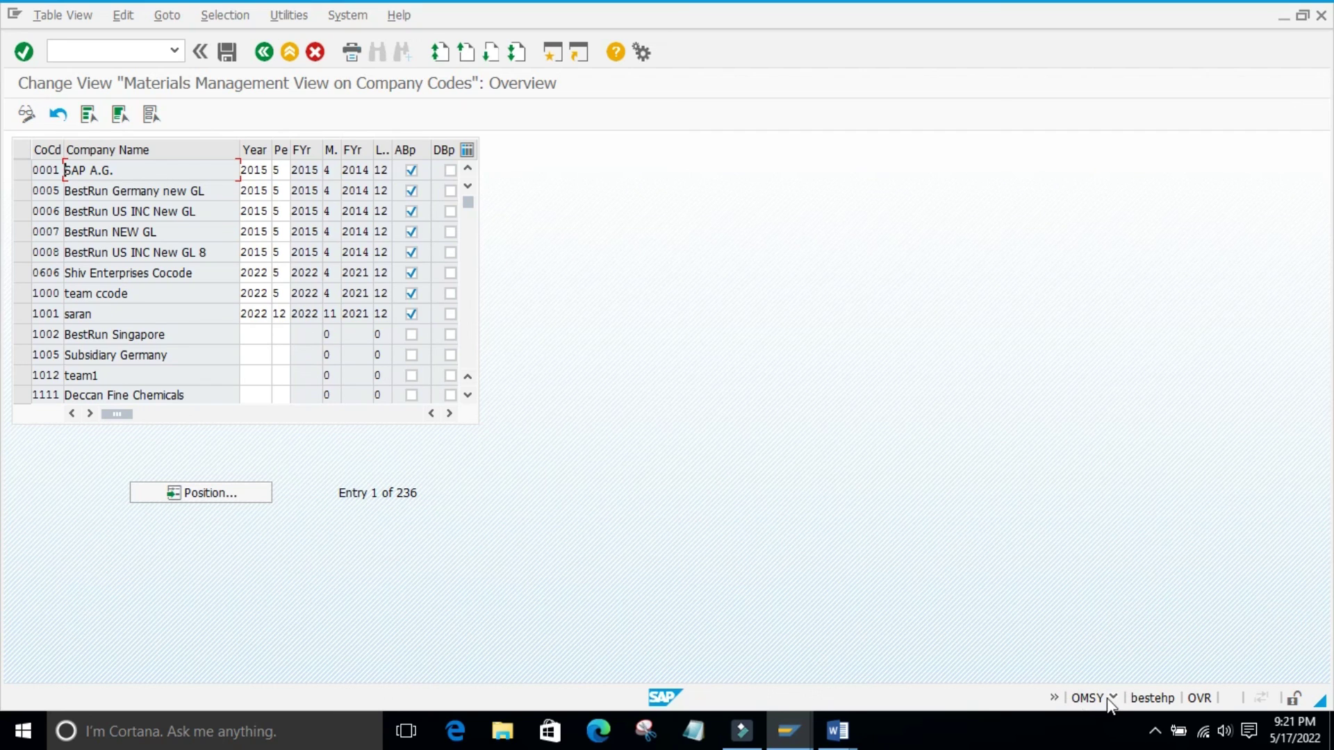
click(269, 53)
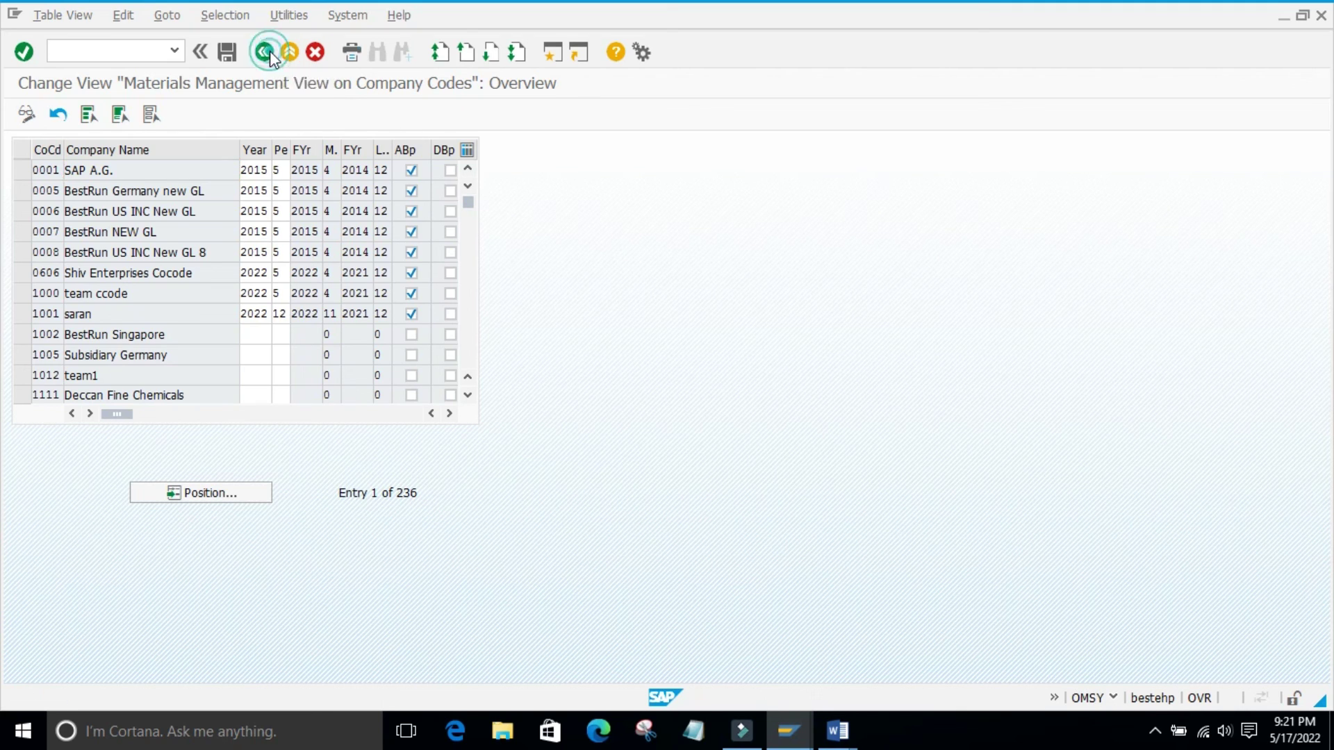